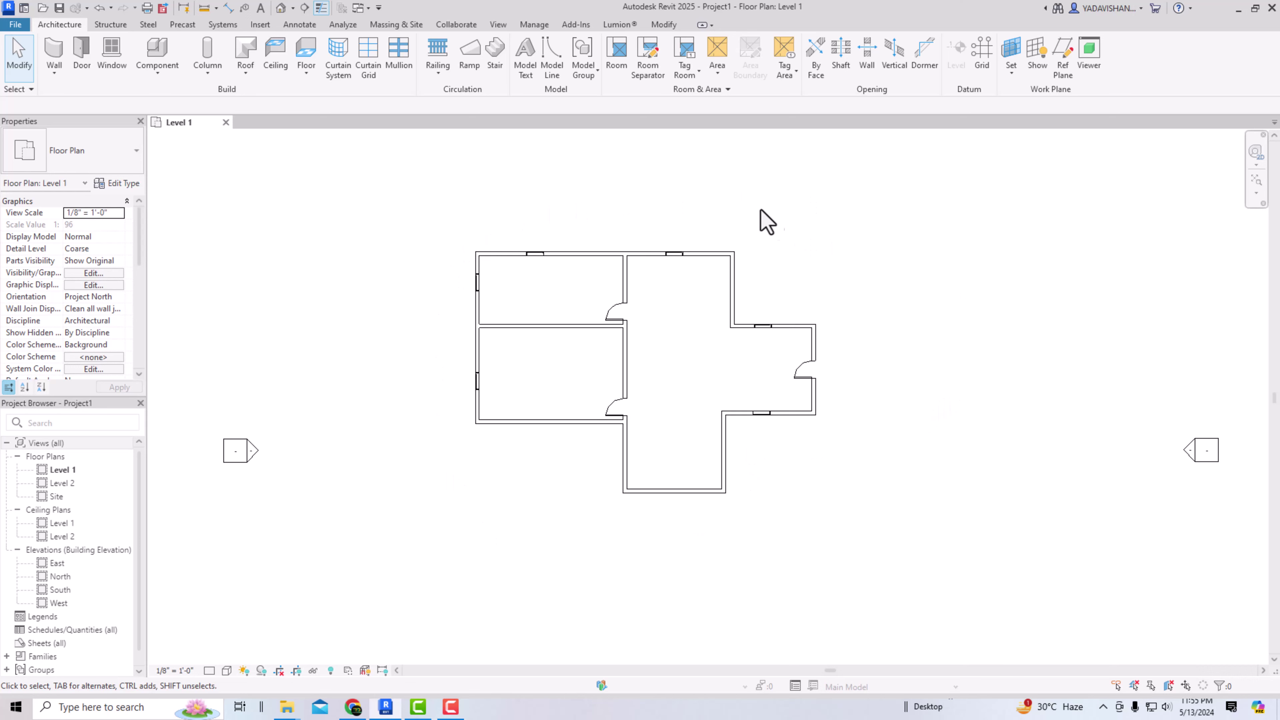
# Switch the ribbon to the Modify tab to show the element editing tools.
pyautogui.click(664, 24)
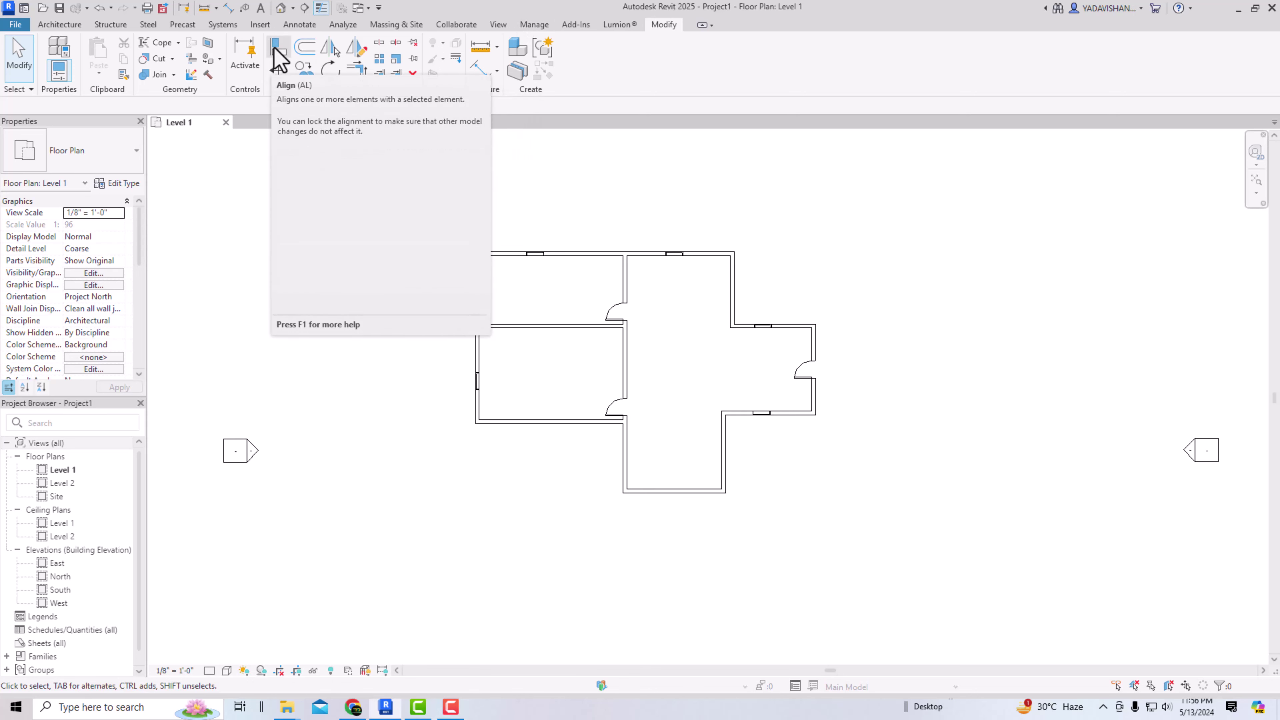
# Align the south wing's lower right wall flush with the upper right wall as reference.
pyautogui.click(58, 25)
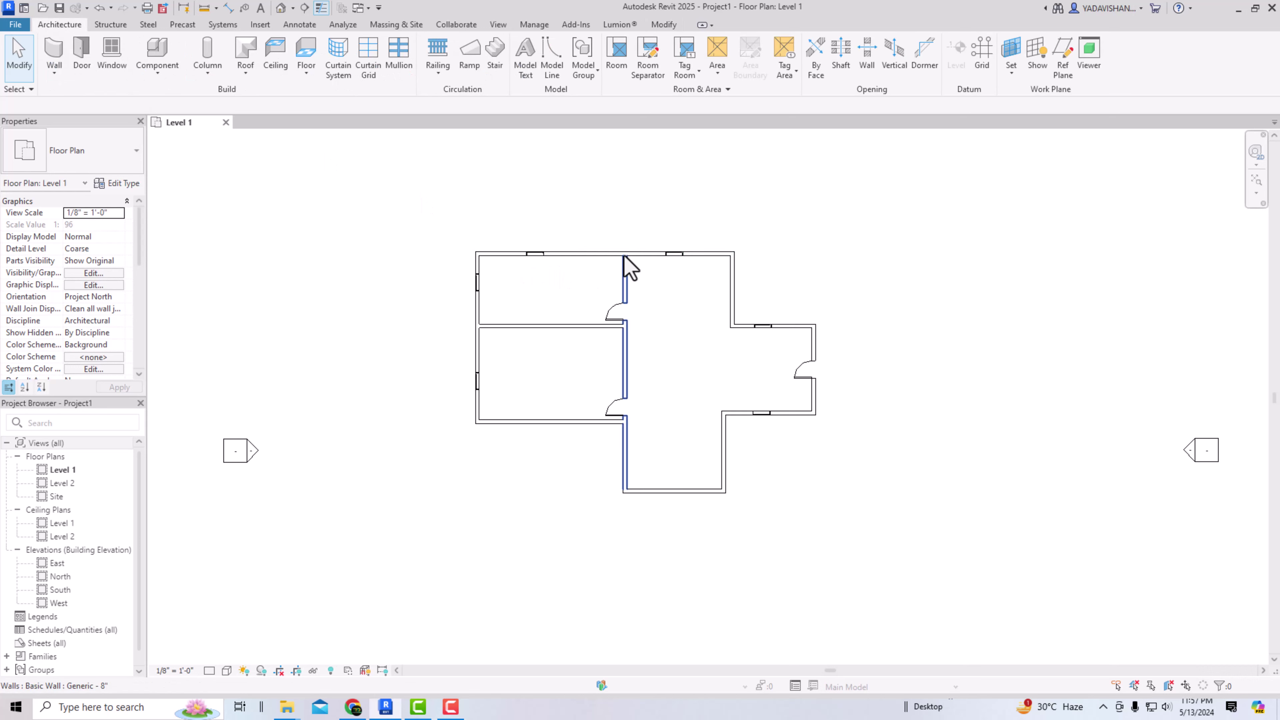
pyautogui.click(601, 255)
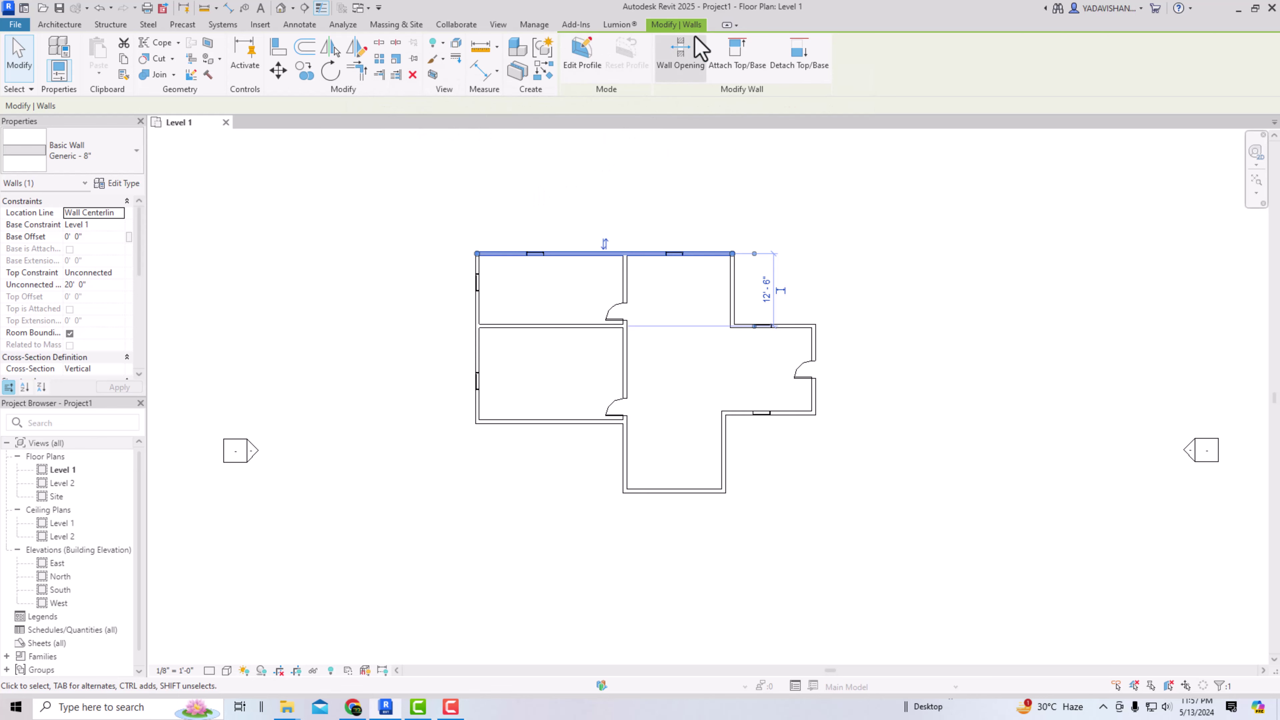
pyautogui.click(594, 222)
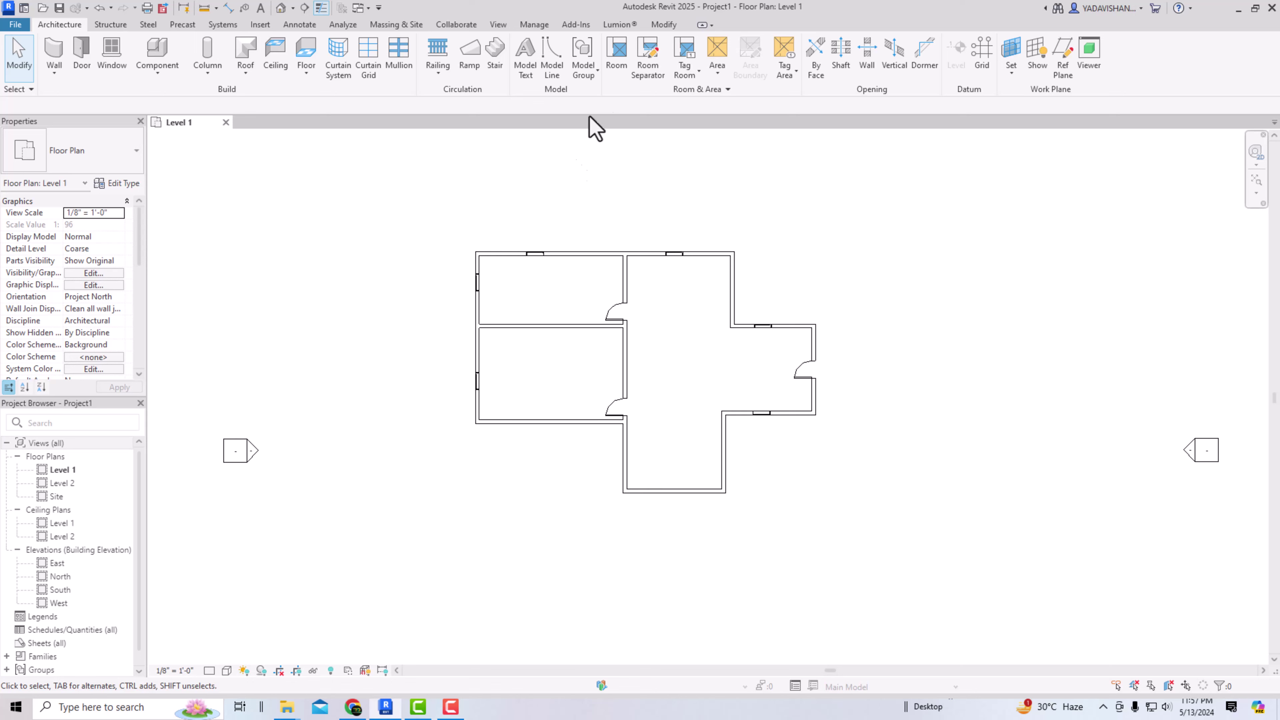
pyautogui.click(669, 25)
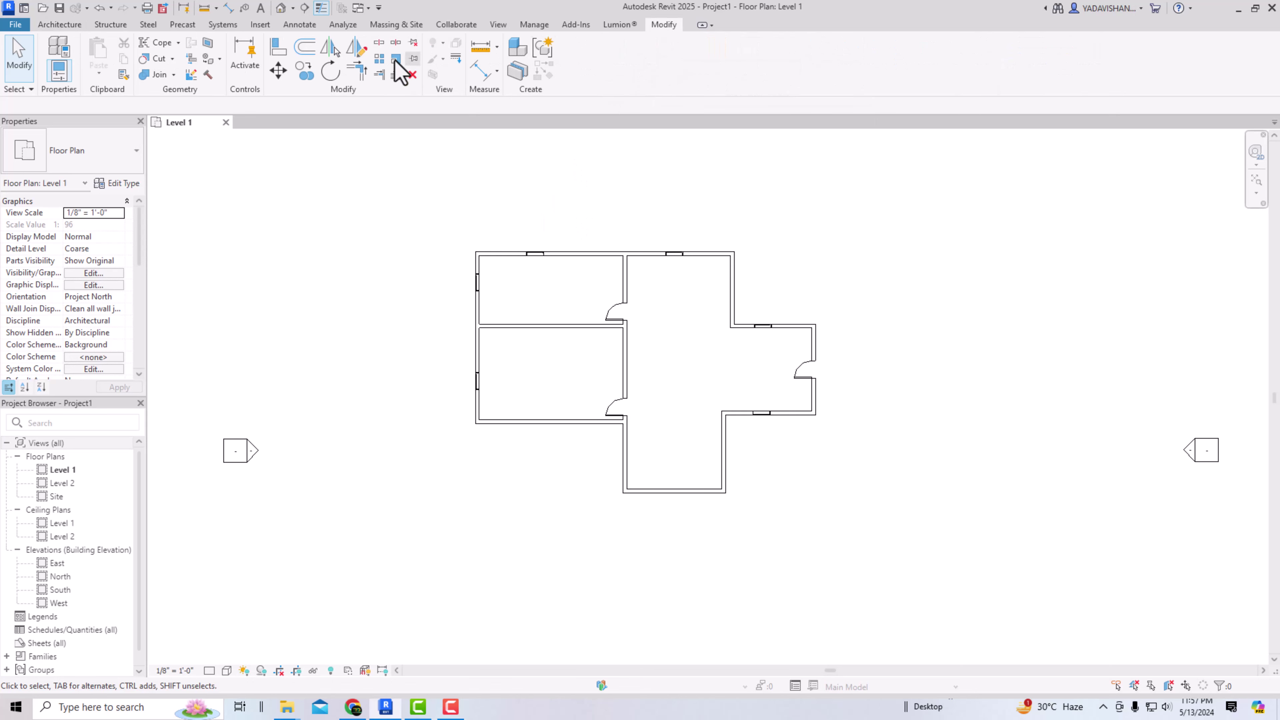
pyautogui.click(280, 49)
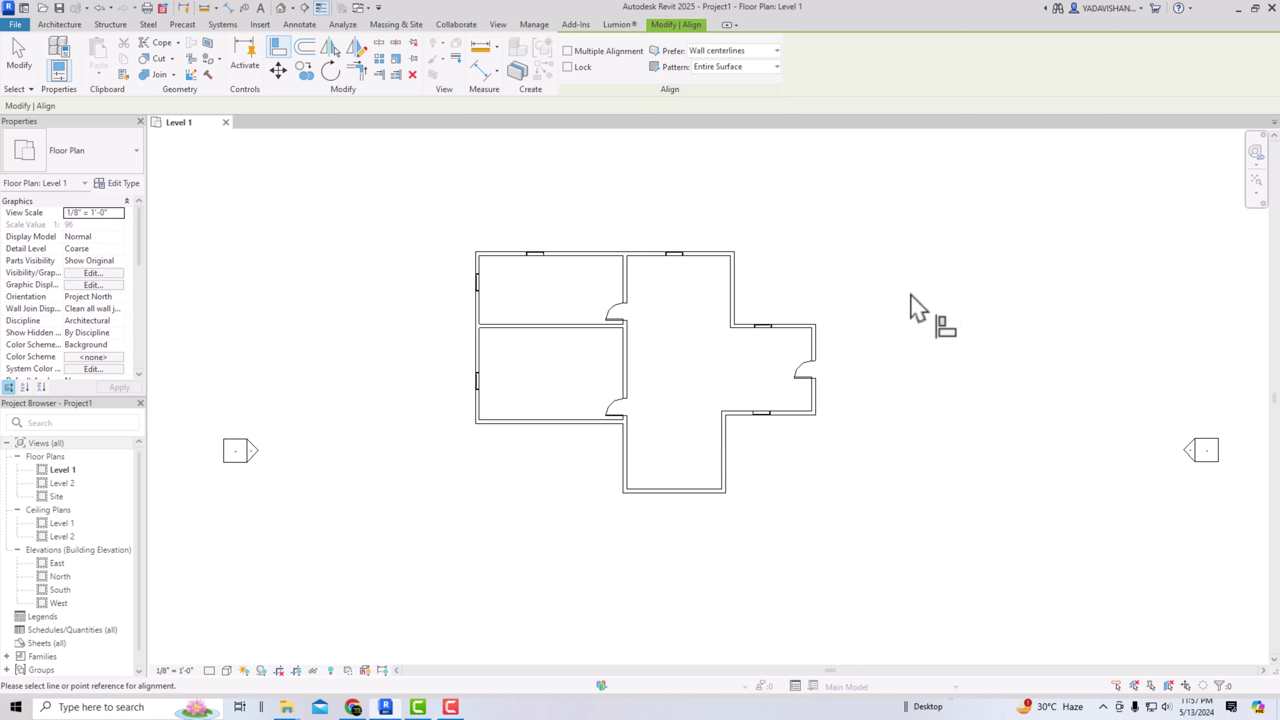
pyautogui.click(738, 282)
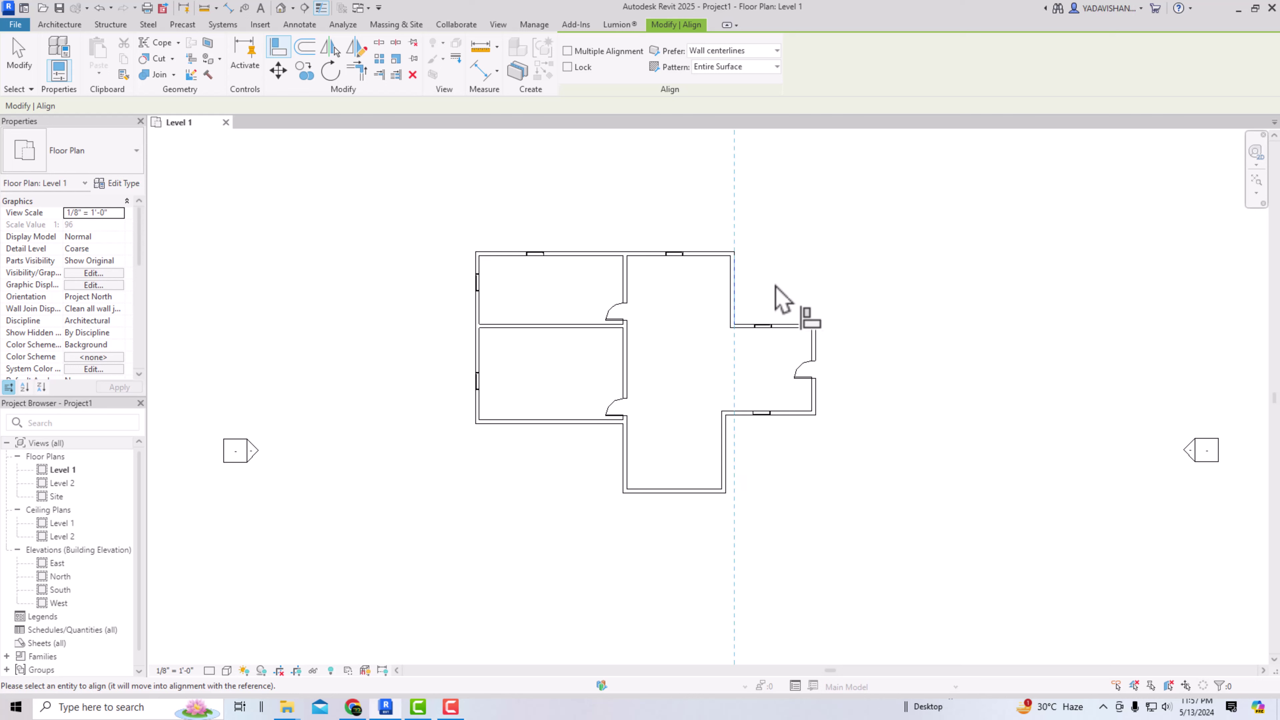
pyautogui.click(726, 456)
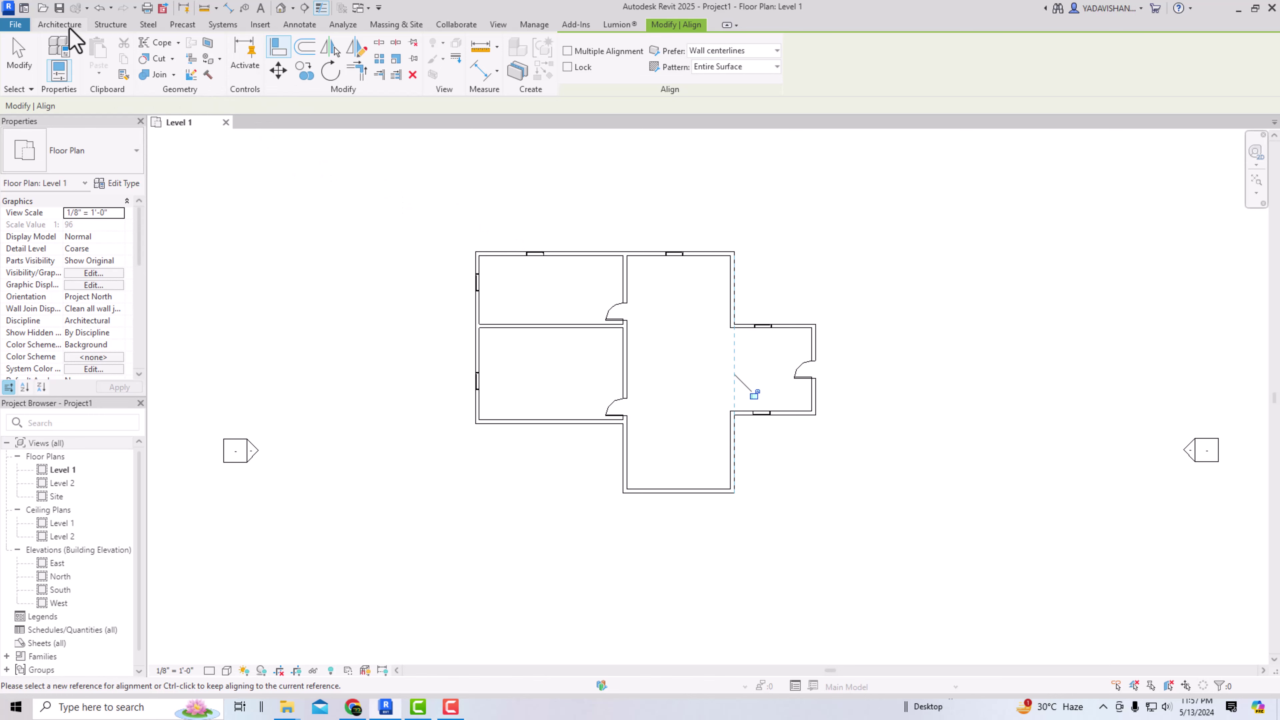
pyautogui.click(59, 24)
pyautogui.click(53, 50)
pyautogui.click(456, 214)
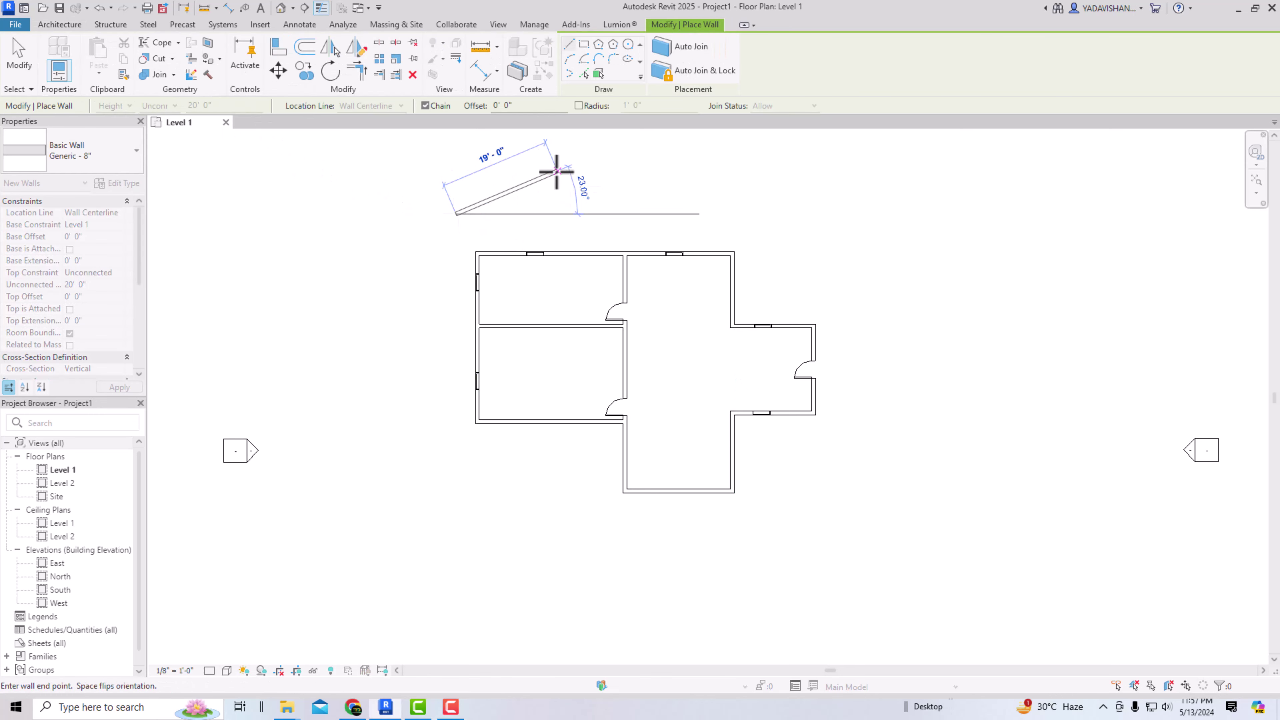
pyautogui.click(580, 159)
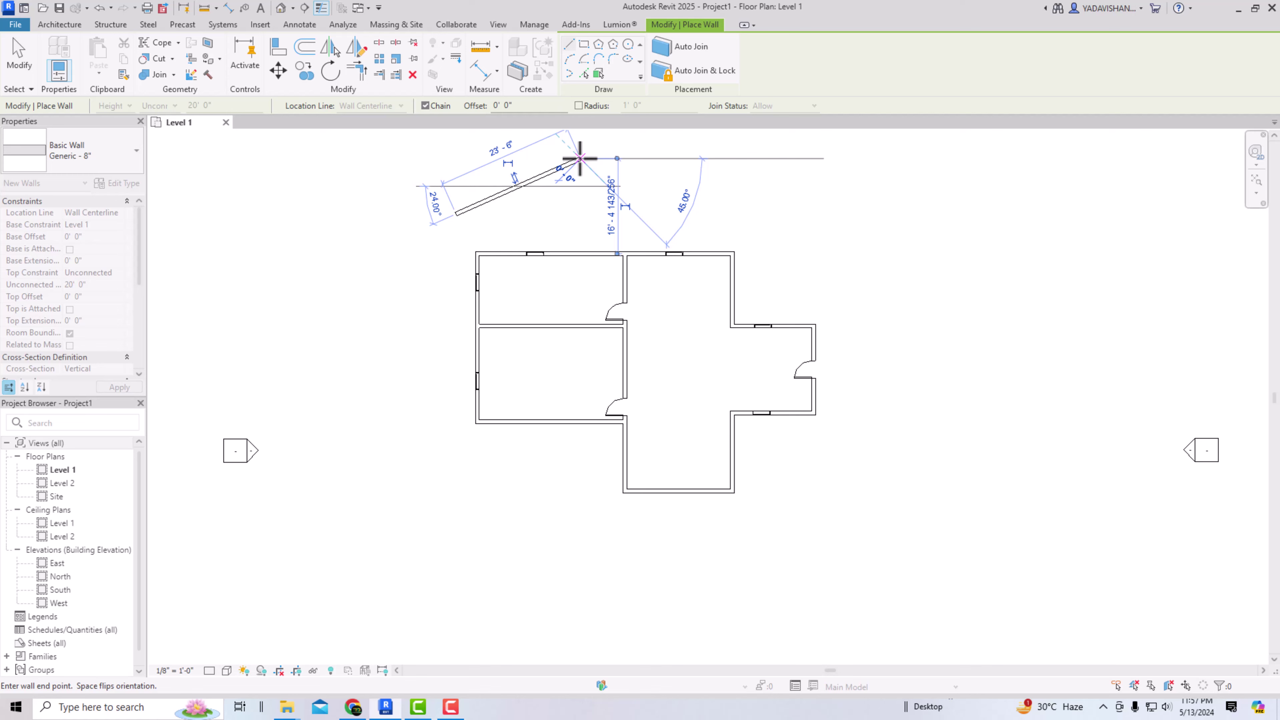
pyautogui.press('Escape')
pyautogui.click(457, 214)
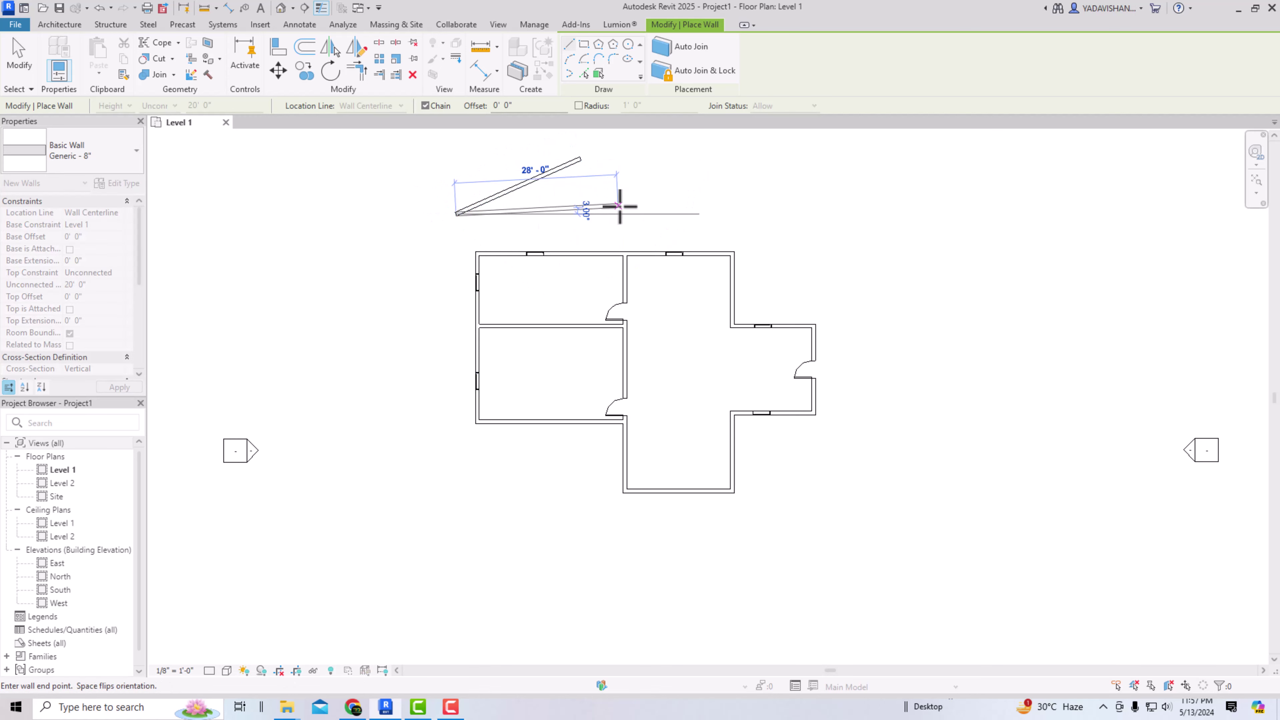
pyautogui.click(624, 214)
pyautogui.press('Escape')
pyautogui.press('Escape')
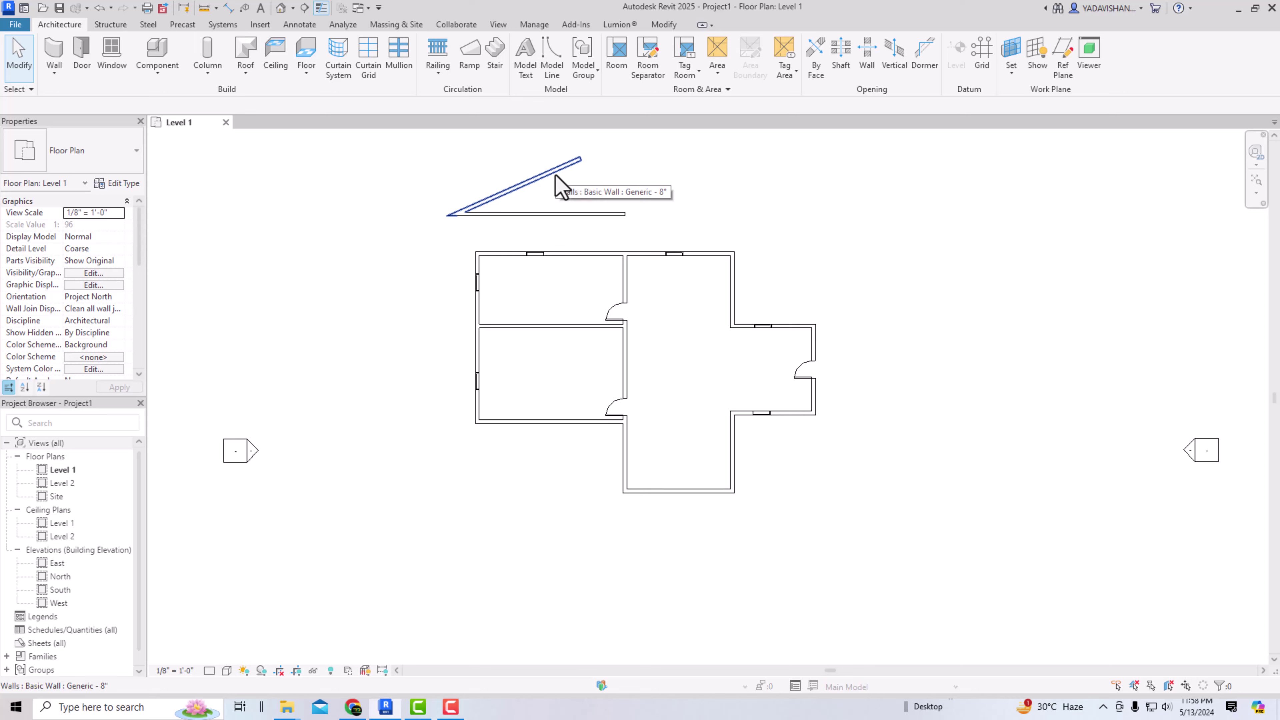
pyautogui.click(664, 25)
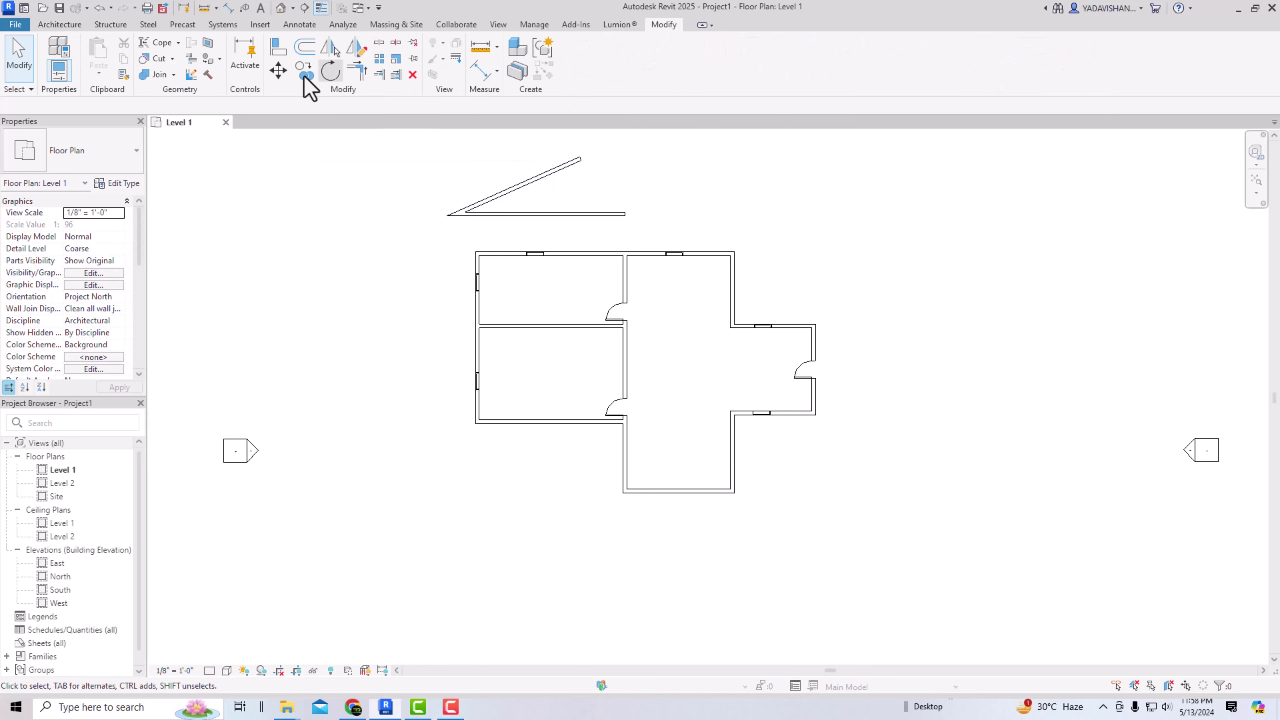
pyautogui.click(279, 48)
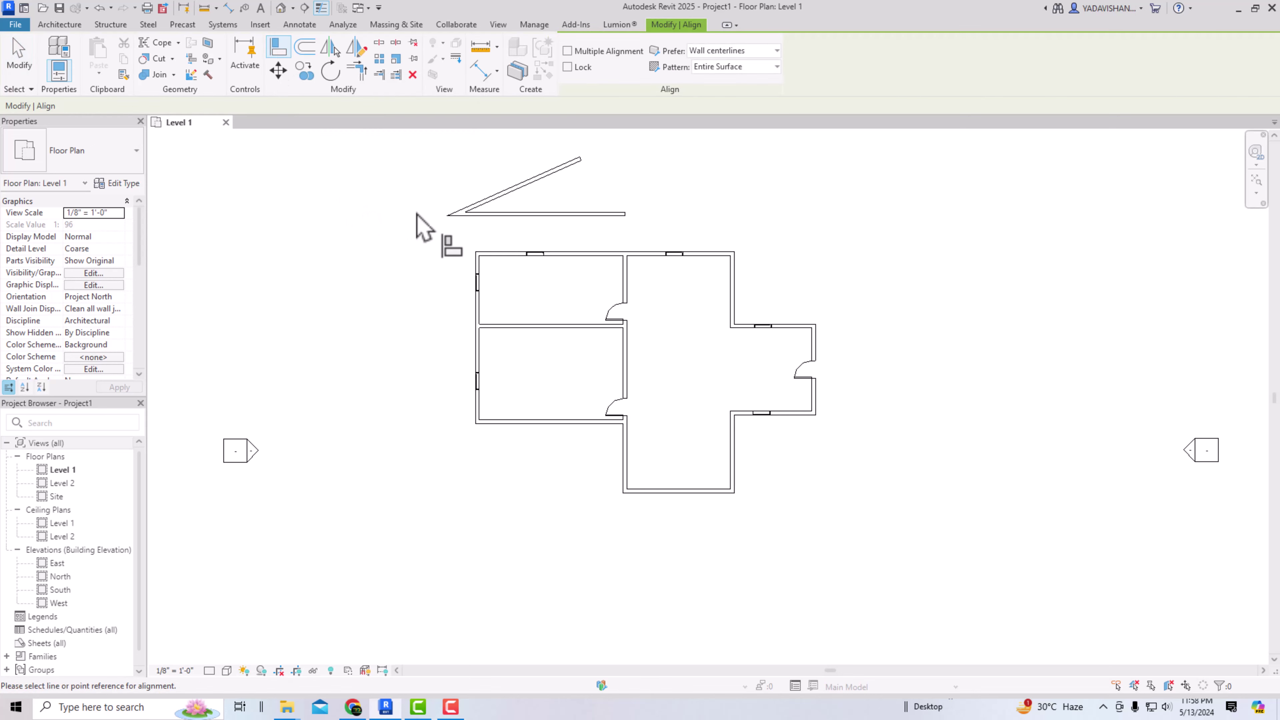
pyautogui.click(503, 195)
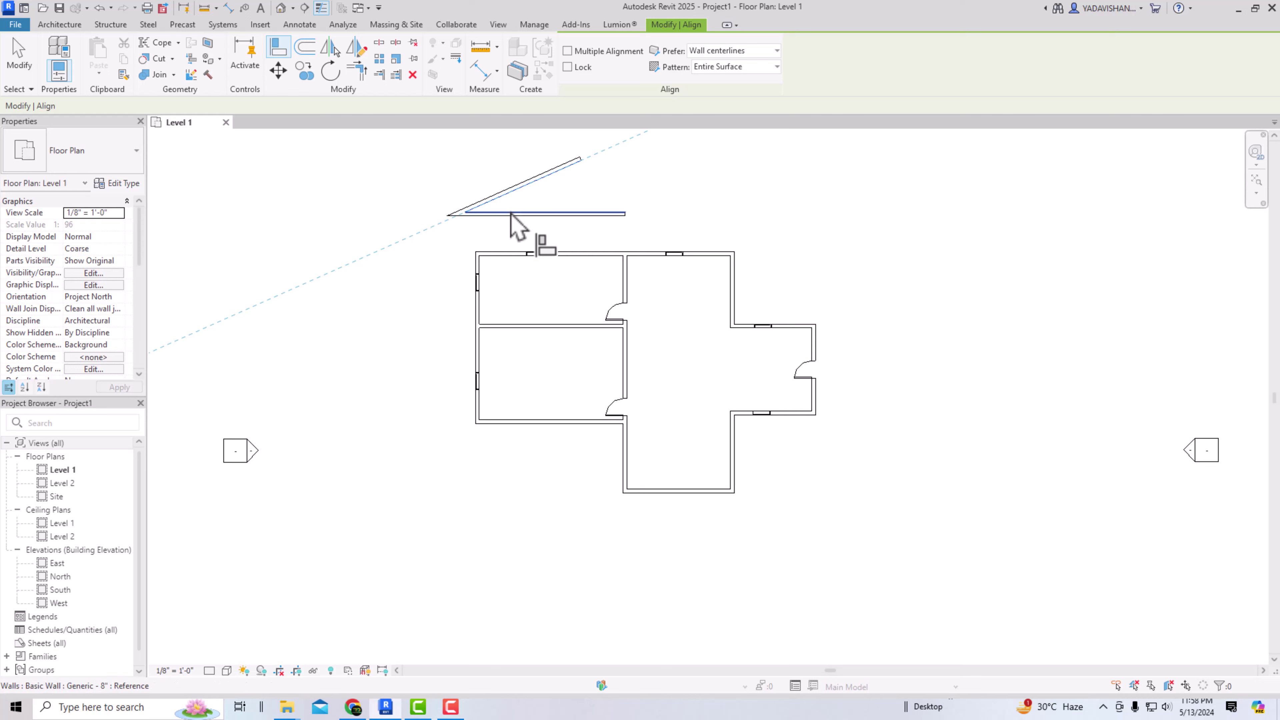
pyautogui.click(510, 213)
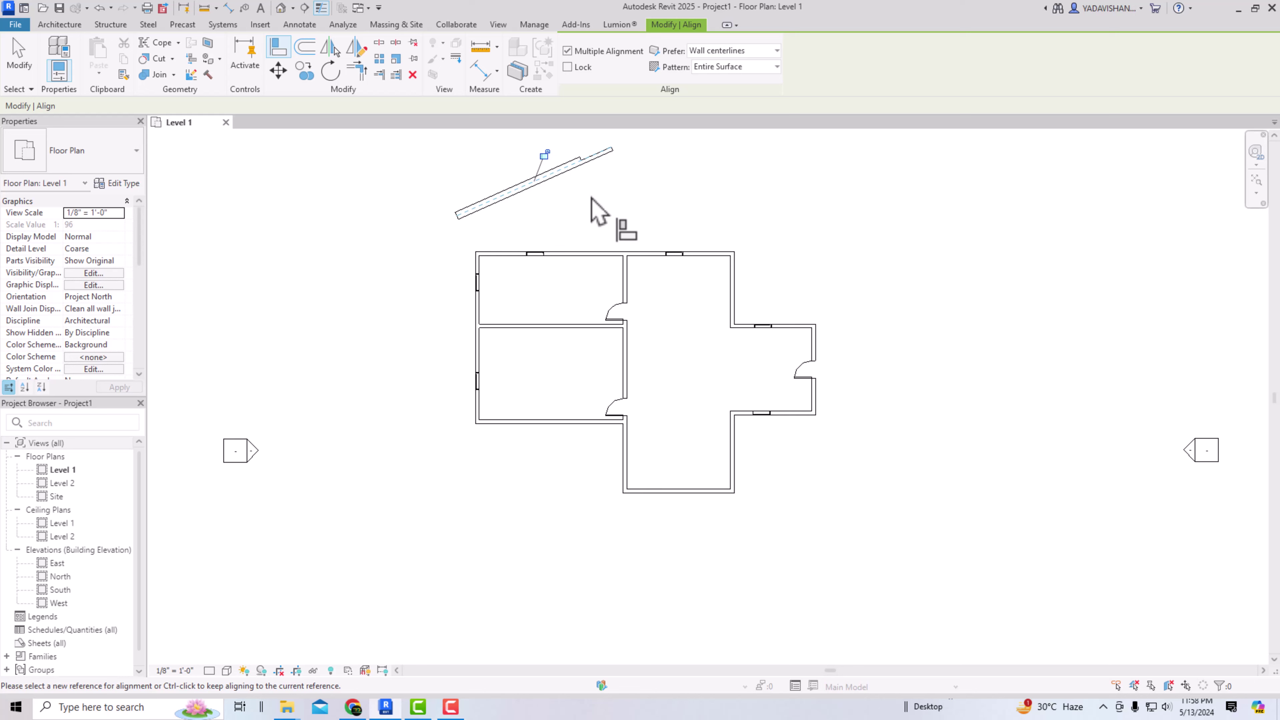
pyautogui.hotkey('ctrl', 'z')
pyautogui.click(570, 212)
pyautogui.click(541, 176)
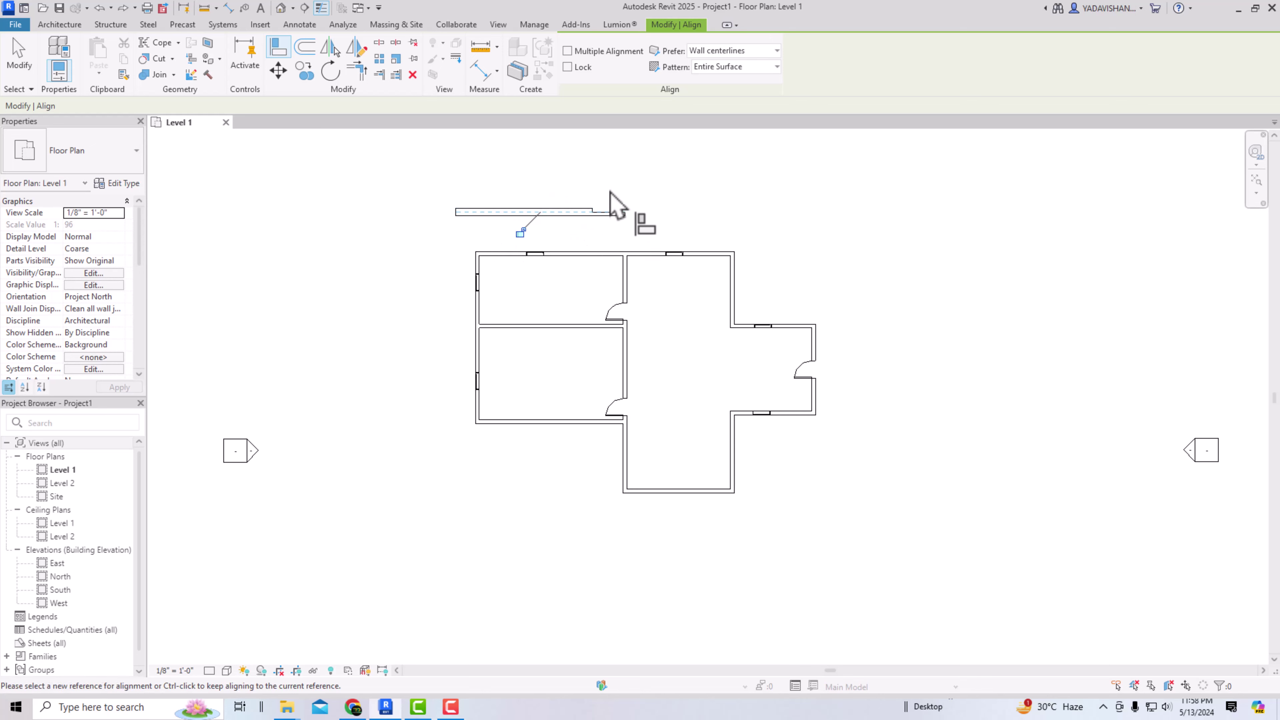
pyautogui.press('Escape')
pyautogui.moveTo(642, 225); pyautogui.dragTo(408, 186)
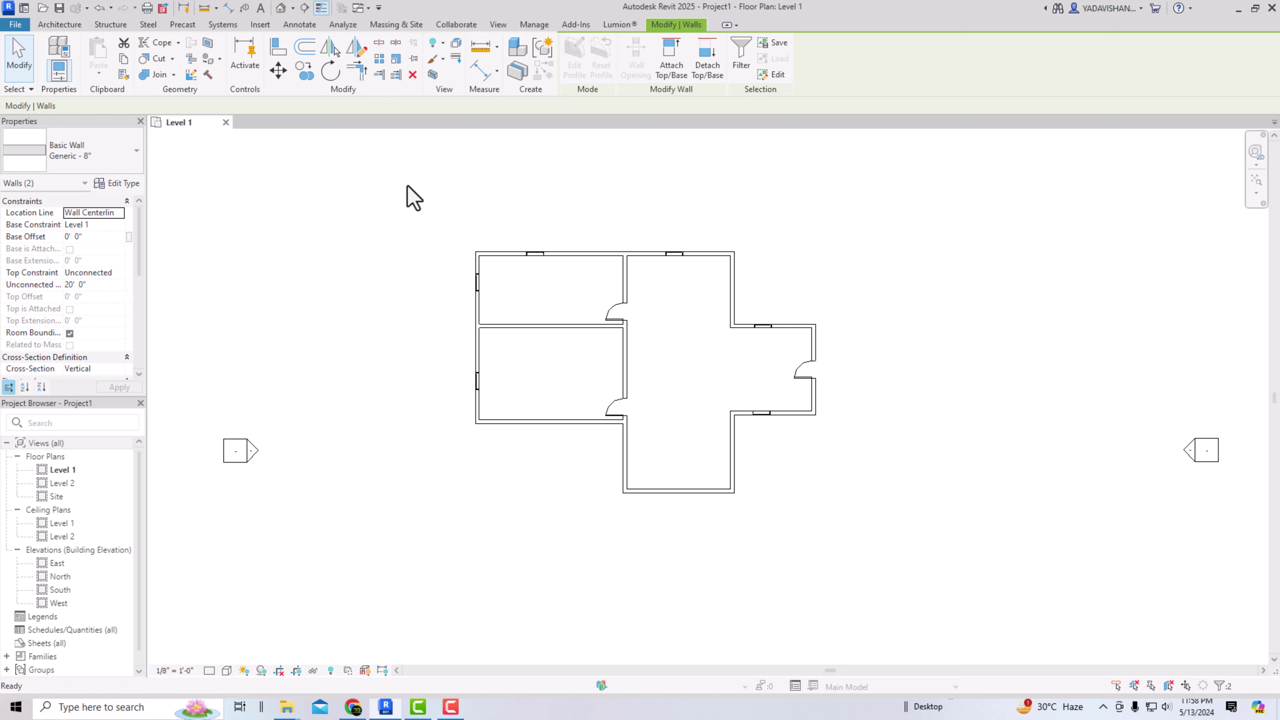
# Delete the two practice walls and start a numerical Offset copy with a new distance.
pyautogui.press('Delete')
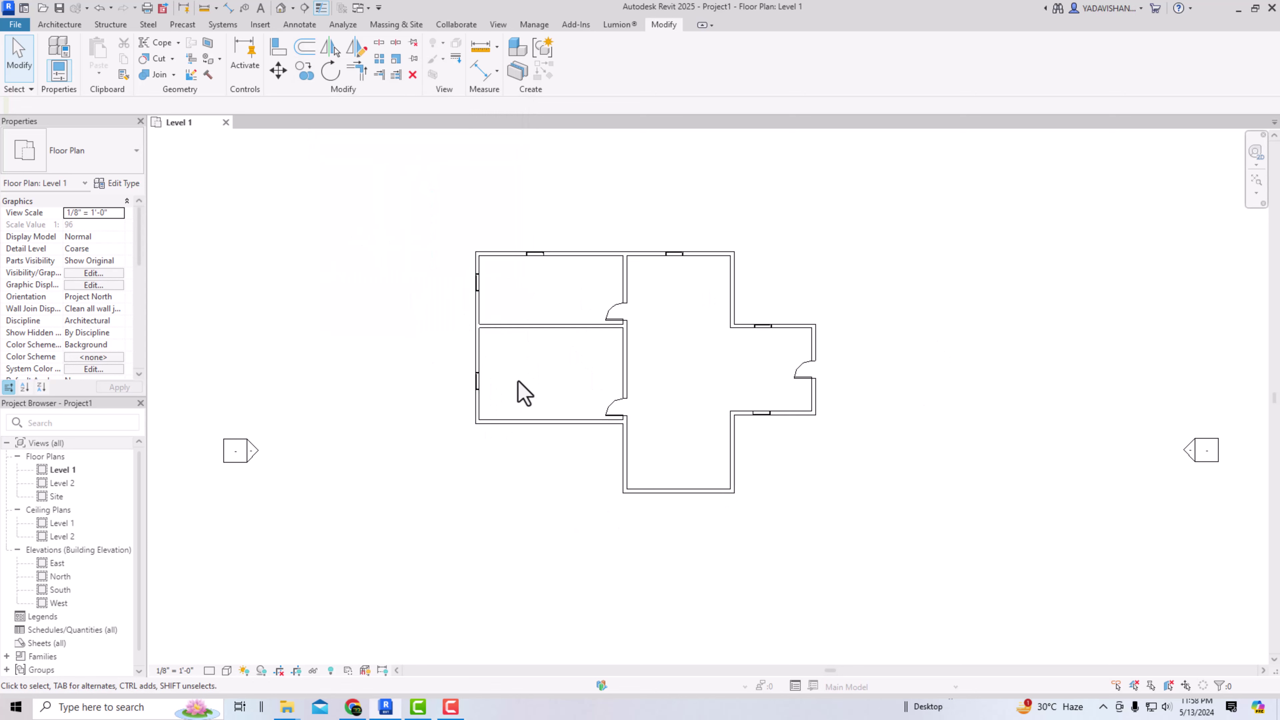
pyautogui.click(308, 48)
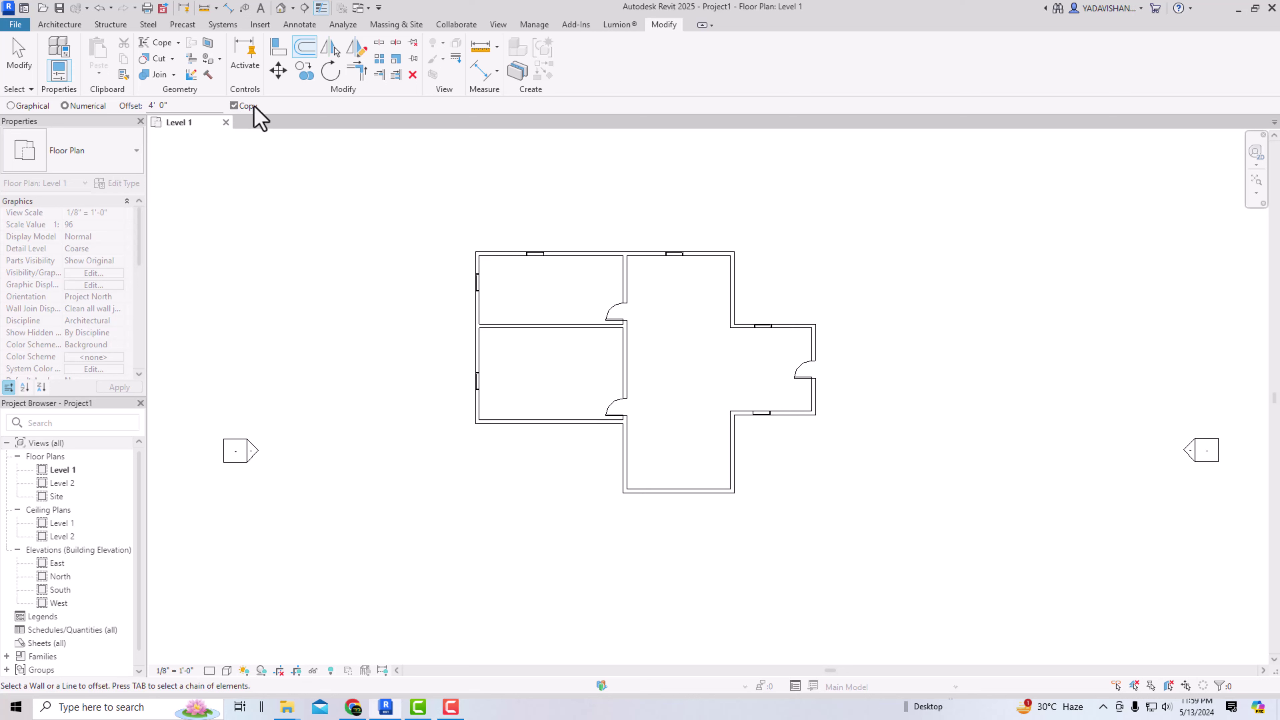
pyautogui.doubleClick(152, 105)
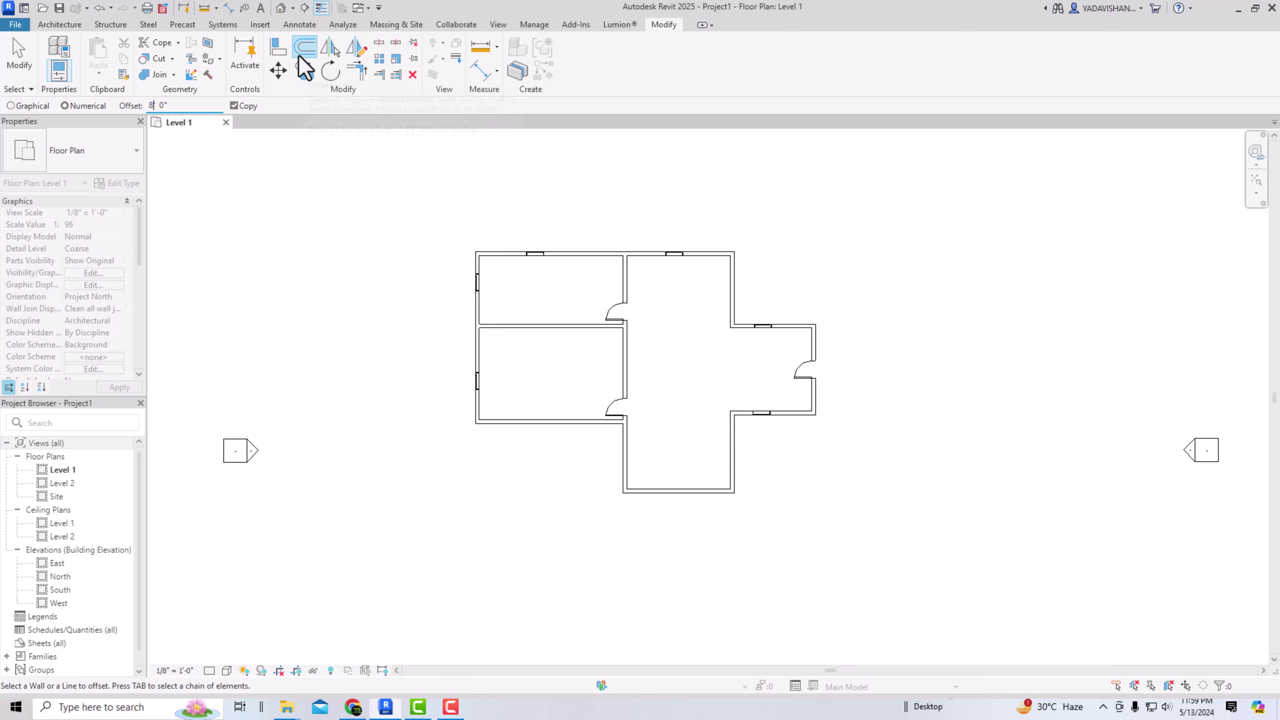
# Offset a wall below the lower-left room and extend the west wall to meet it at a corner.
pyautogui.click(531, 426)
pyautogui.press('Escape')
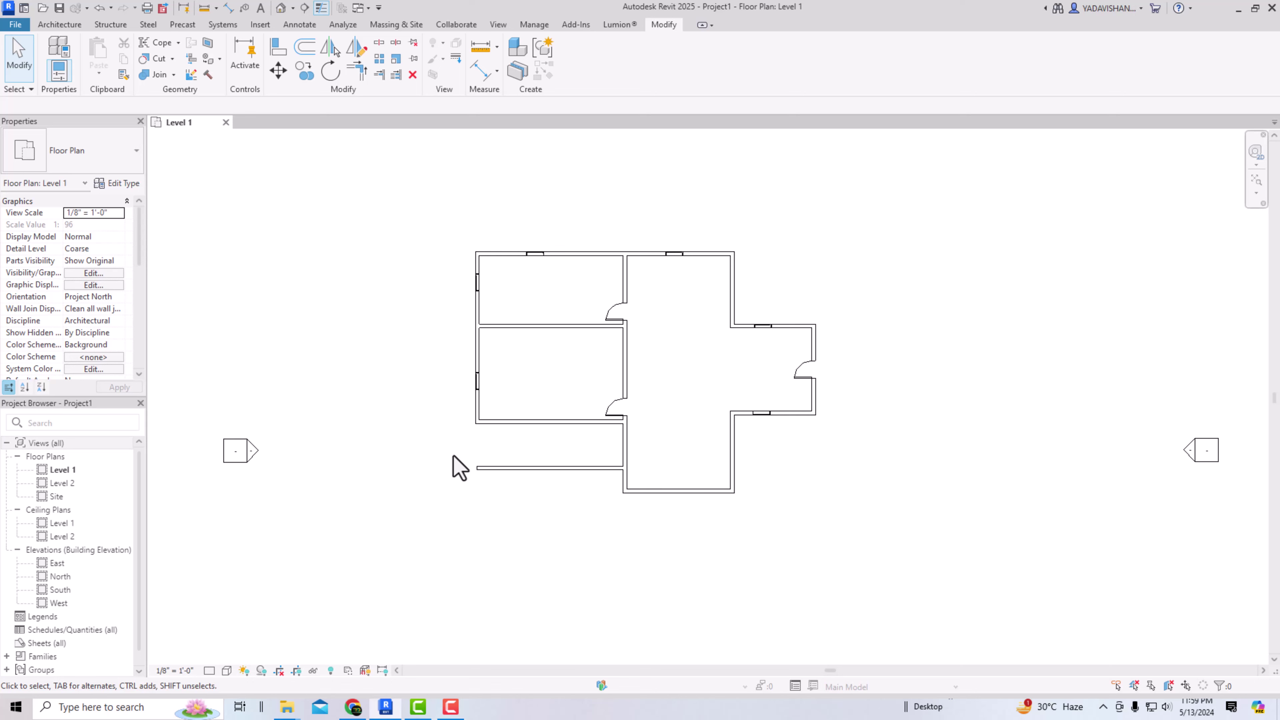
pyautogui.click(479, 414)
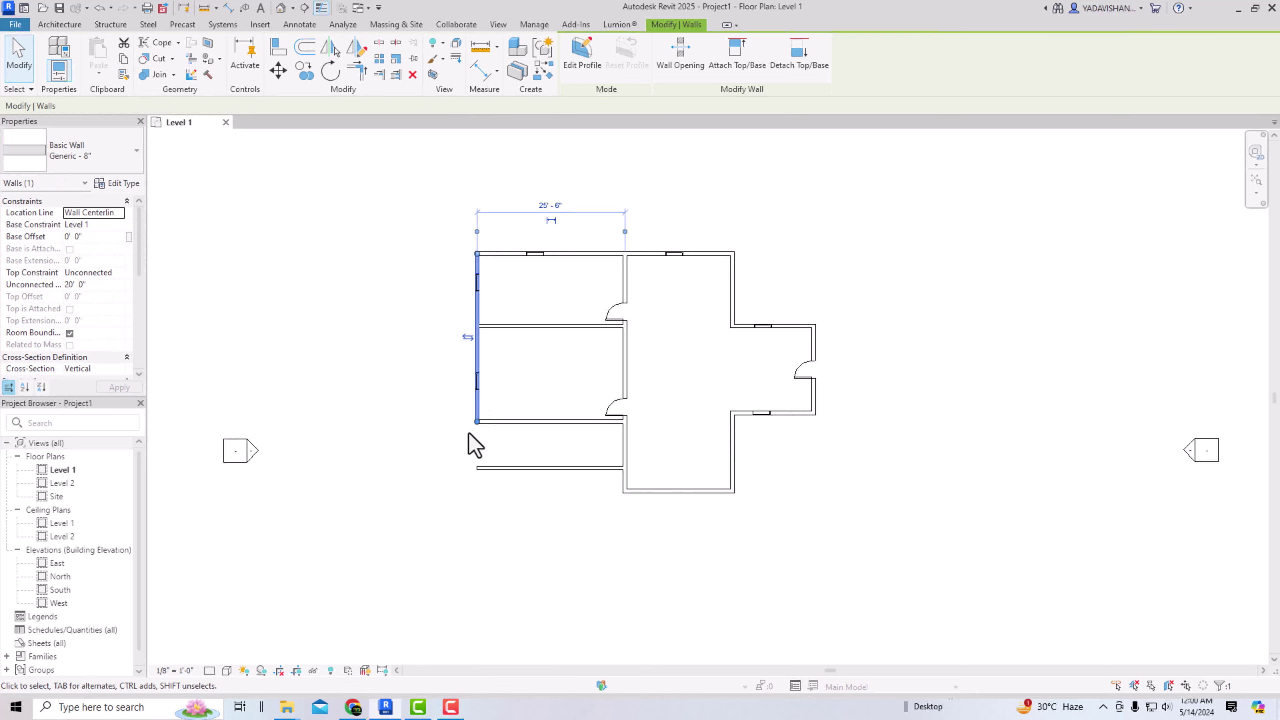
pyautogui.press('Escape')
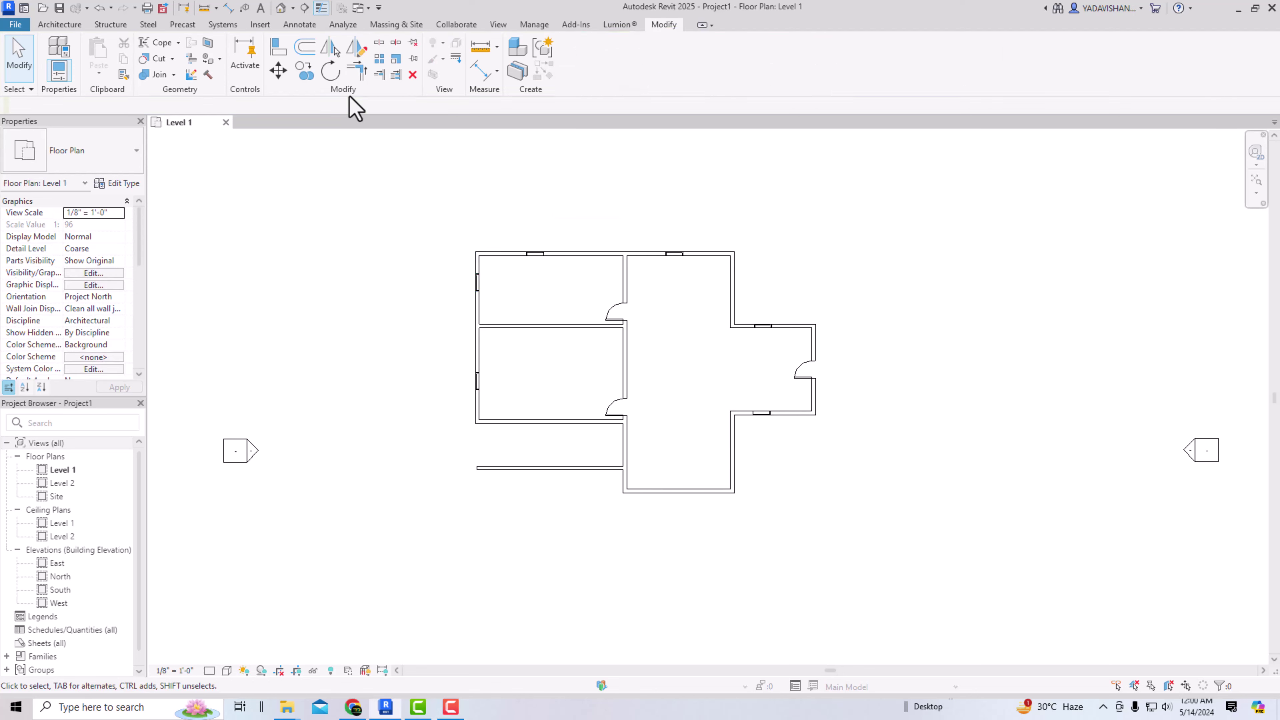
pyautogui.click(356, 75)
pyautogui.click(475, 411)
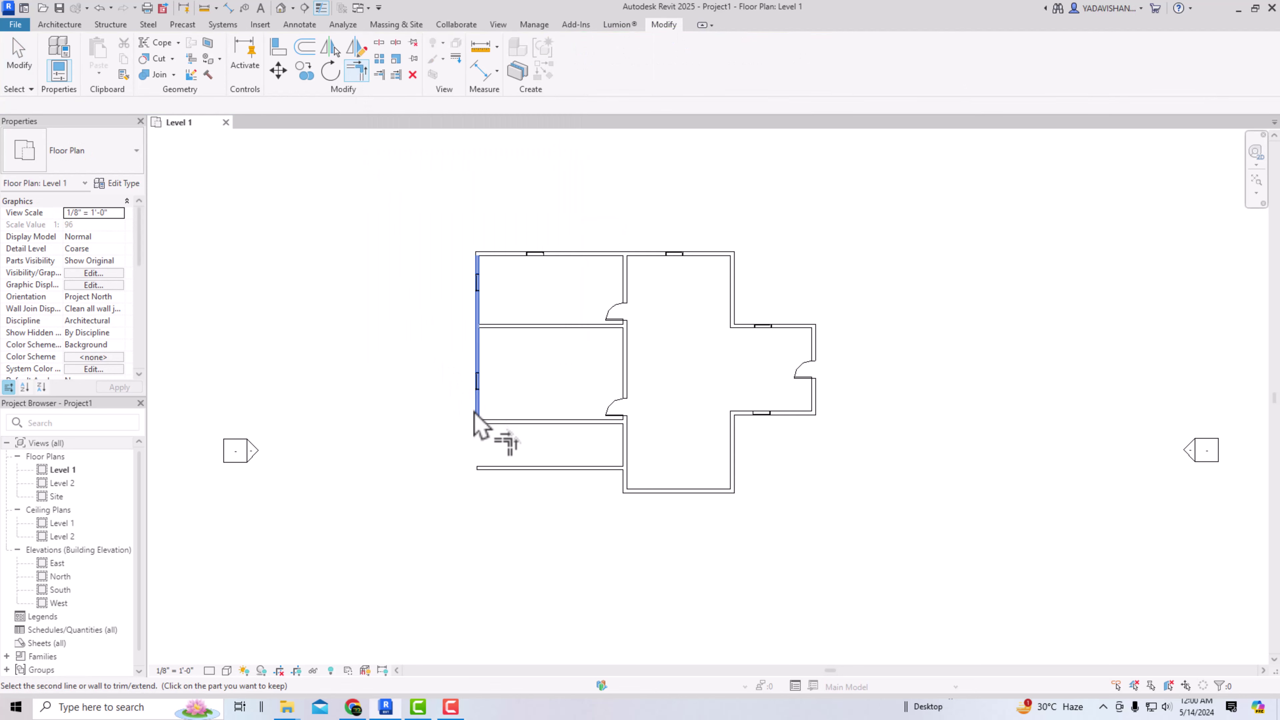
pyautogui.click(492, 468)
pyautogui.press('Escape')
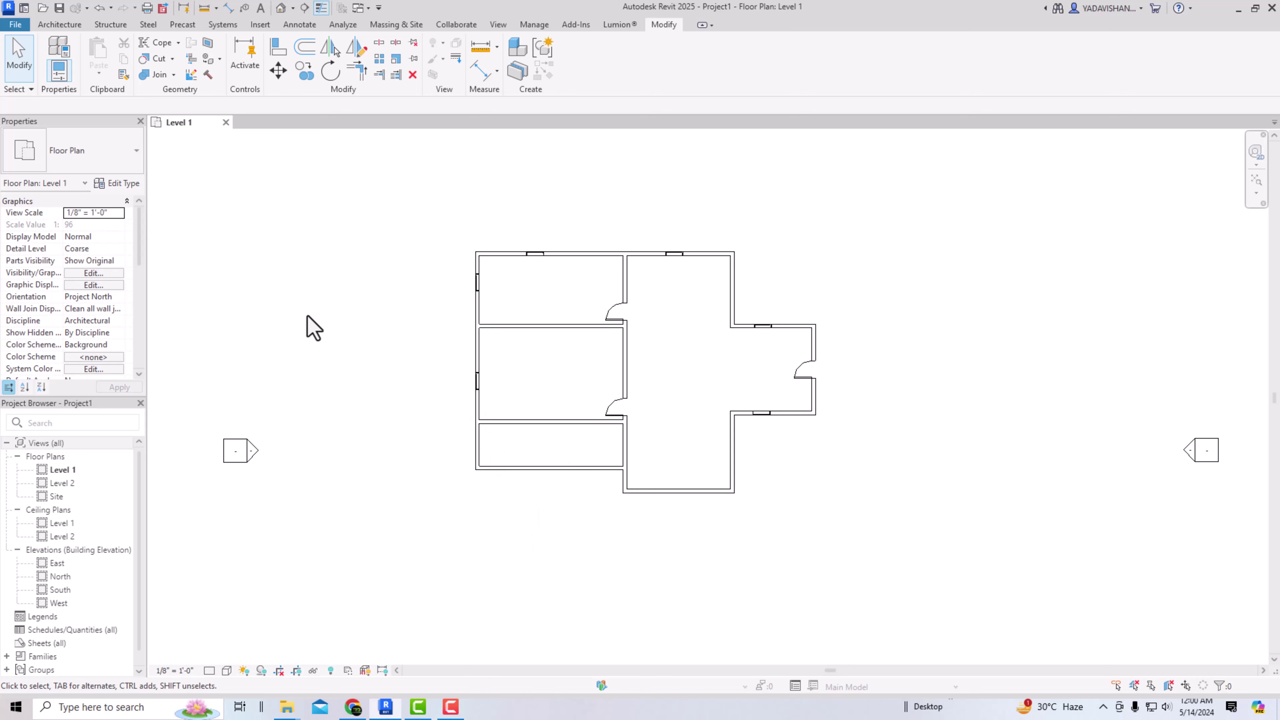
# Offset-copy the west exterior wall 7'-0" inward as a partition through the left rooms.
pyautogui.click(305, 48)
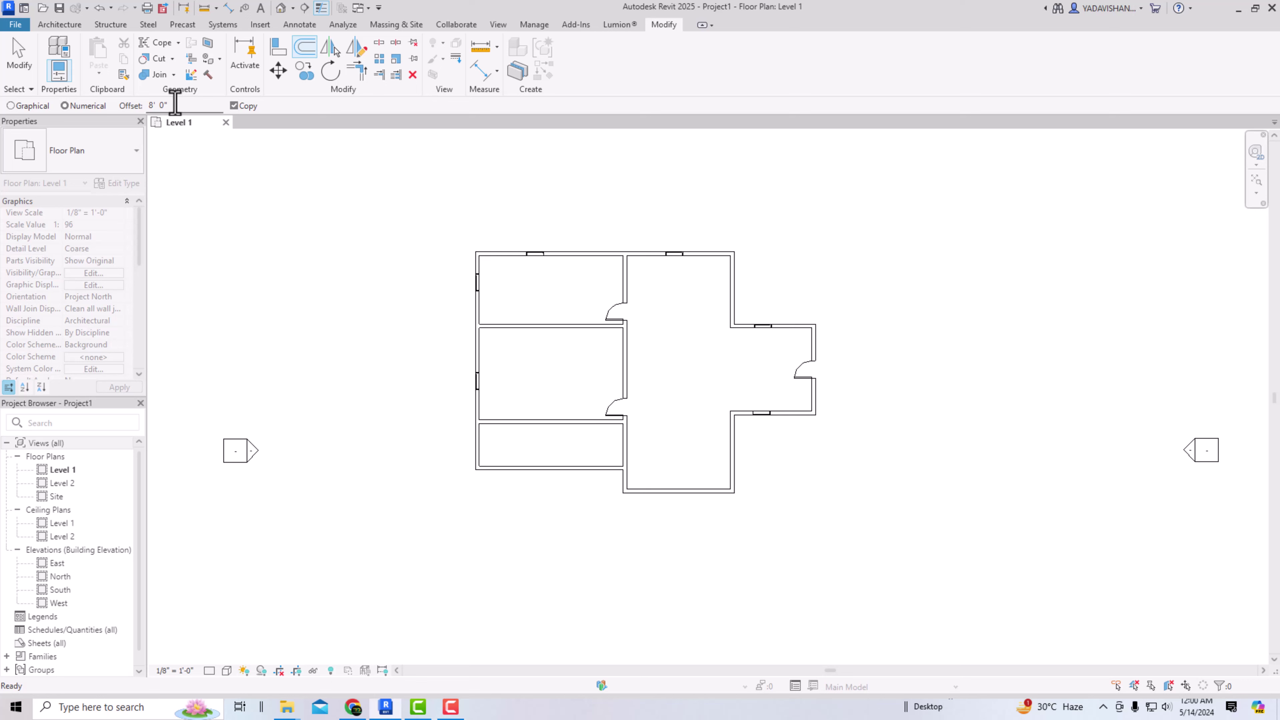
pyautogui.moveTo(152, 106); pyautogui.dragTo(142, 107)
pyautogui.click(482, 439)
pyautogui.press('Escape')
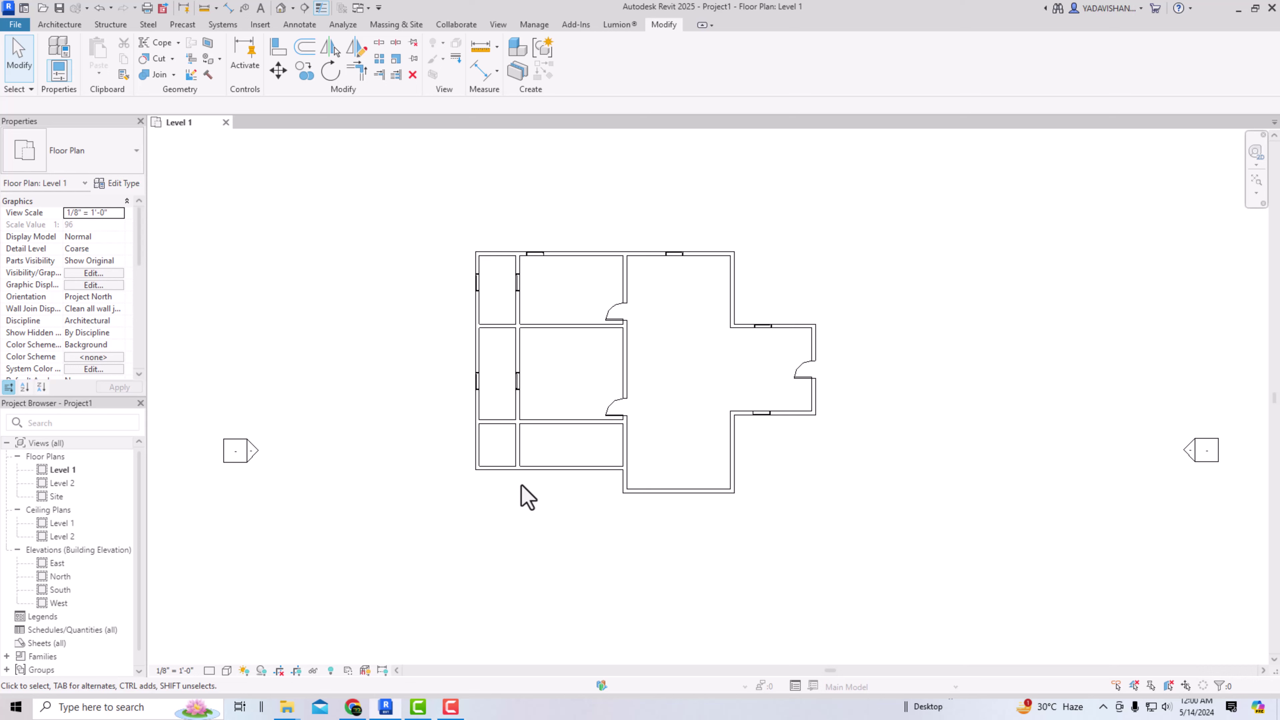
# Split the new partition where it meets the lower-left room's wall.
pyautogui.click(520, 440)
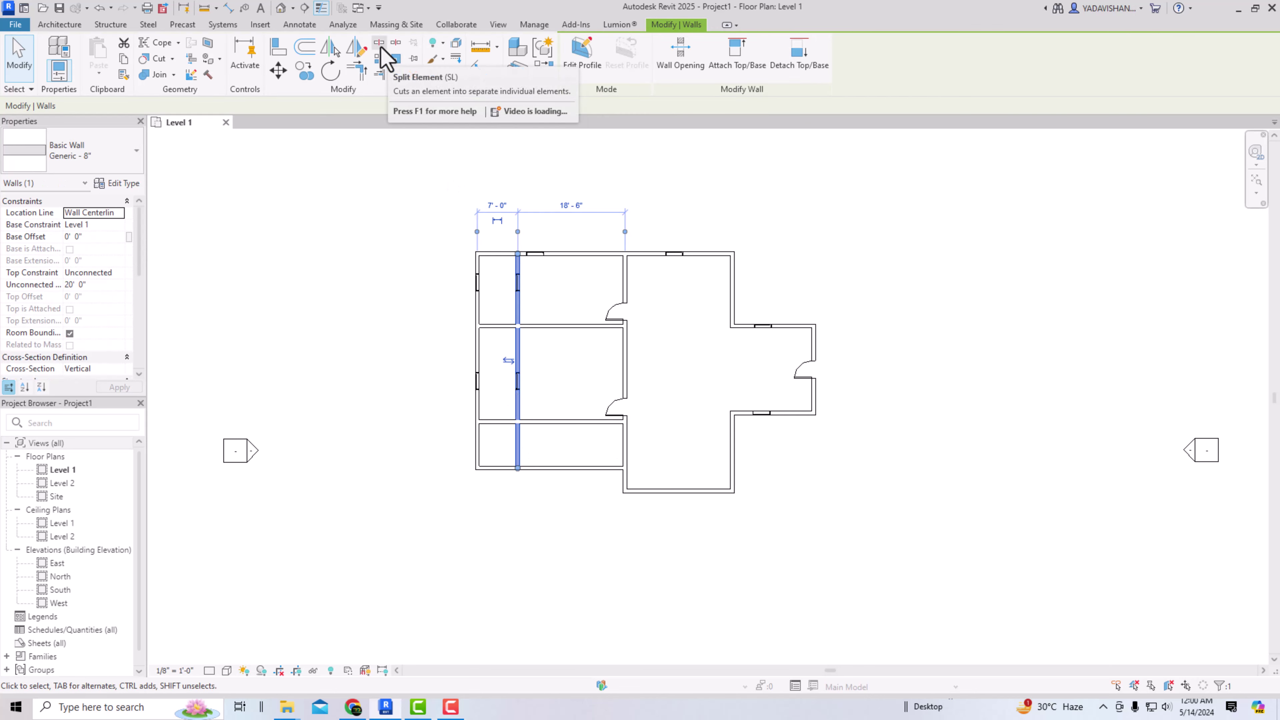
pyautogui.click(383, 57)
pyautogui.scroll(3, 519, 416)
pyautogui.scroll(2, 514, 417)
pyautogui.click(519, 422)
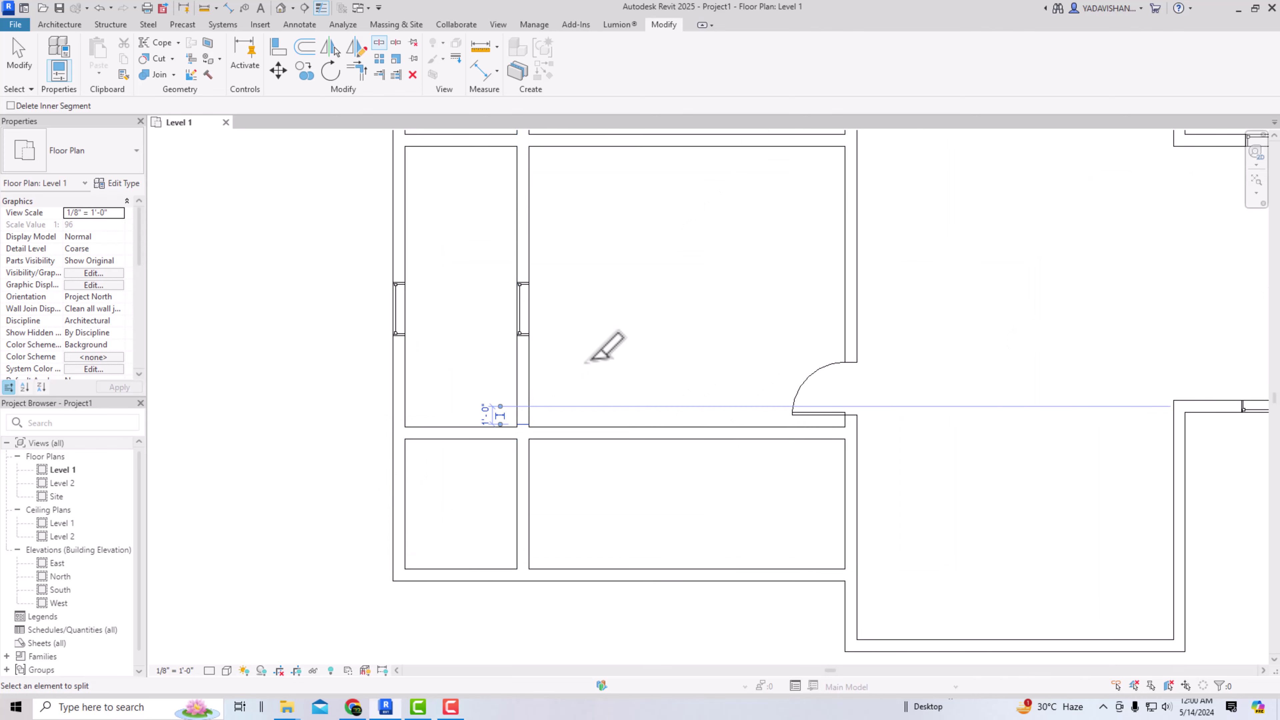
pyautogui.press('Escape')
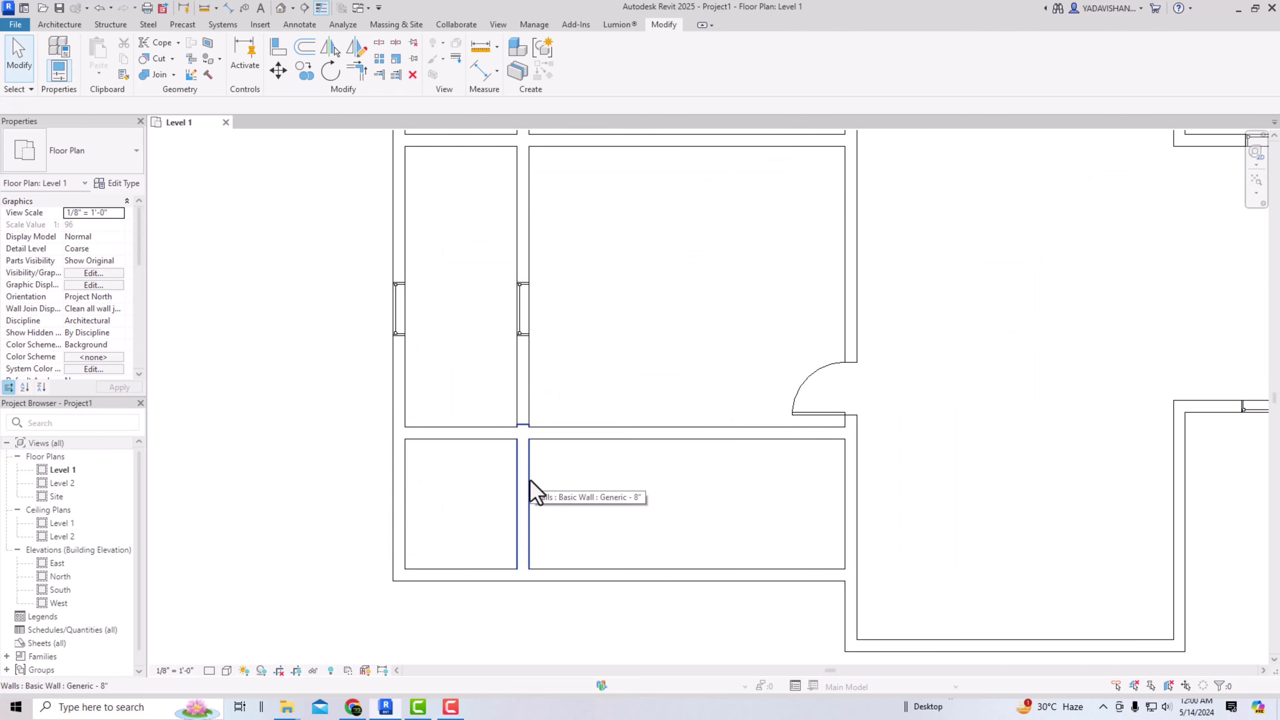
# Delete the upper partition segment, keeping only the lower room's partition.
pyautogui.click(528, 390)
pyautogui.press('Delete')
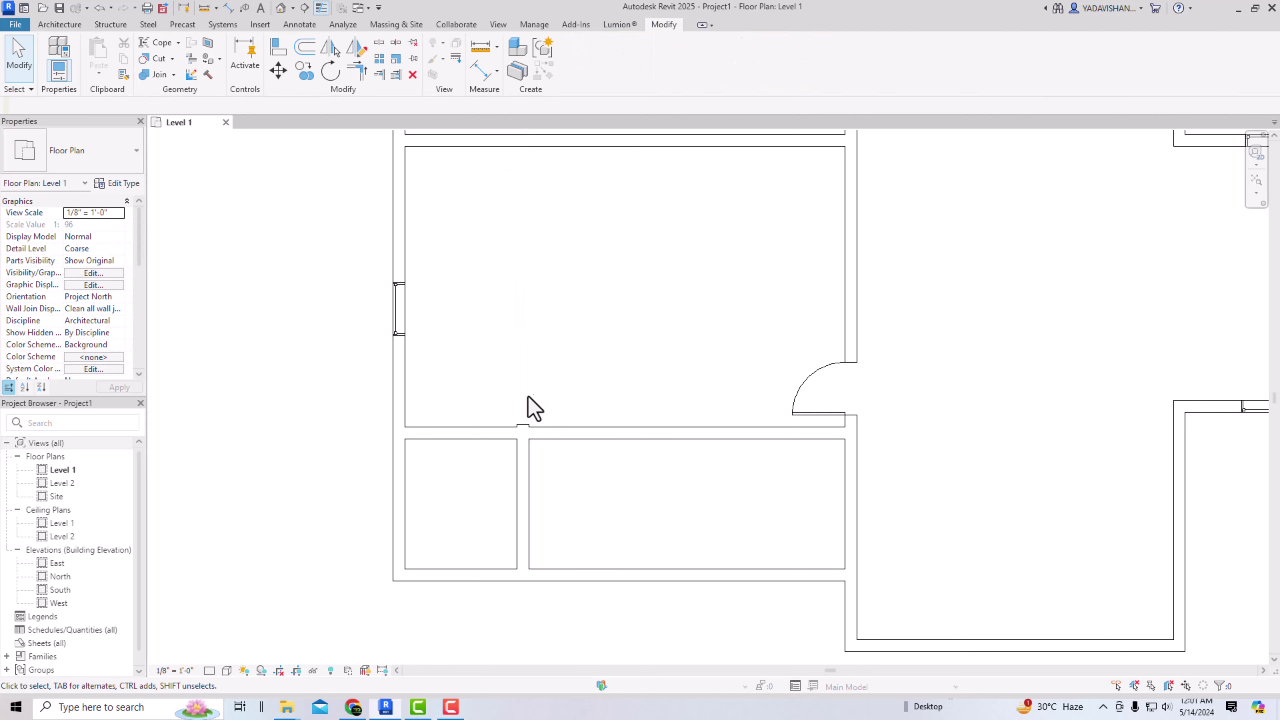
pyautogui.scroll(2, 525, 434)
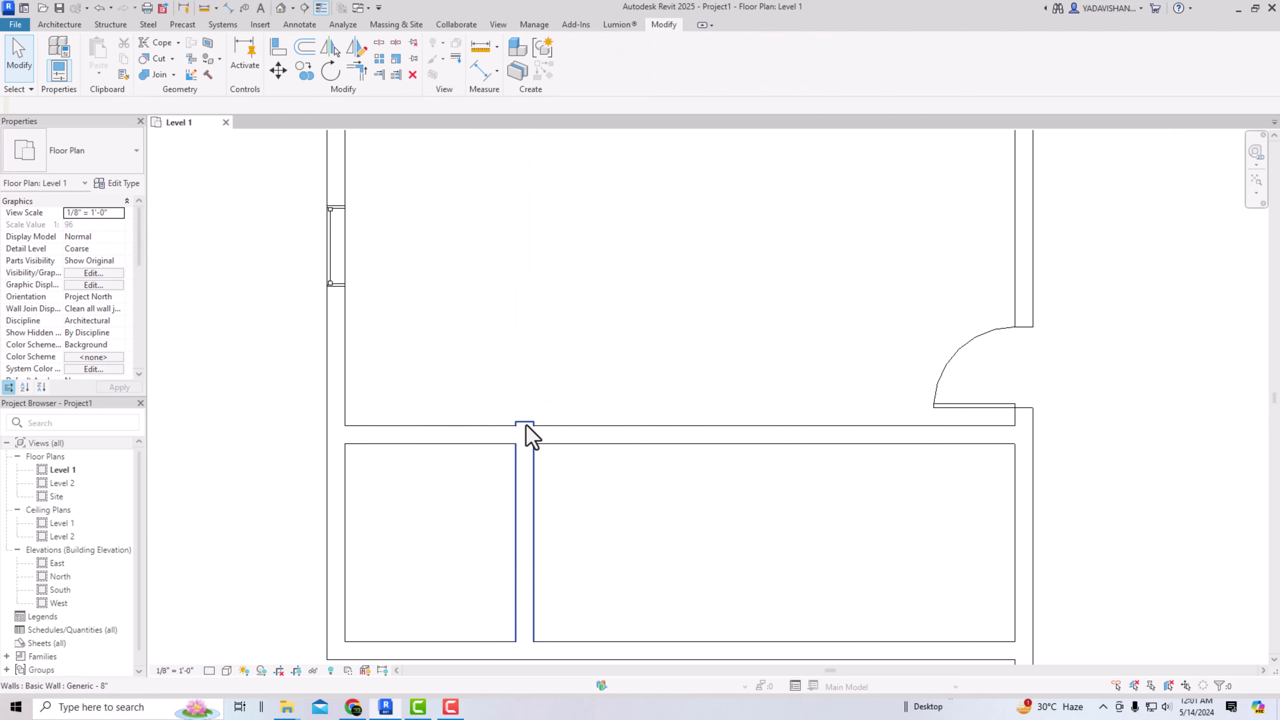
pyautogui.click(524, 428)
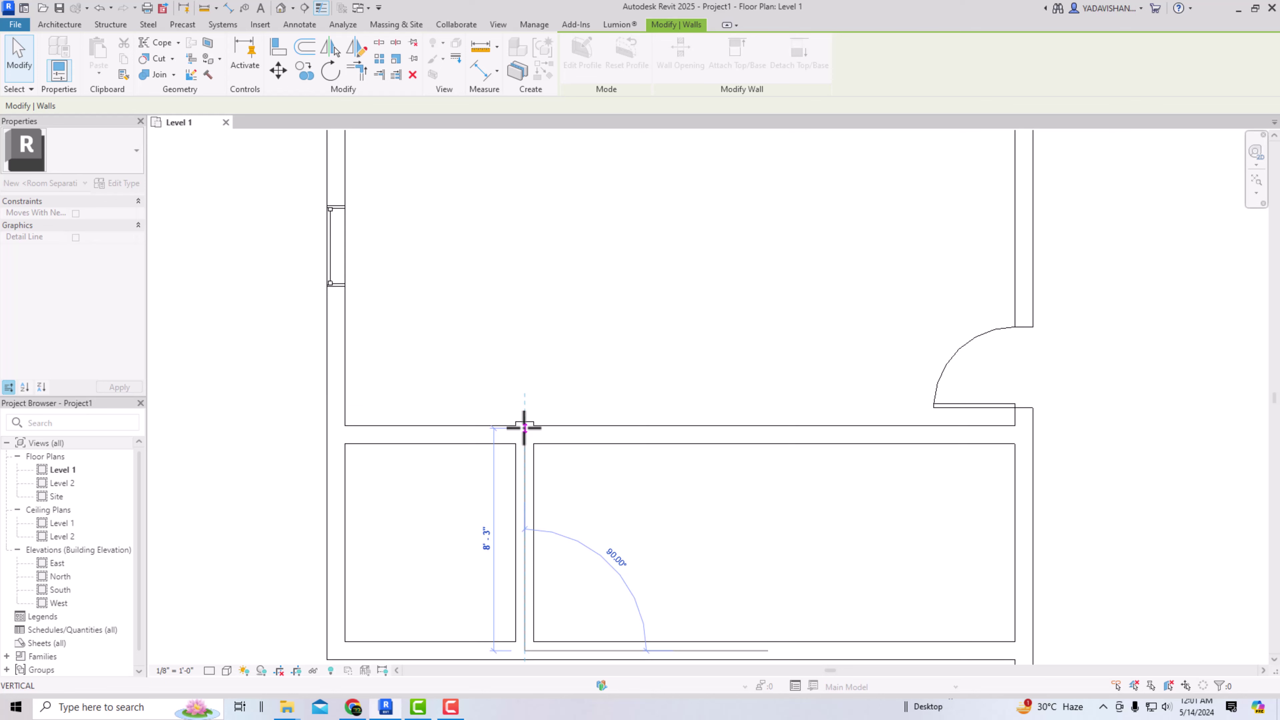
pyautogui.click(608, 371)
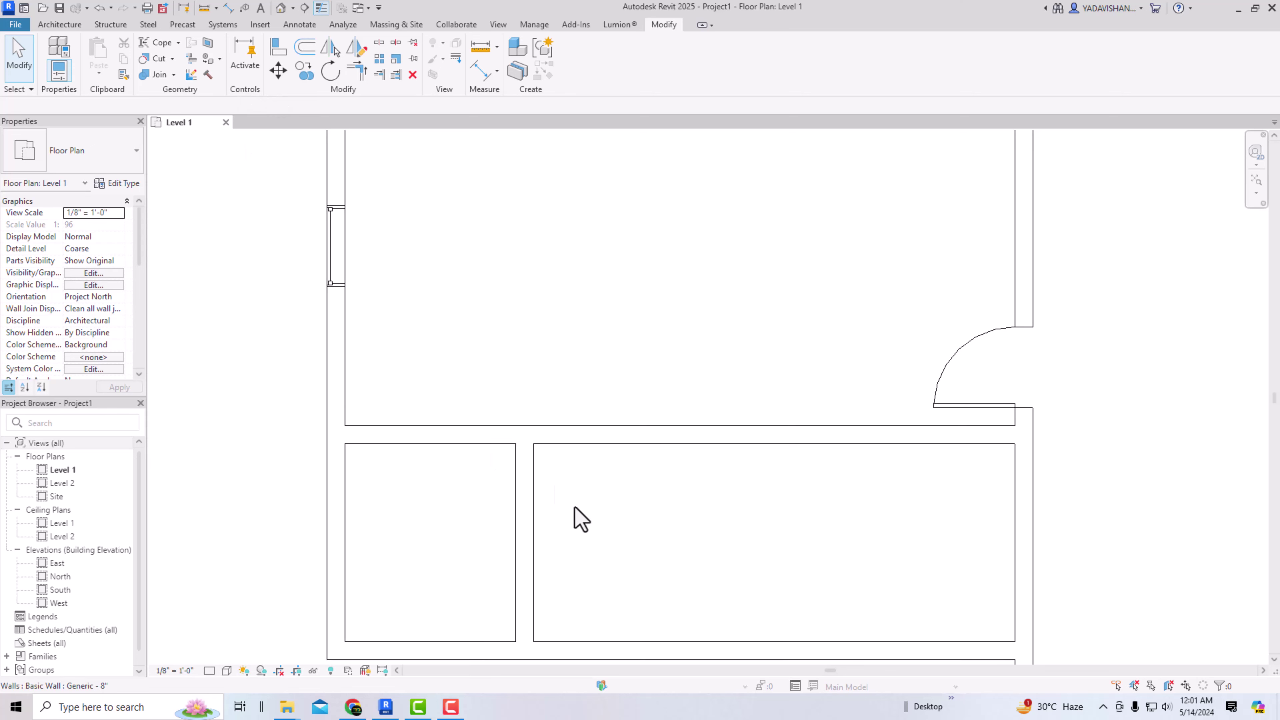
pyautogui.scroll(-2, 513, 466)
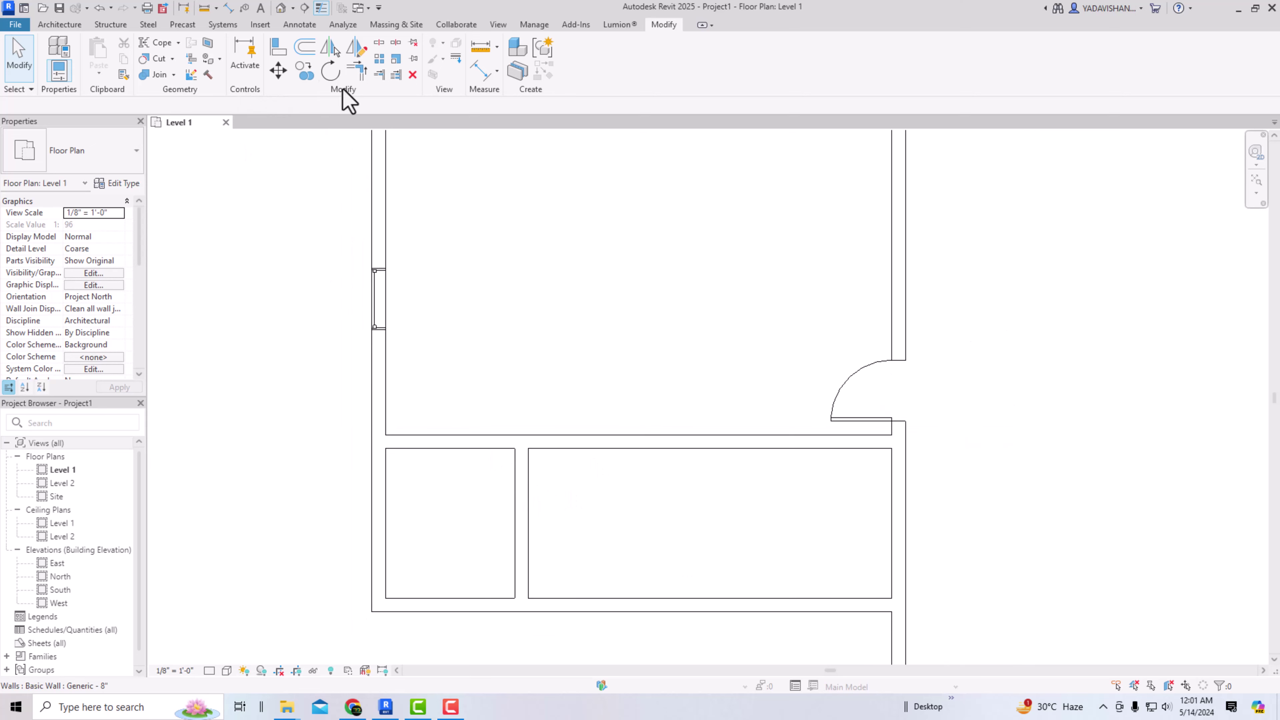
# Offset-copy the partition 9'-0" to the right inside the bottom-left room.
pyautogui.click(305, 47)
pyautogui.doubleClick(160, 105)
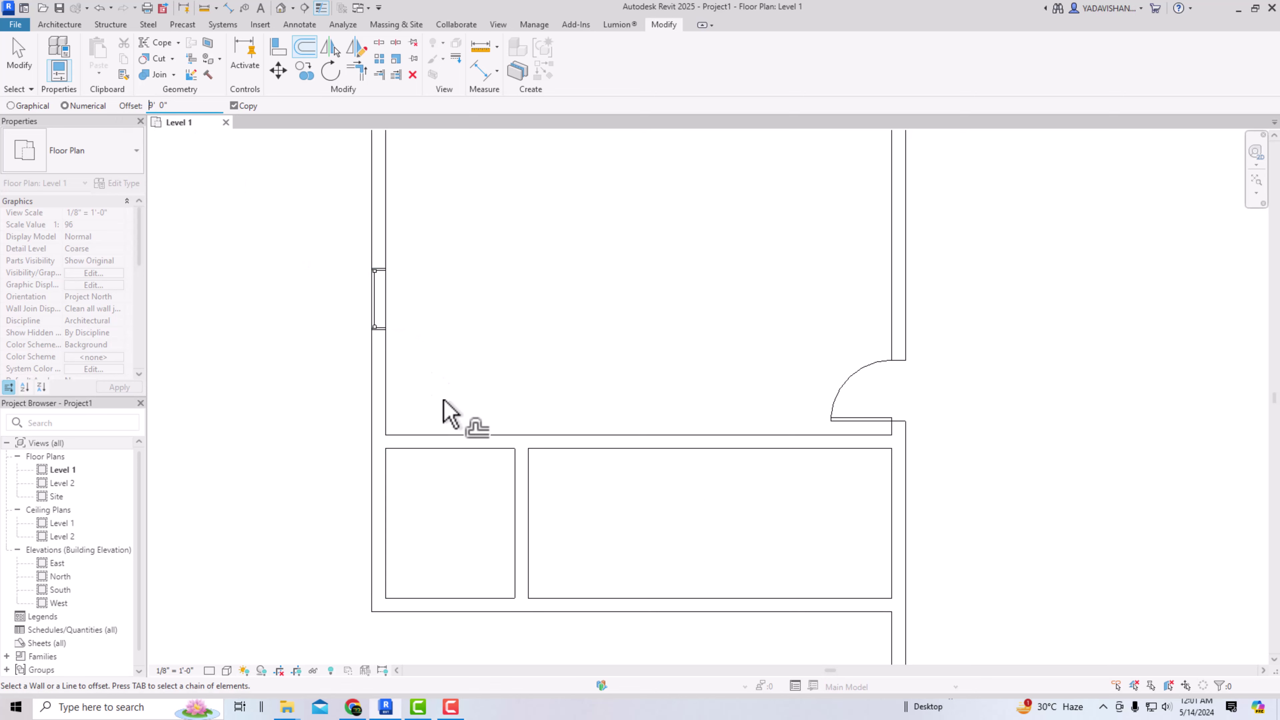
pyautogui.click(530, 507)
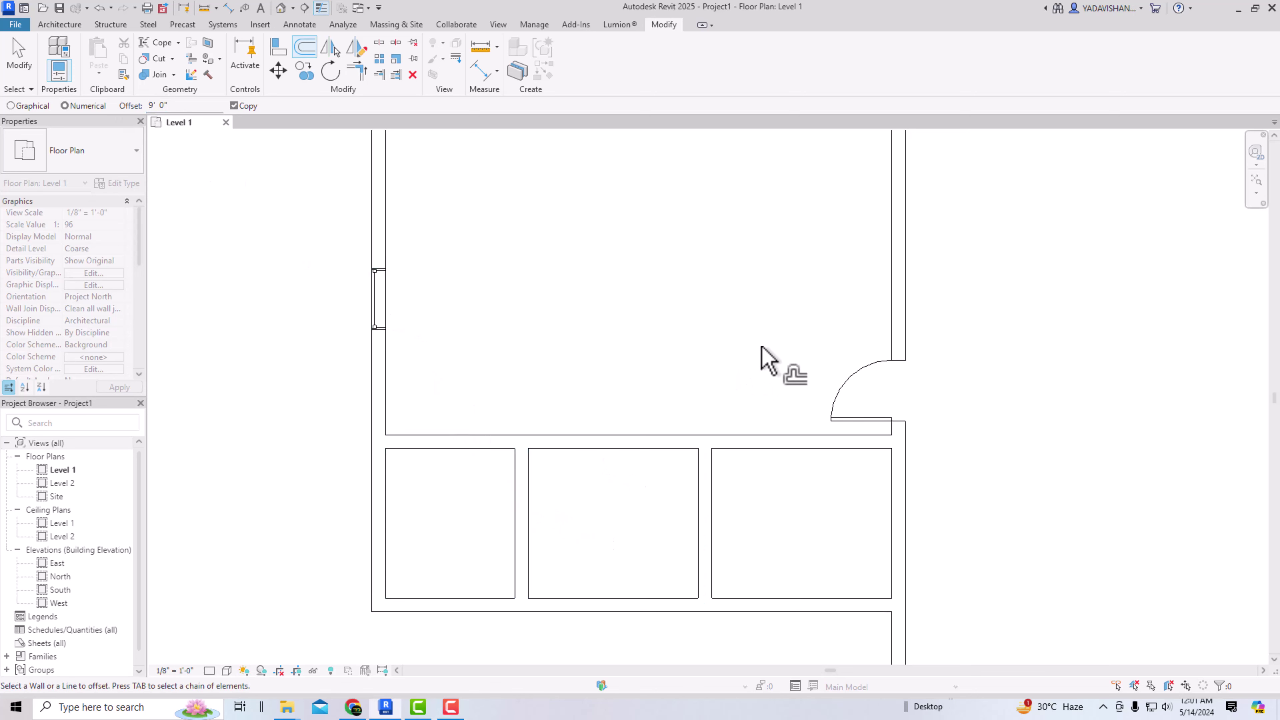
pyautogui.press('Escape')
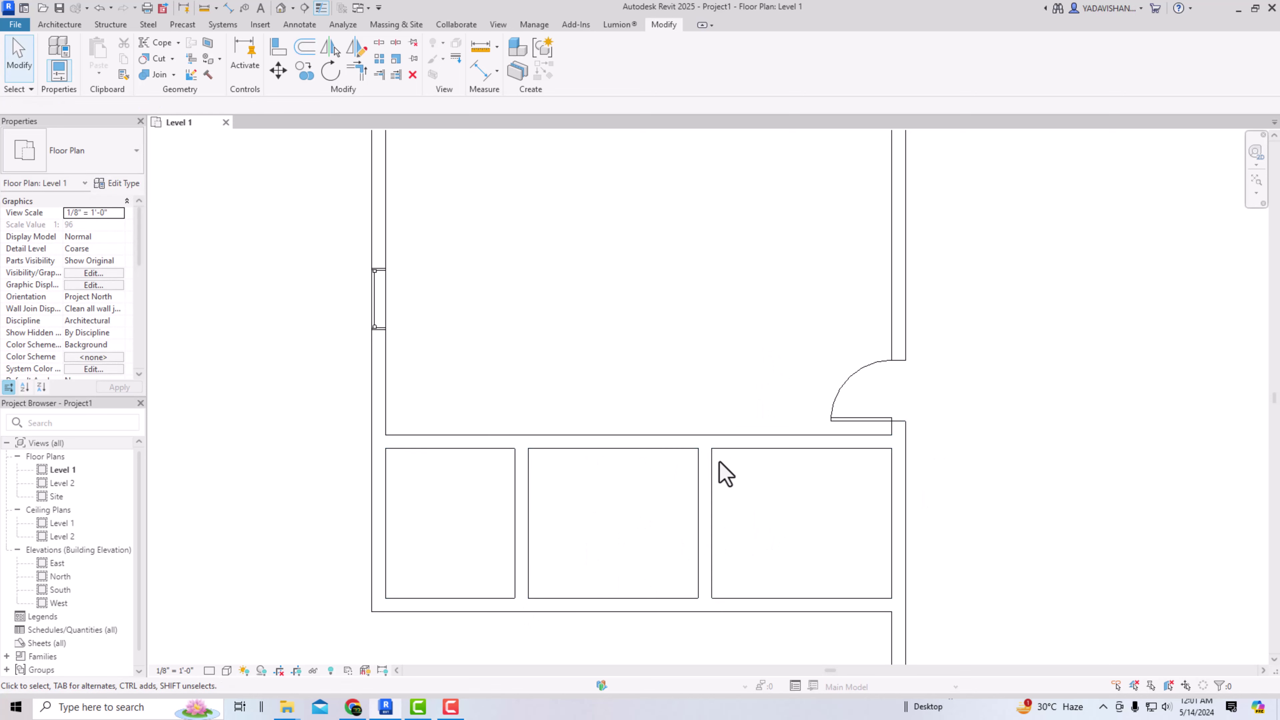
# Place doors in the top walls of the left, middle and right cubicles.
pyautogui.scroll(-2, 490, 498)
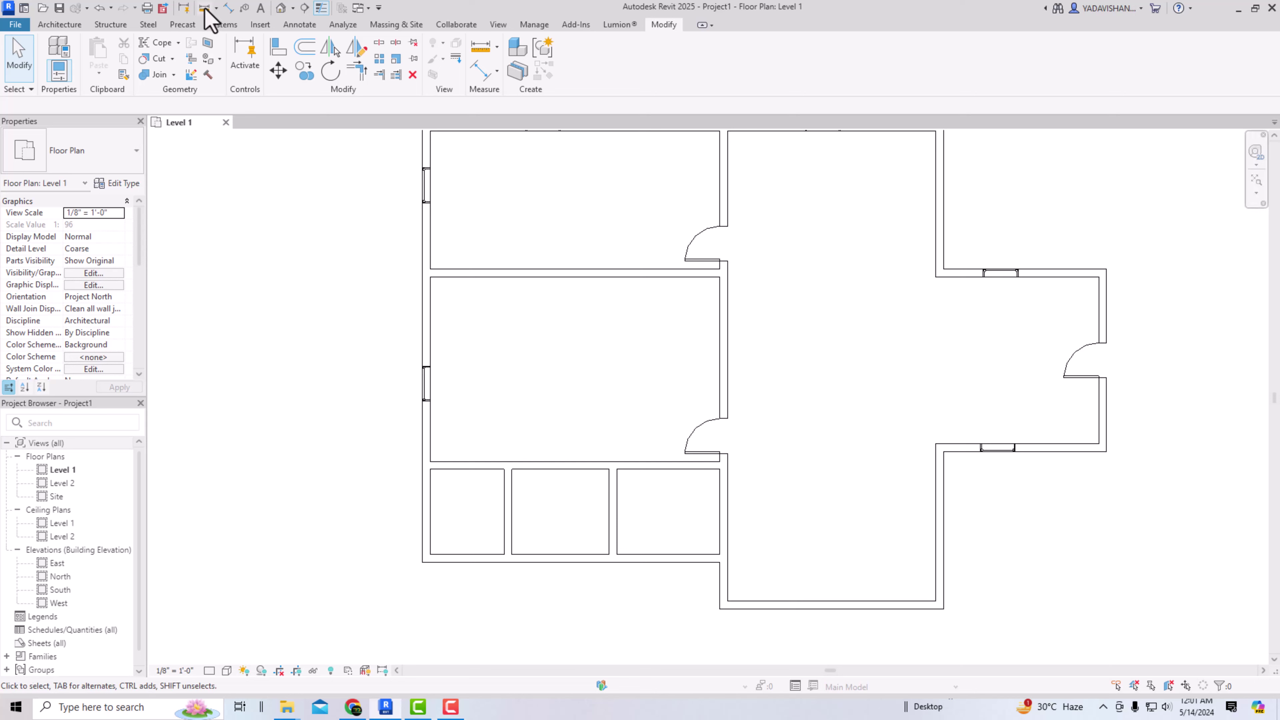
pyautogui.click(61, 25)
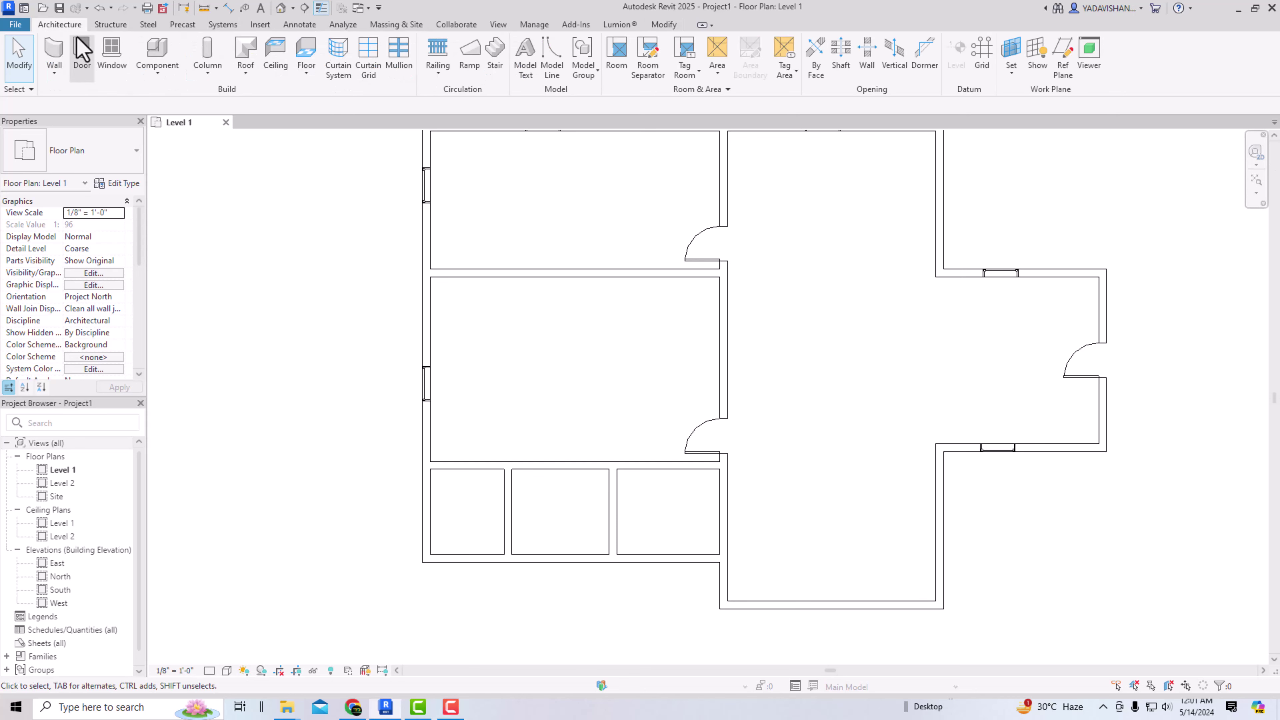
pyautogui.click(82, 47)
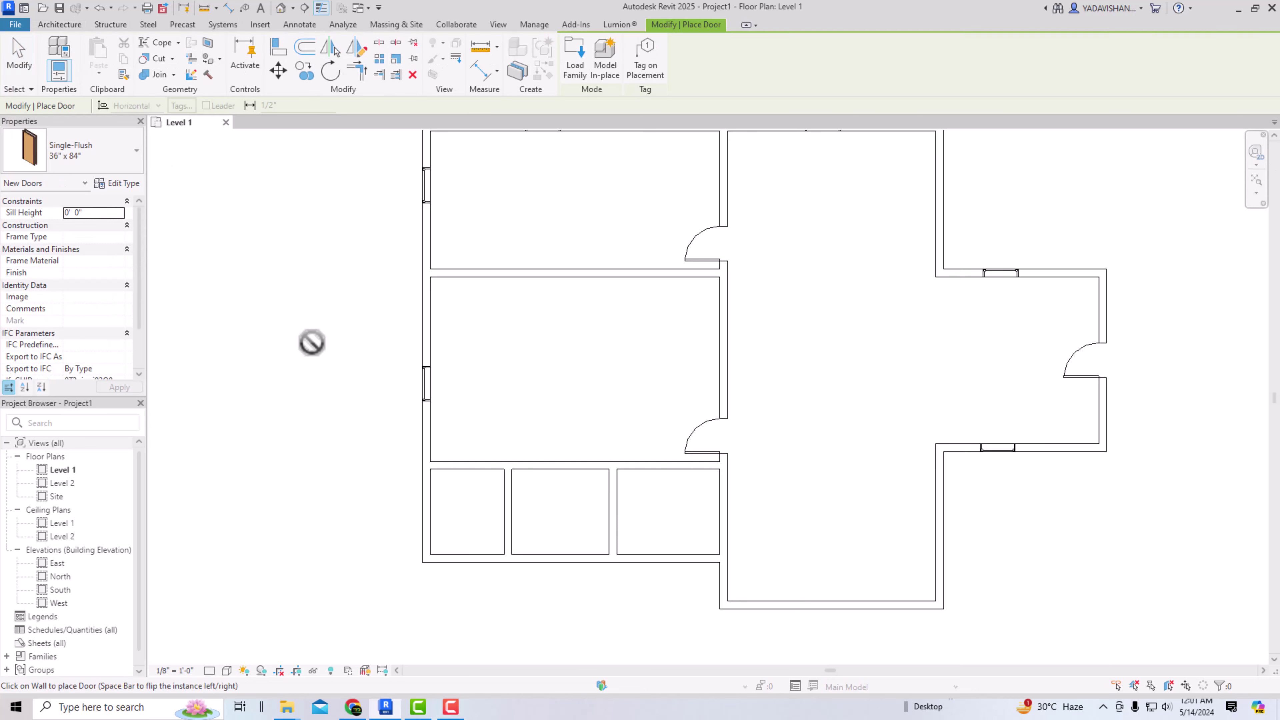
pyautogui.click(456, 471)
pyautogui.click(562, 473)
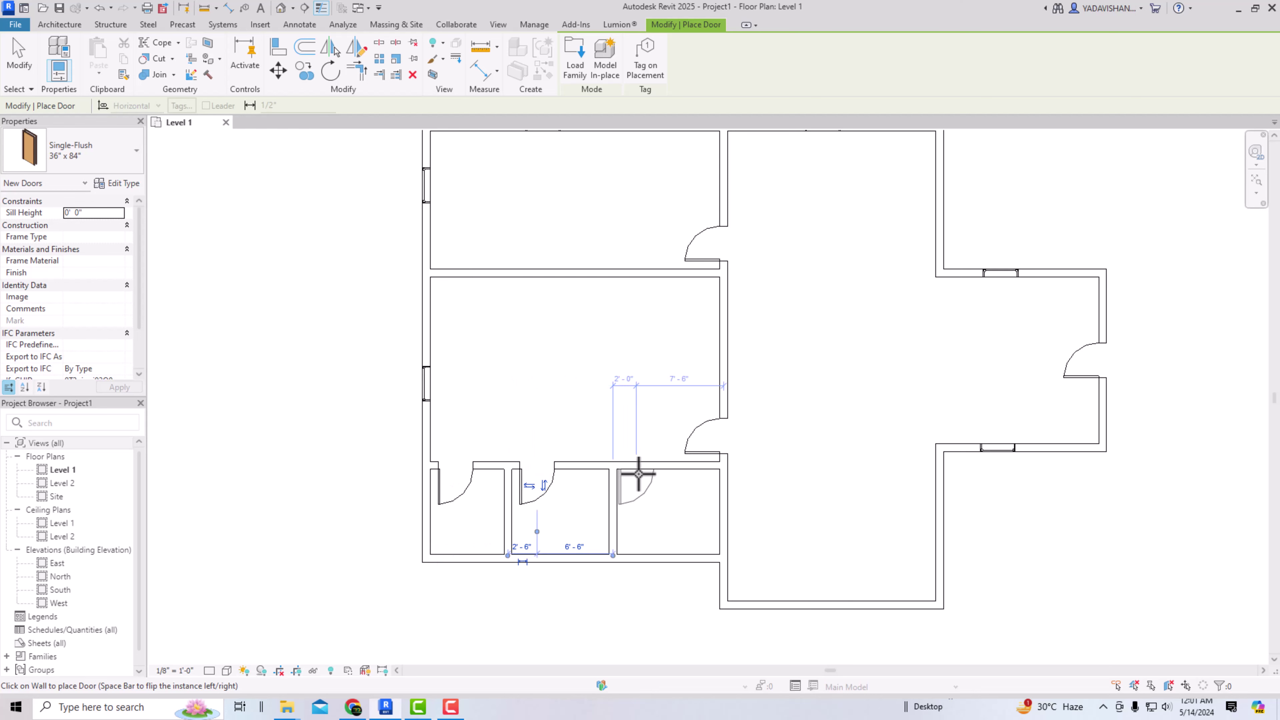
pyautogui.click(636, 471)
pyautogui.press('Escape')
pyautogui.press('Escape')
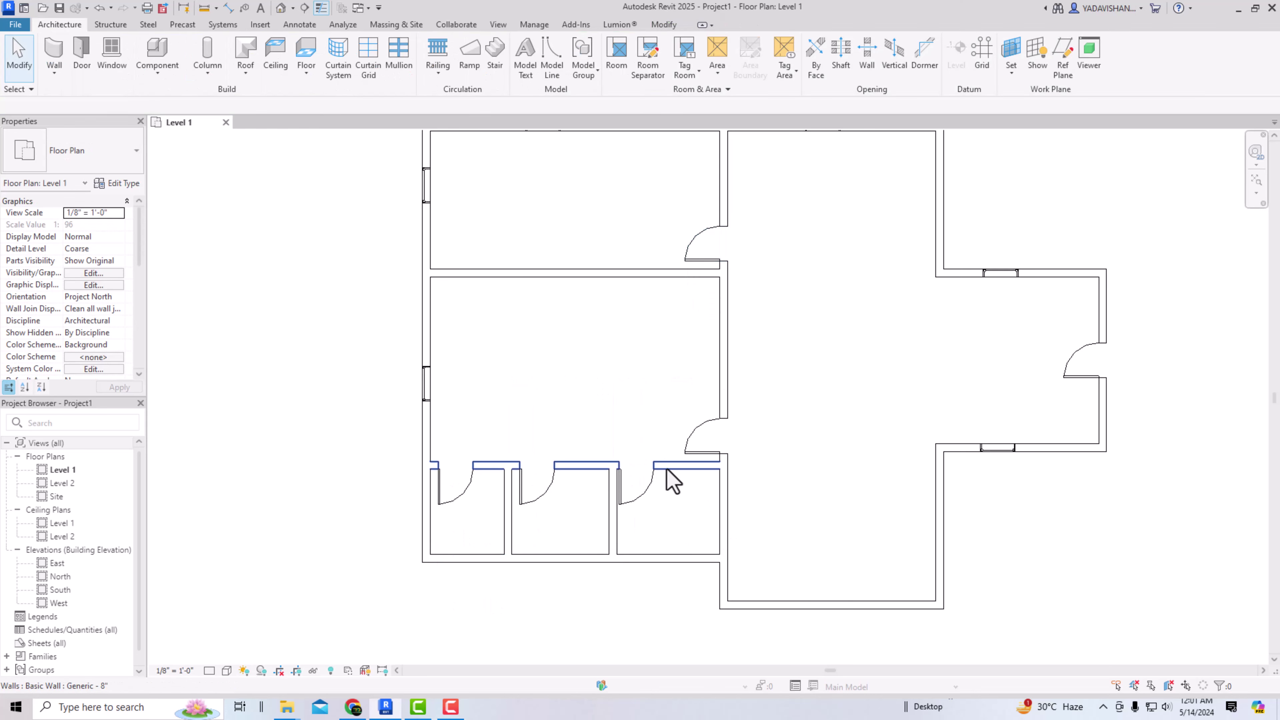
pyautogui.scroll(-1, 352, 612)
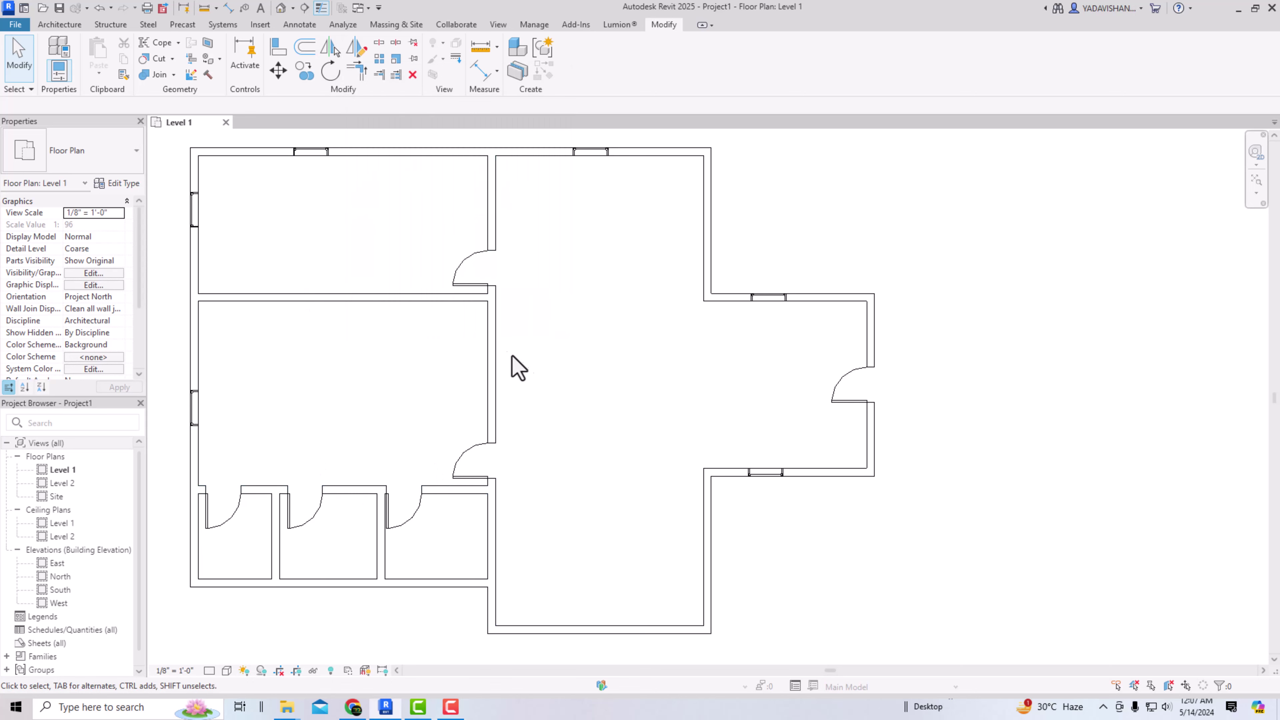
# Draw a vertical wall splitting the top-left room into two rooms.
pyautogui.click(59, 24)
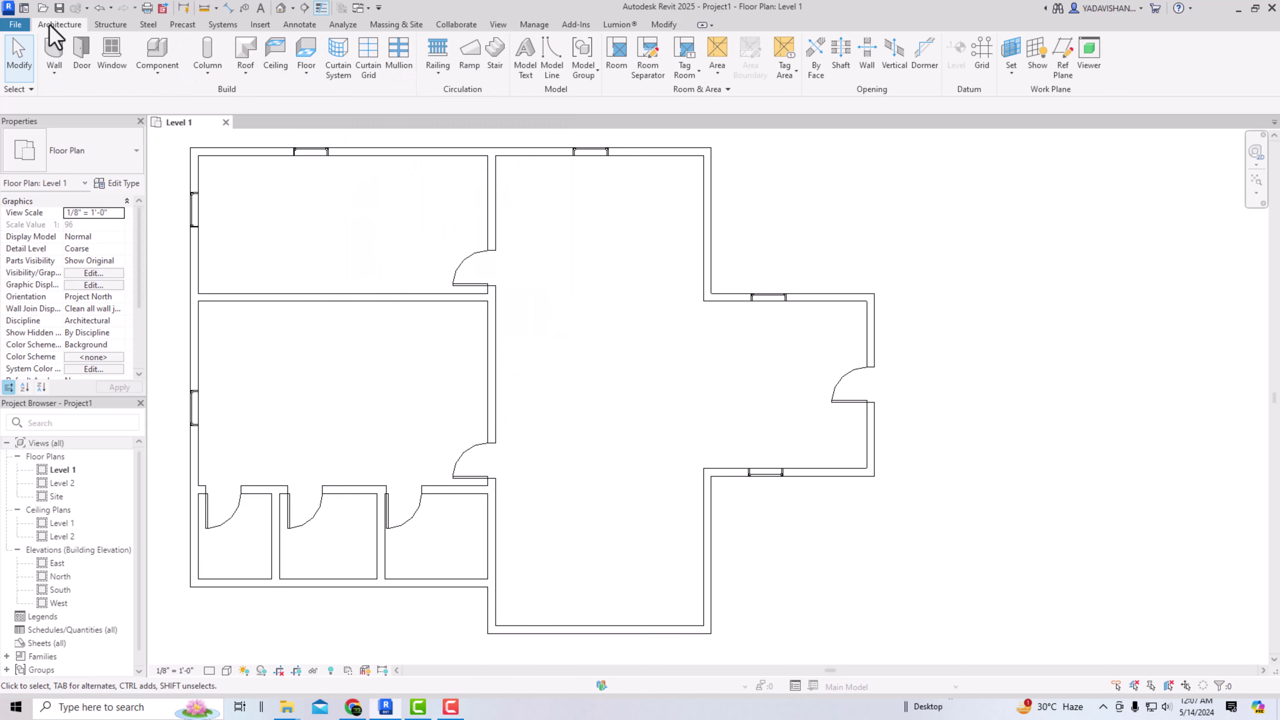
pyautogui.click(55, 49)
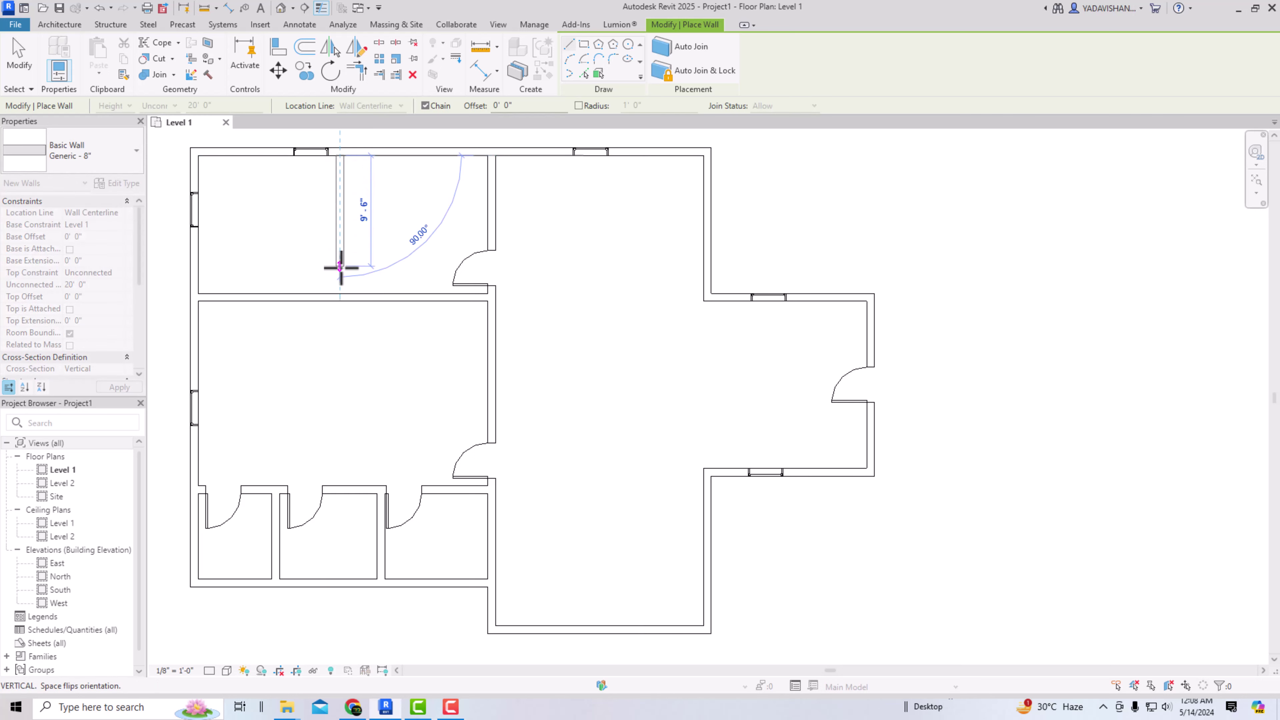
pyautogui.click(340, 295)
pyautogui.press('Escape')
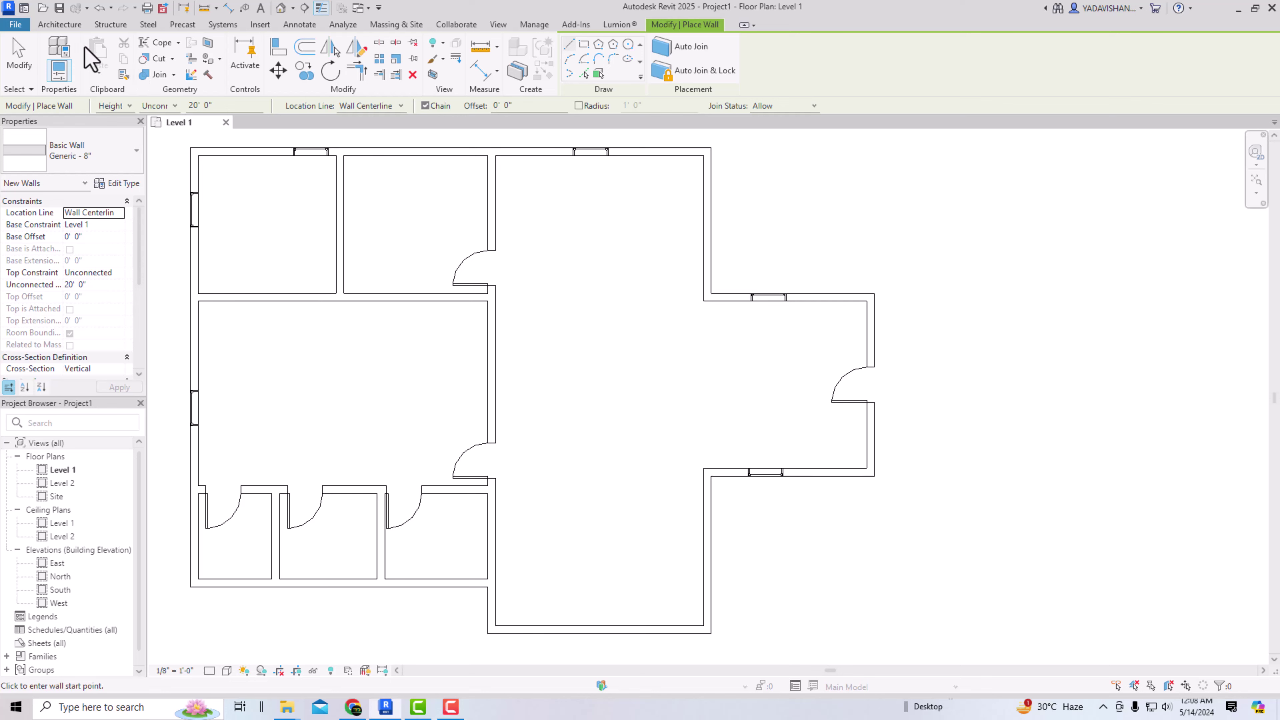
# Place a door in the lower wall of the split room's left half.
pyautogui.click(59, 24)
pyautogui.click(100, 53)
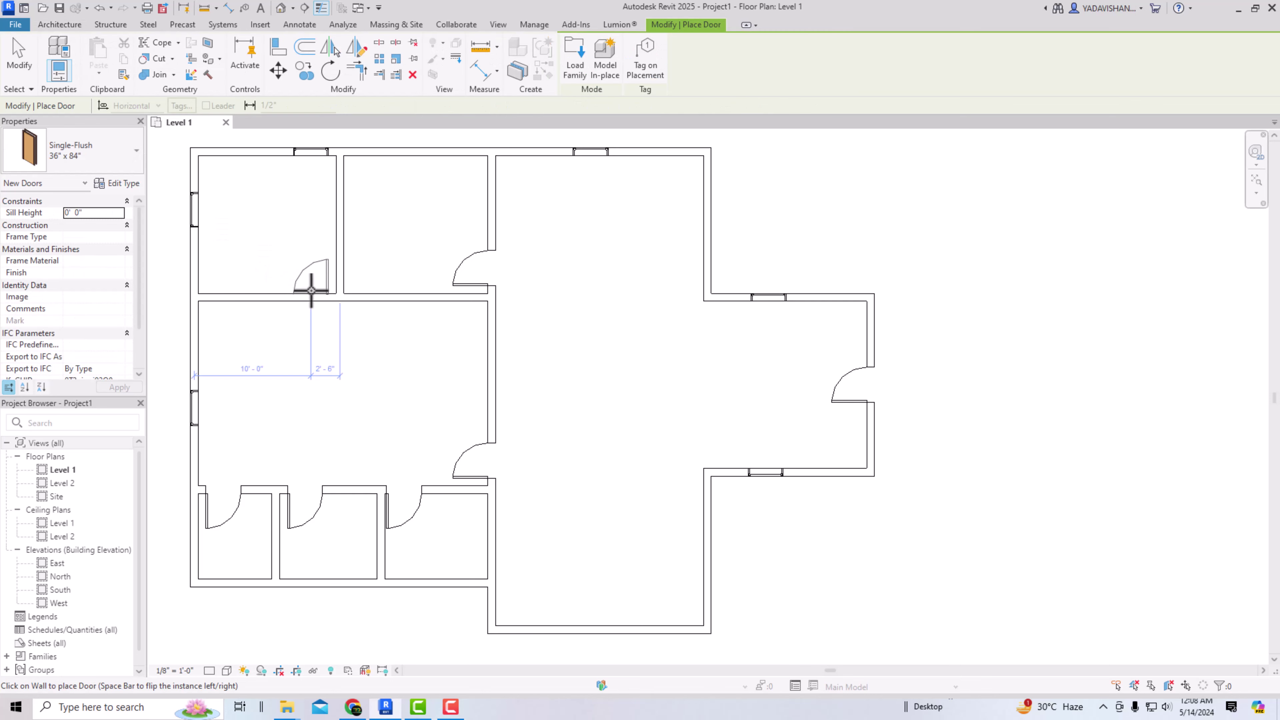
pyautogui.click(313, 290)
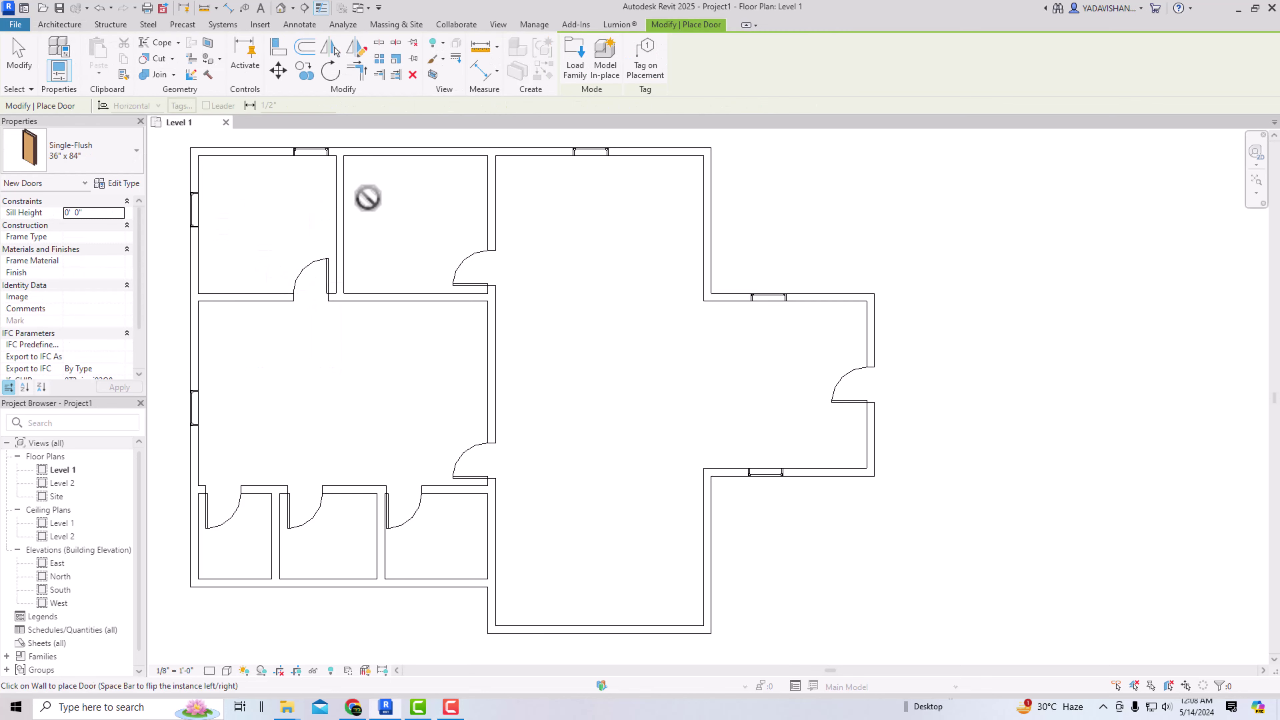
pyautogui.press('Escape')
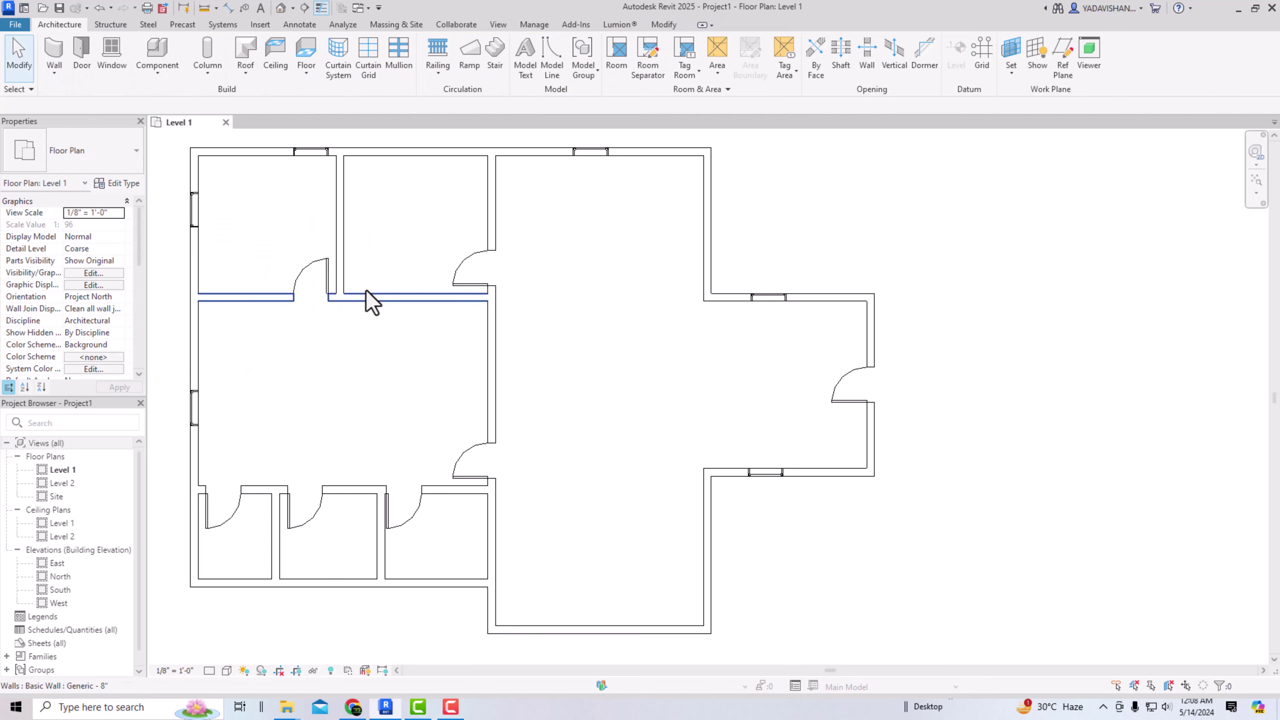
# Mirror a copy of the new door across the new wall into the right half.
pyautogui.click(326, 276)
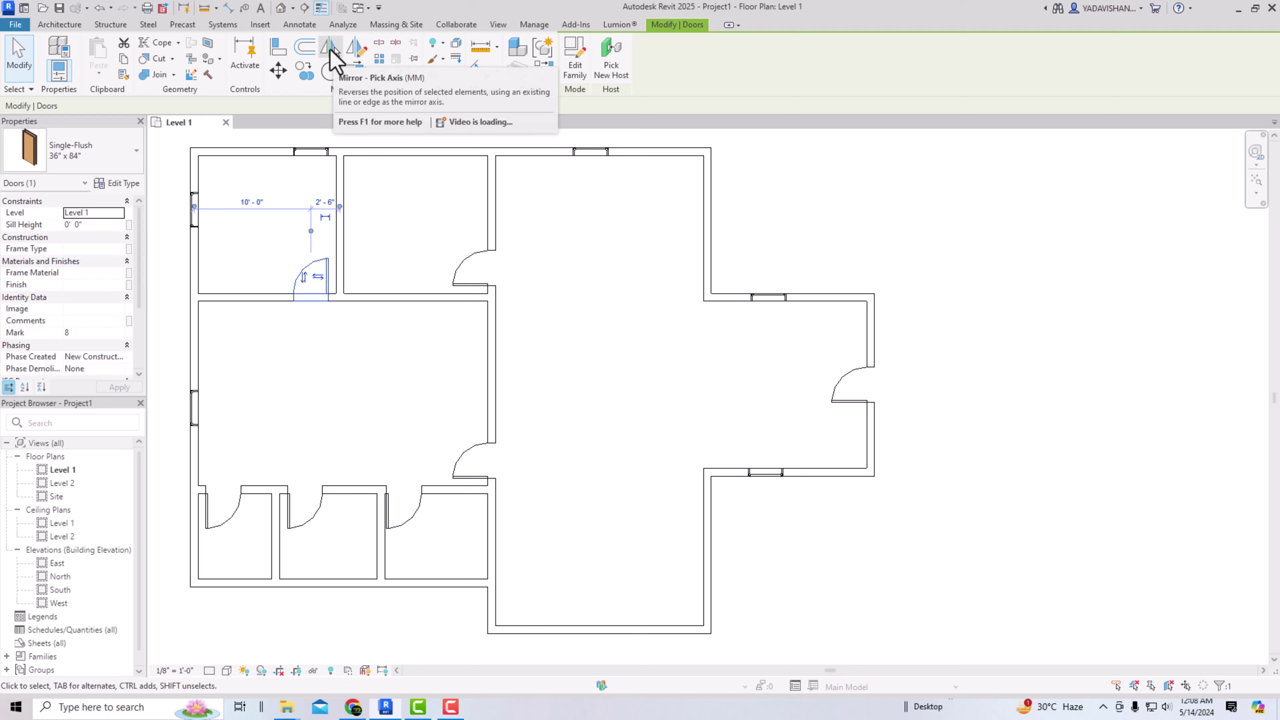
pyautogui.click(330, 51)
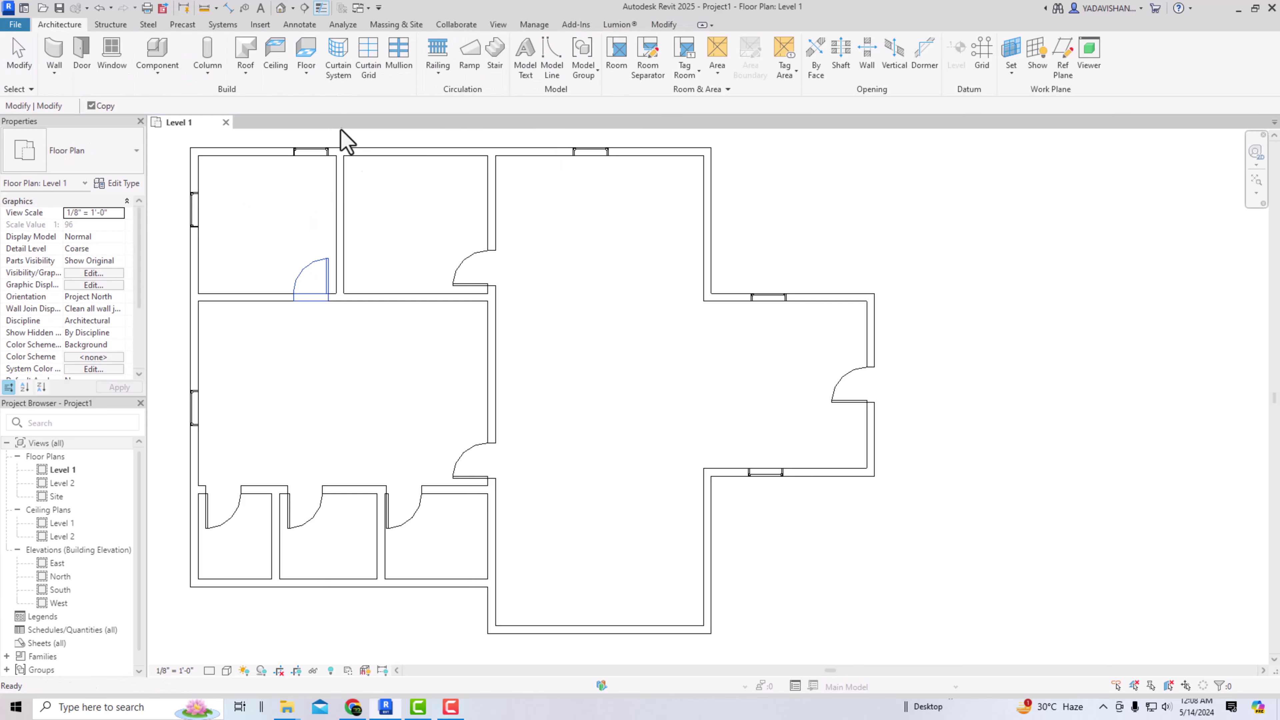
pyautogui.click(343, 199)
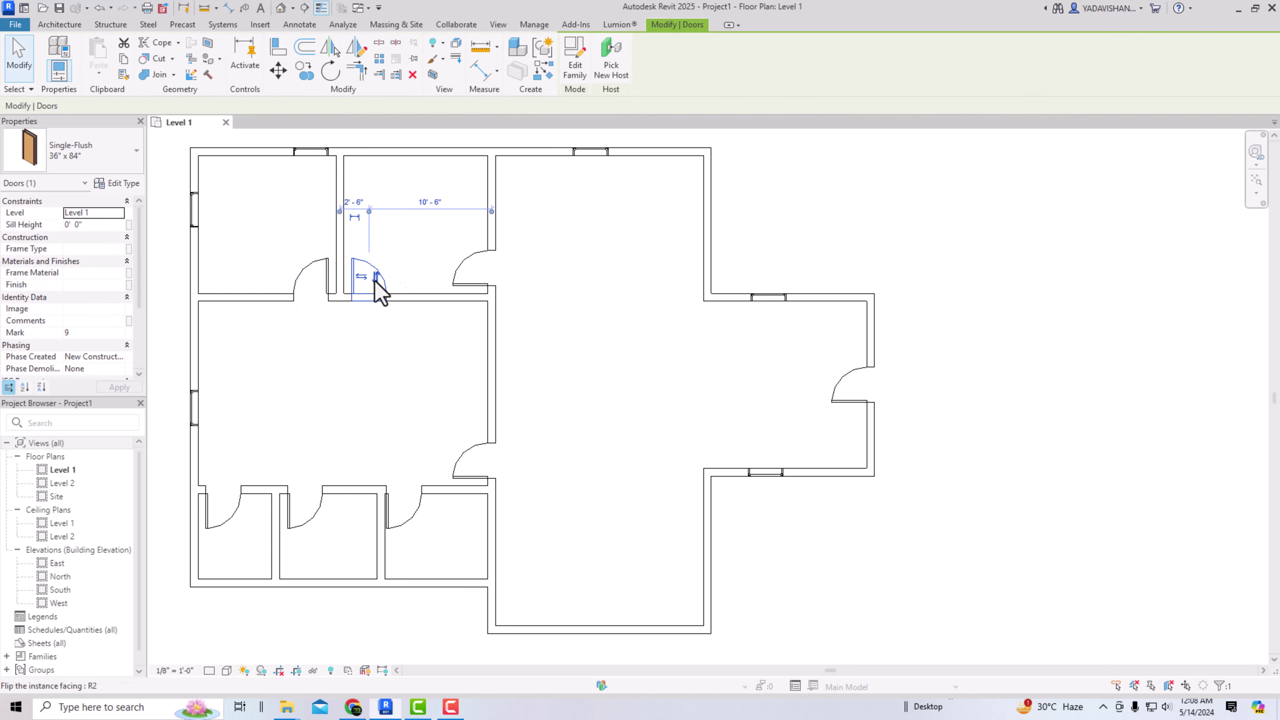
pyautogui.press('Escape')
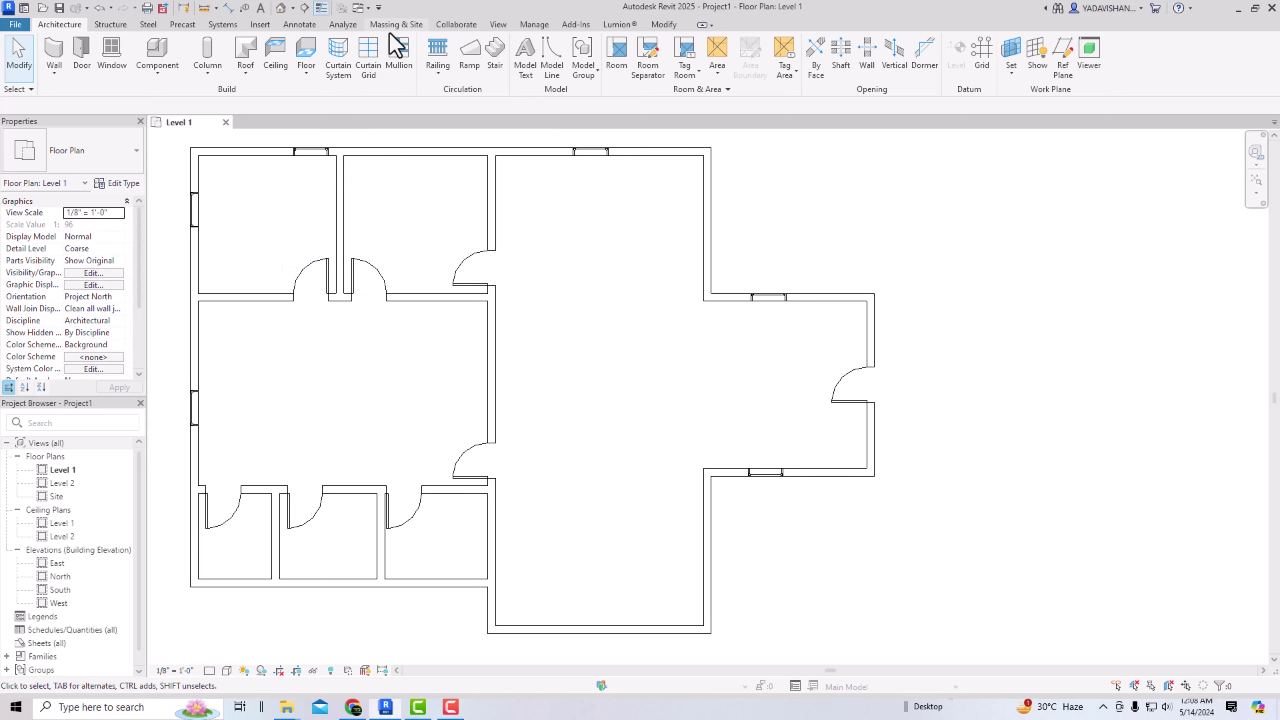
pyautogui.click(664, 25)
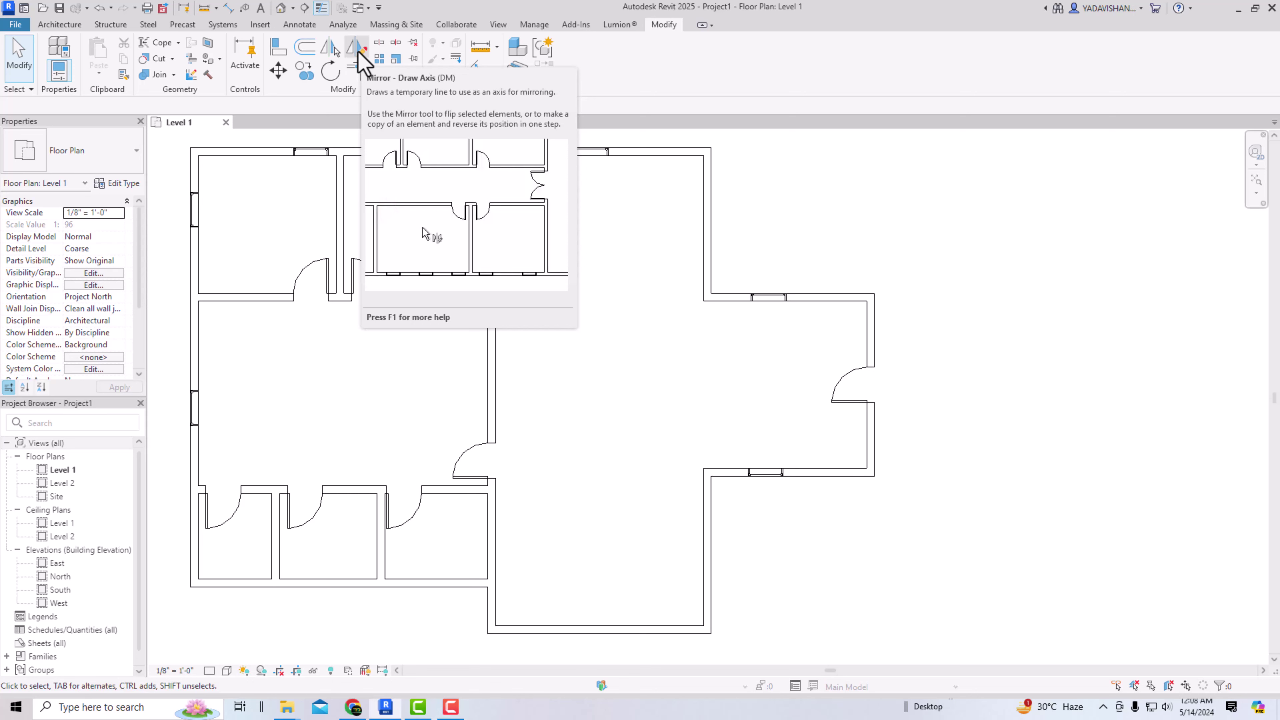
# Mirror the central room's right-hand wall across a vertical axis, placing a copy above the east wing.
pyautogui.scroll(-2, 542, 507)
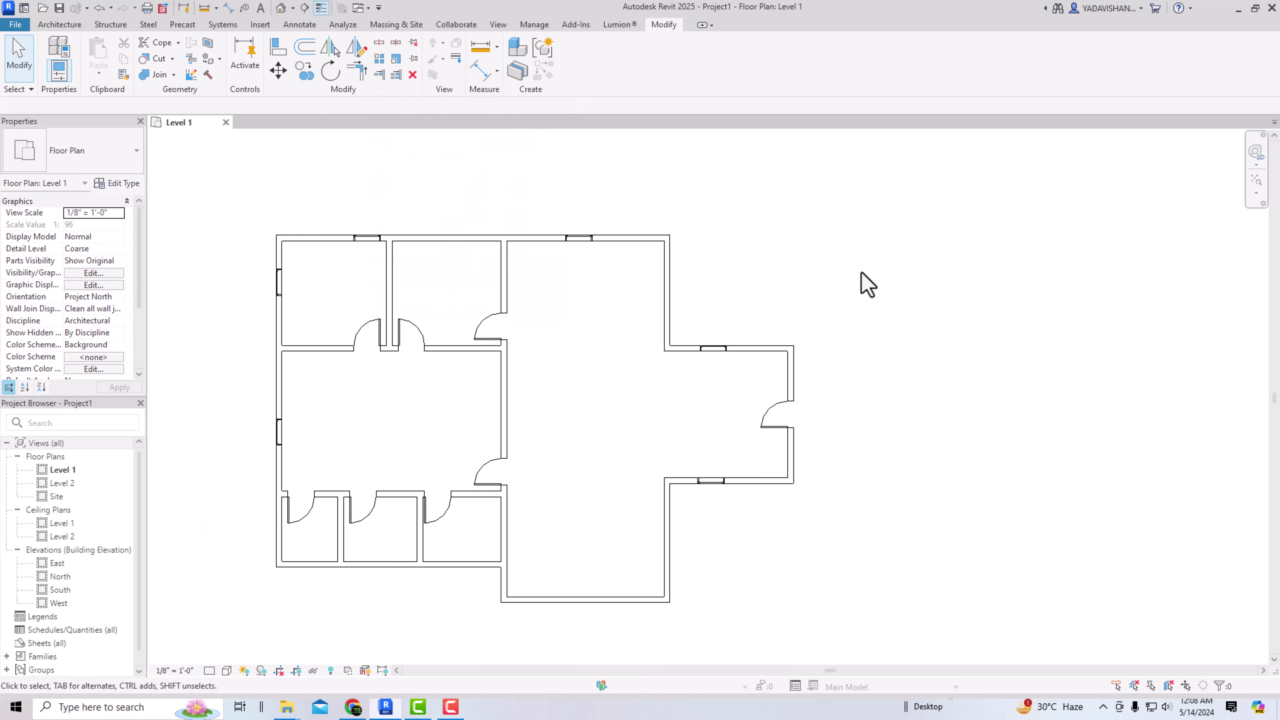
pyautogui.scroll(2, 872, 287)
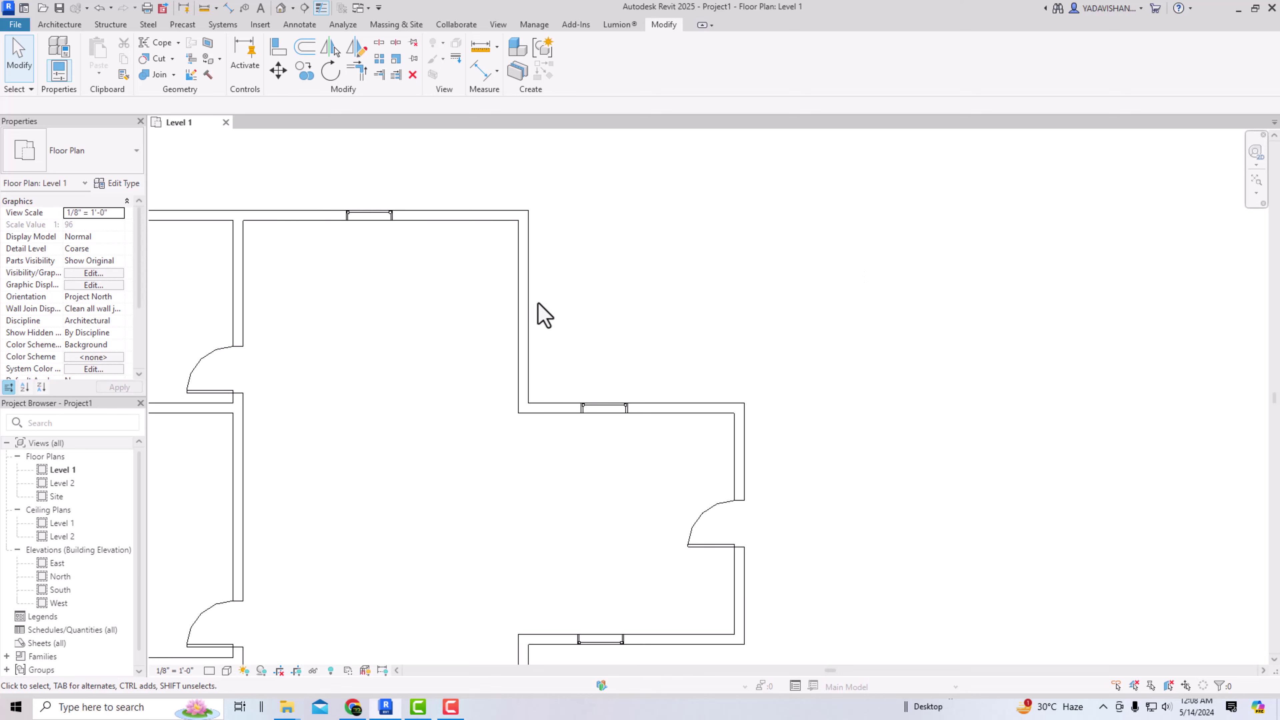
pyautogui.click(524, 326)
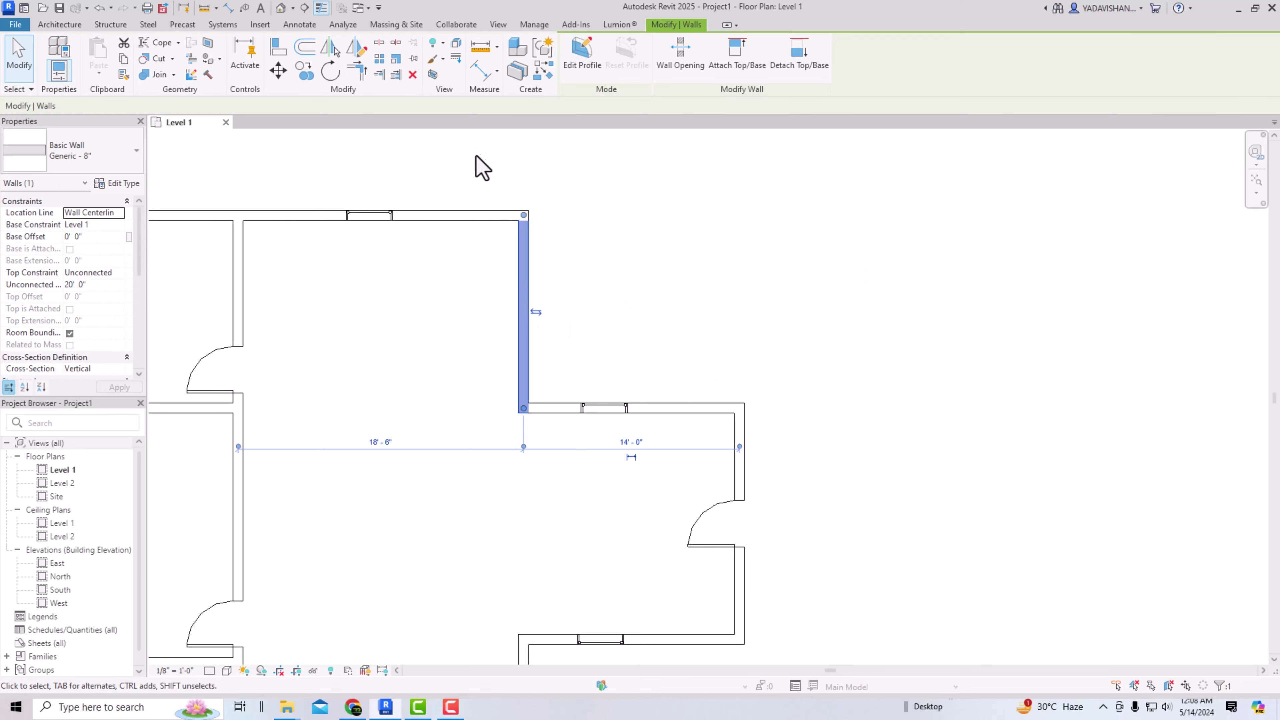
pyautogui.click(357, 55)
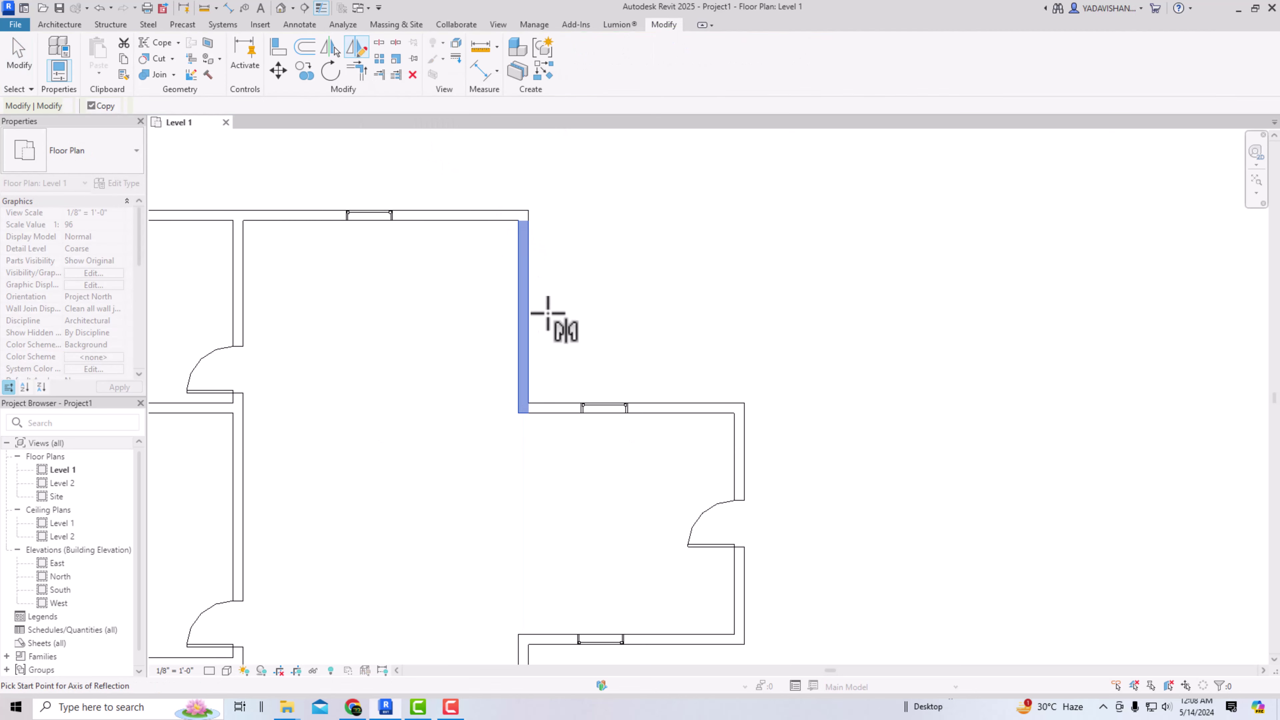
pyautogui.click(621, 402)
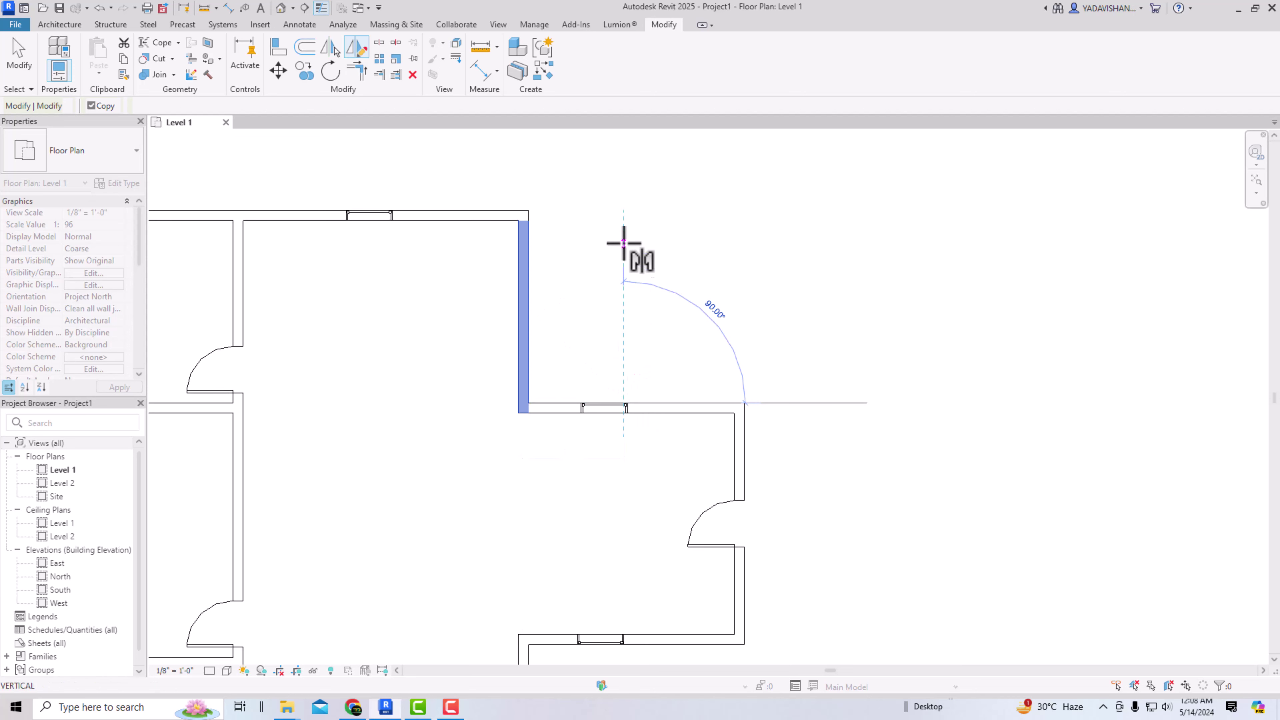
pyautogui.click(621, 220)
pyautogui.click(632, 222)
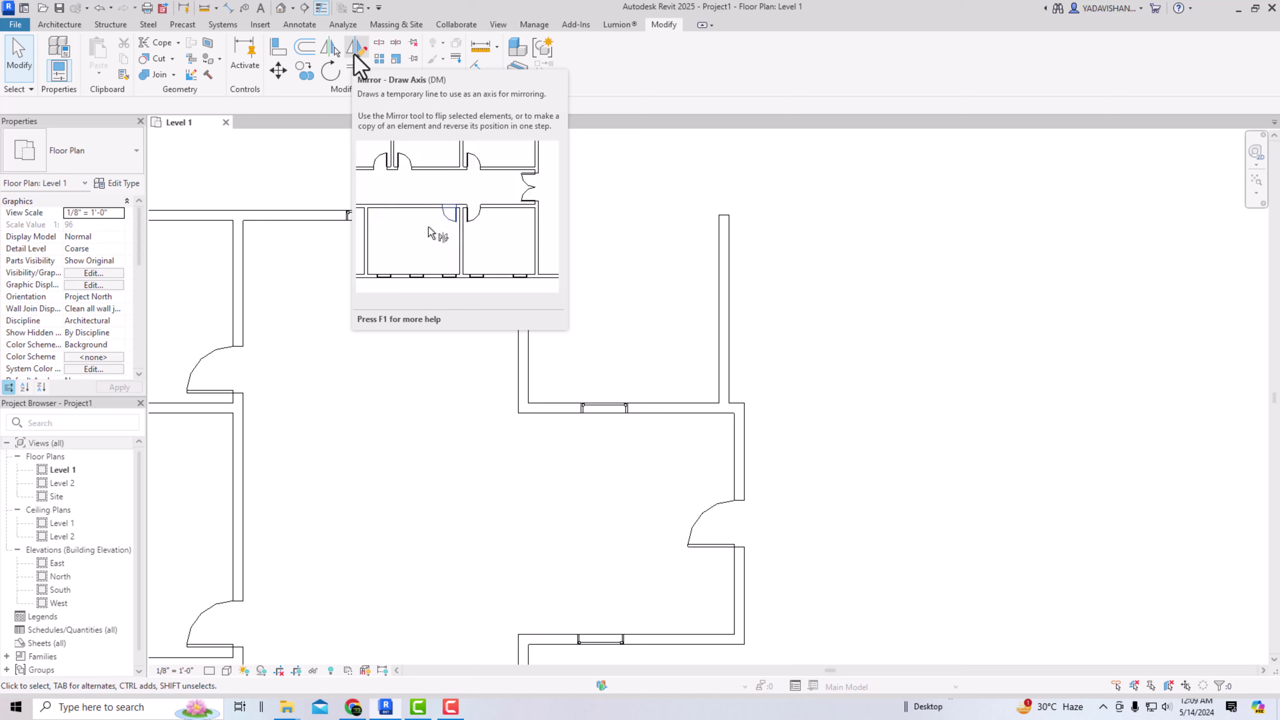
# Mirror the east wing's right-wall door across a horizontal axis, copying it above.
pyautogui.scroll(-2, 555, 358)
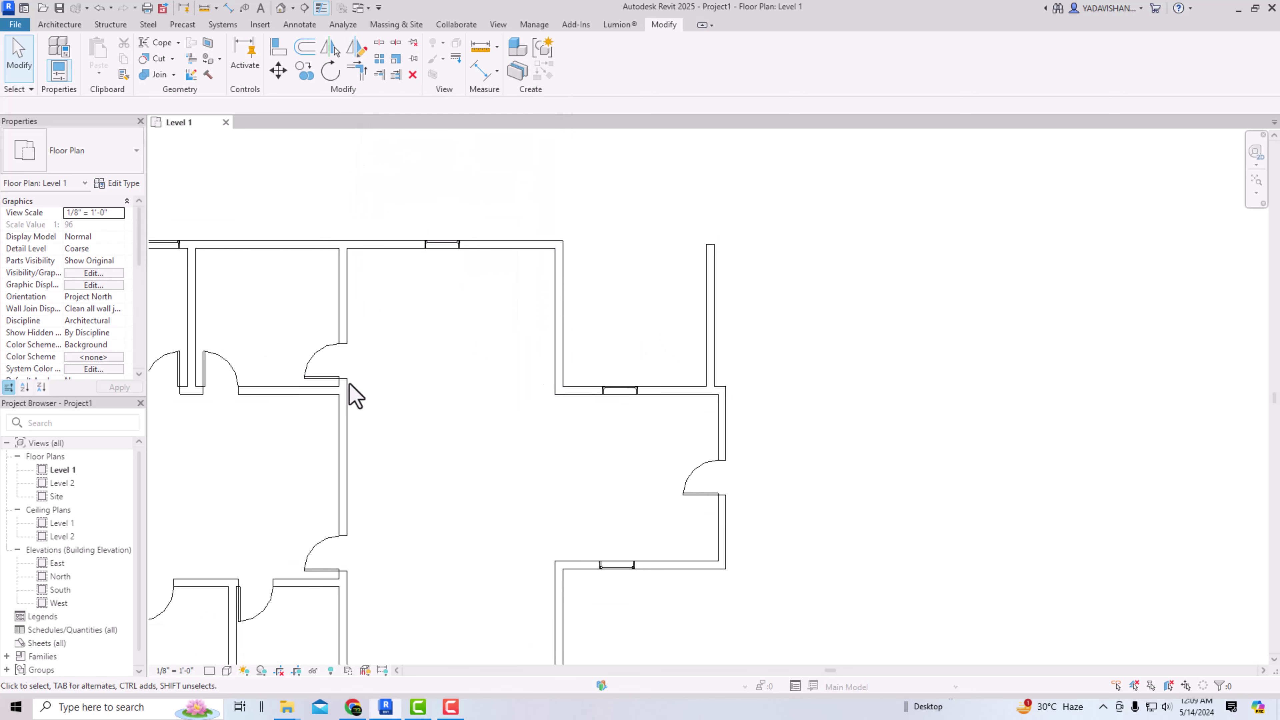
pyautogui.scroll(-2, 487, 347)
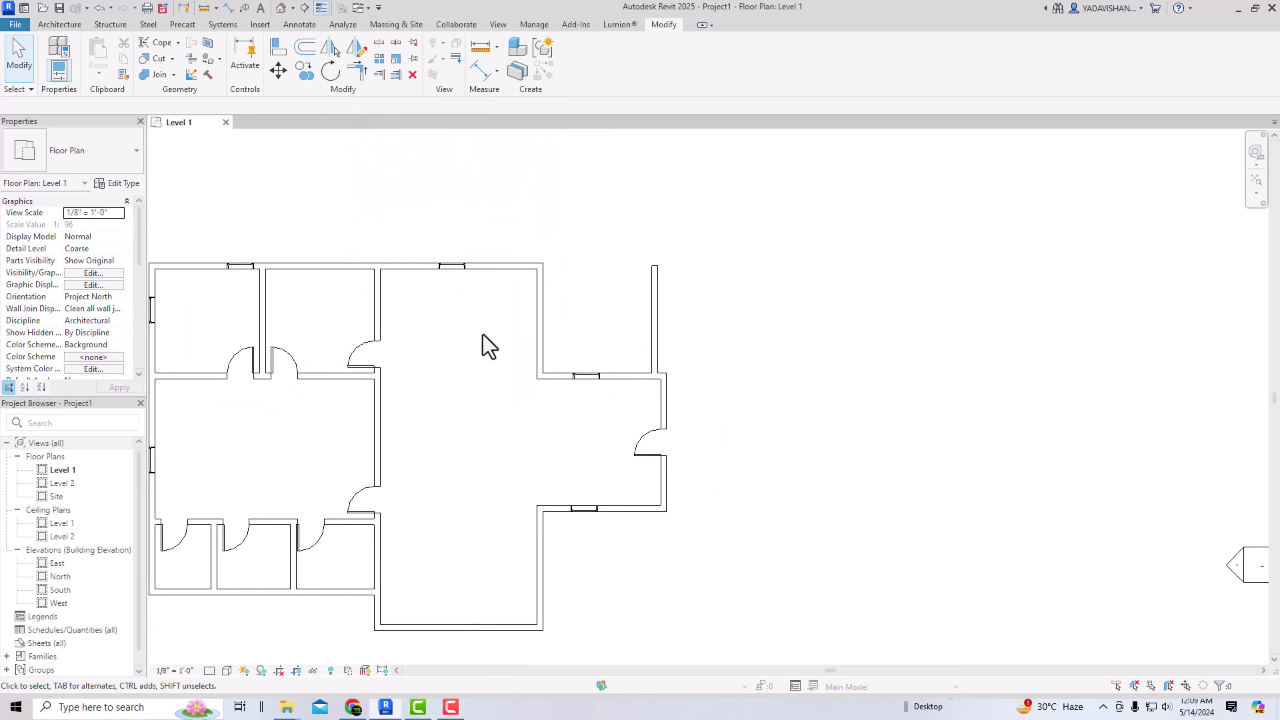
pyautogui.scroll(-1, 486, 345)
pyautogui.scroll(3, 633, 486)
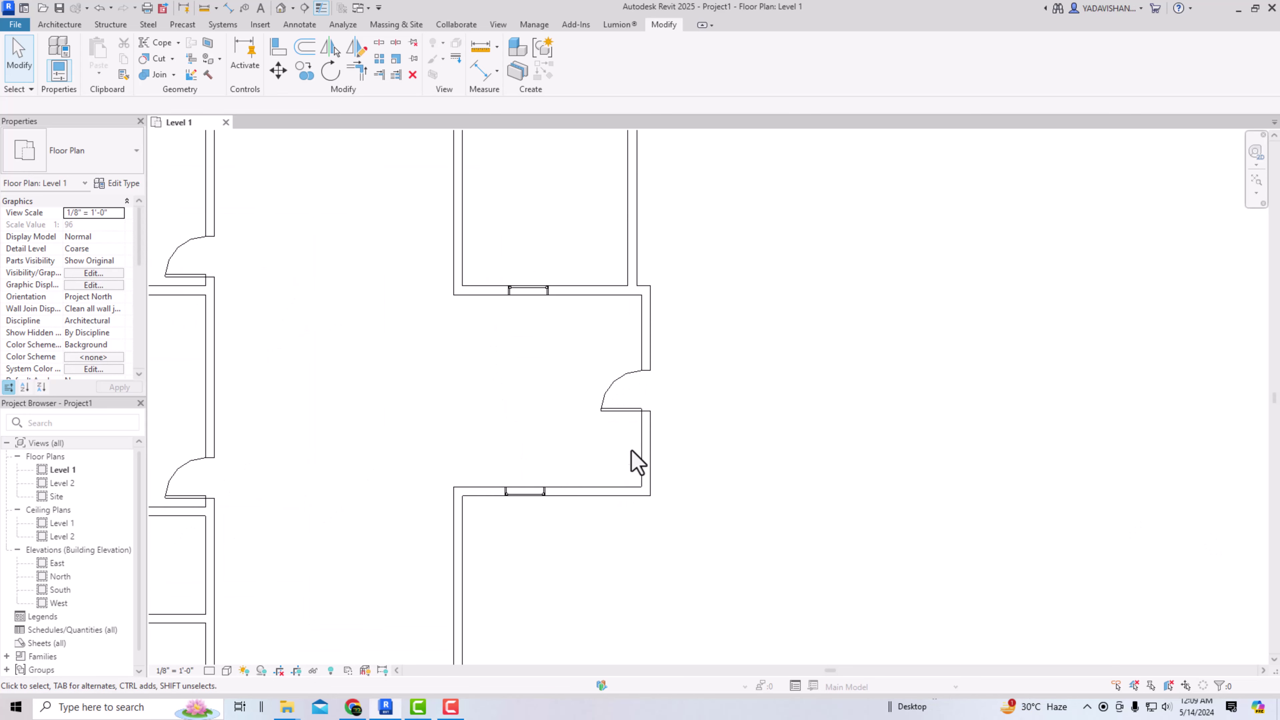
pyautogui.click(619, 408)
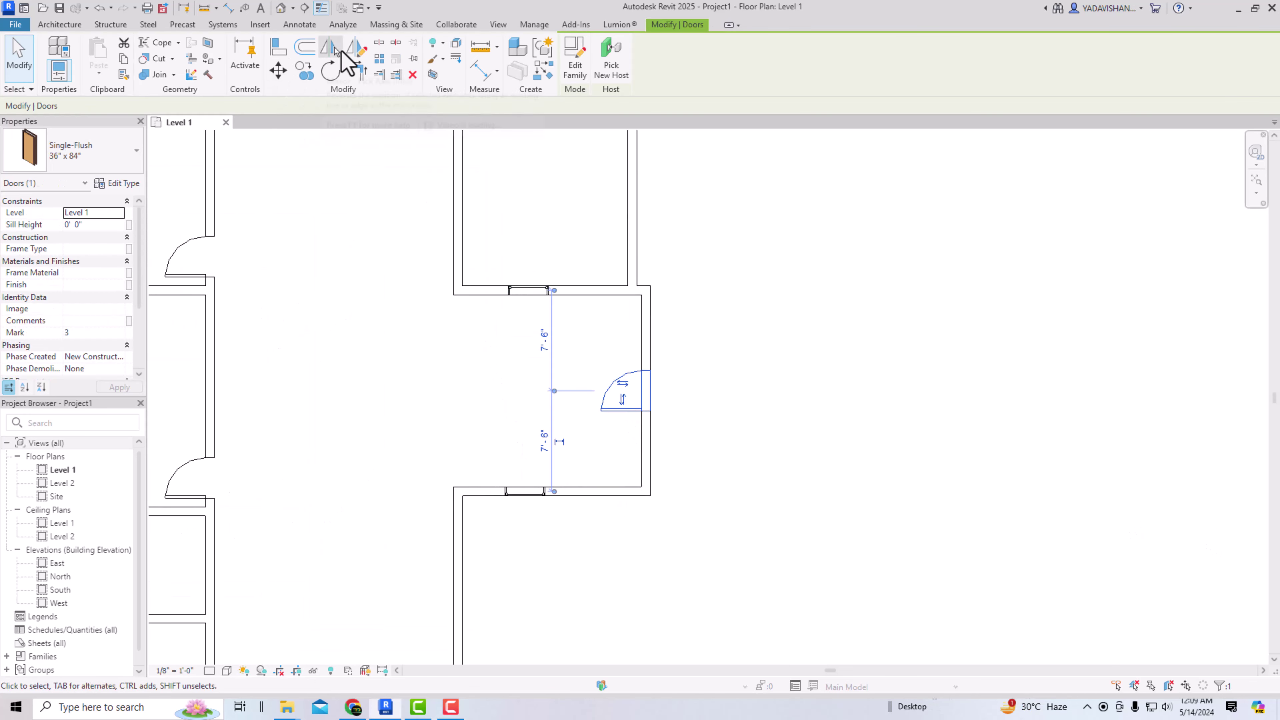
pyautogui.click(365, 51)
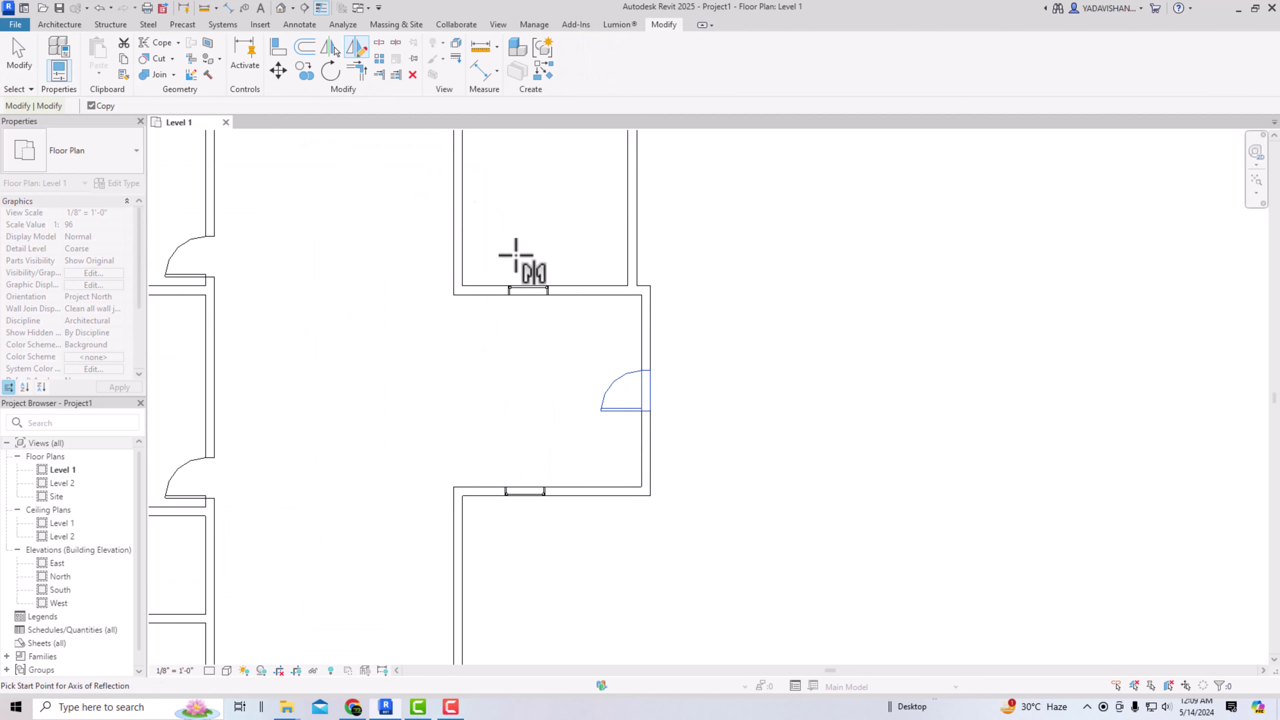
pyautogui.click(645, 346)
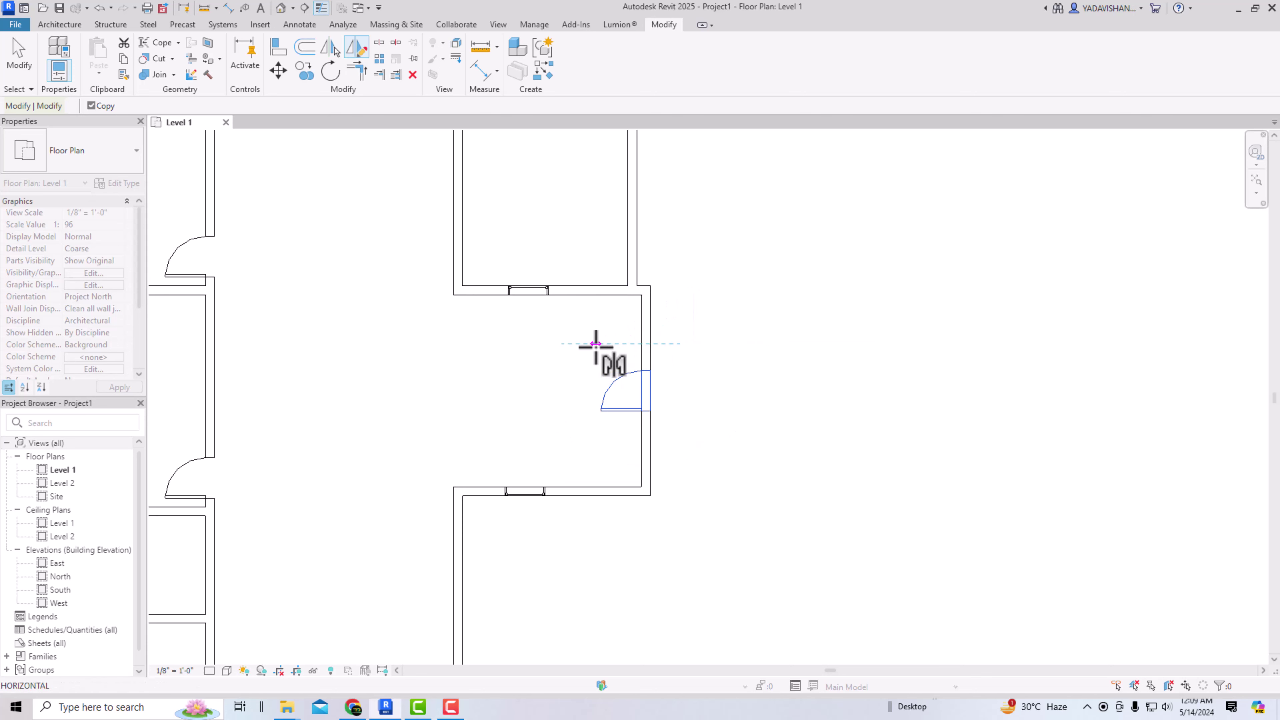
pyautogui.click(564, 344)
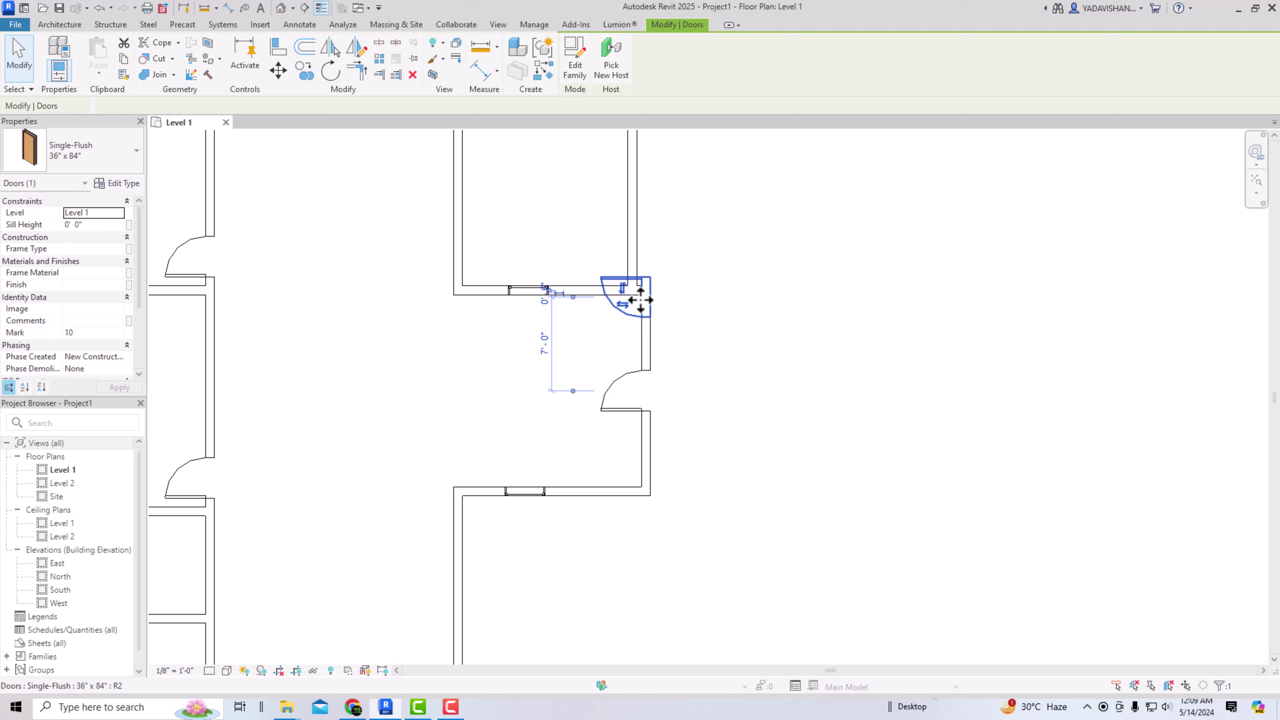
# Move the mirrored door down to sit 2'-6" above the original door.
pyautogui.press('Escape')
pyautogui.click(624, 314)
pyautogui.moveTo(631, 315); pyautogui.dragTo(631, 345)
pyautogui.press('Escape')
pyautogui.click(622, 342)
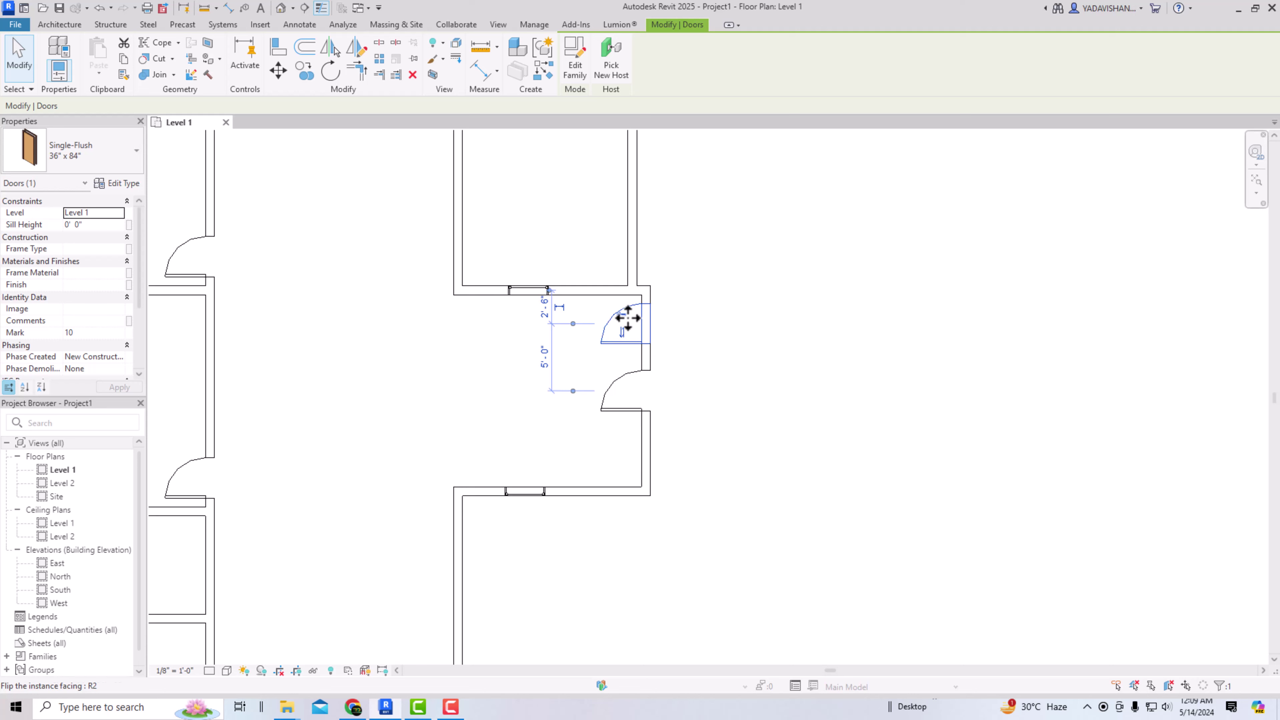
pyautogui.click(831, 298)
pyautogui.scroll(-3, 504, 467)
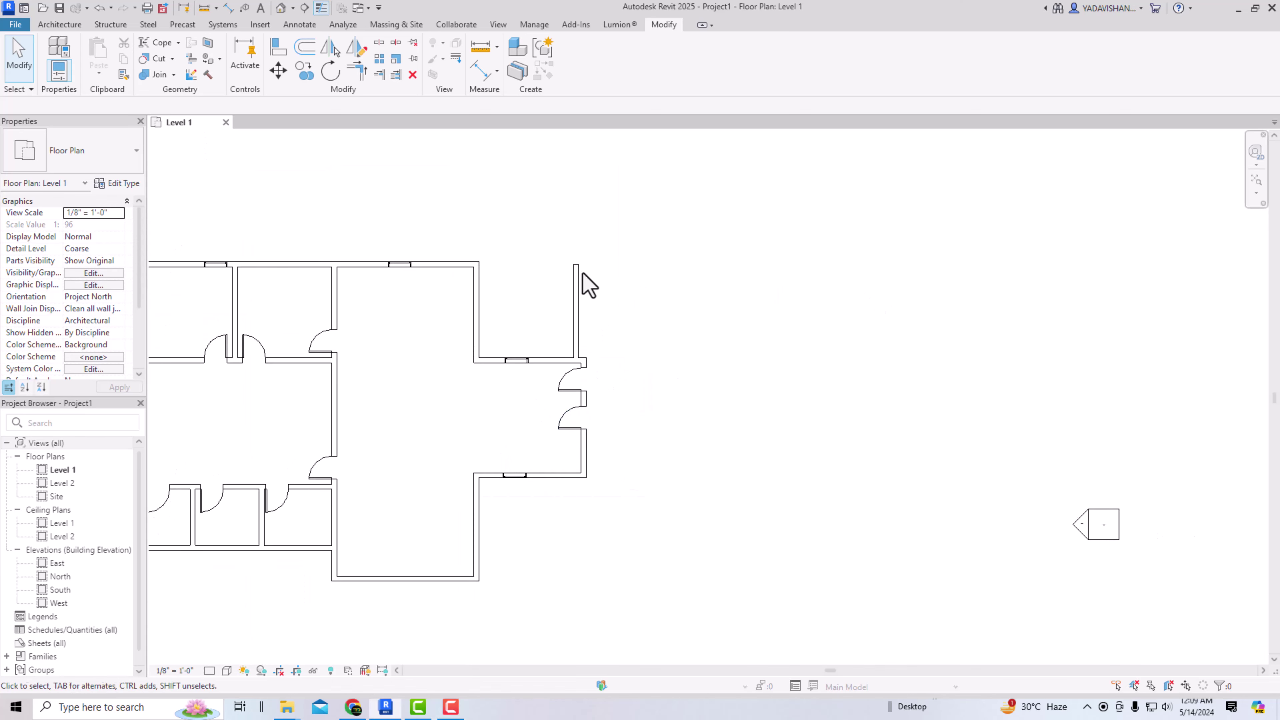
# Trim/extend the building's top wall to corner with the mirrored vertical wall.
pyautogui.click(576, 279)
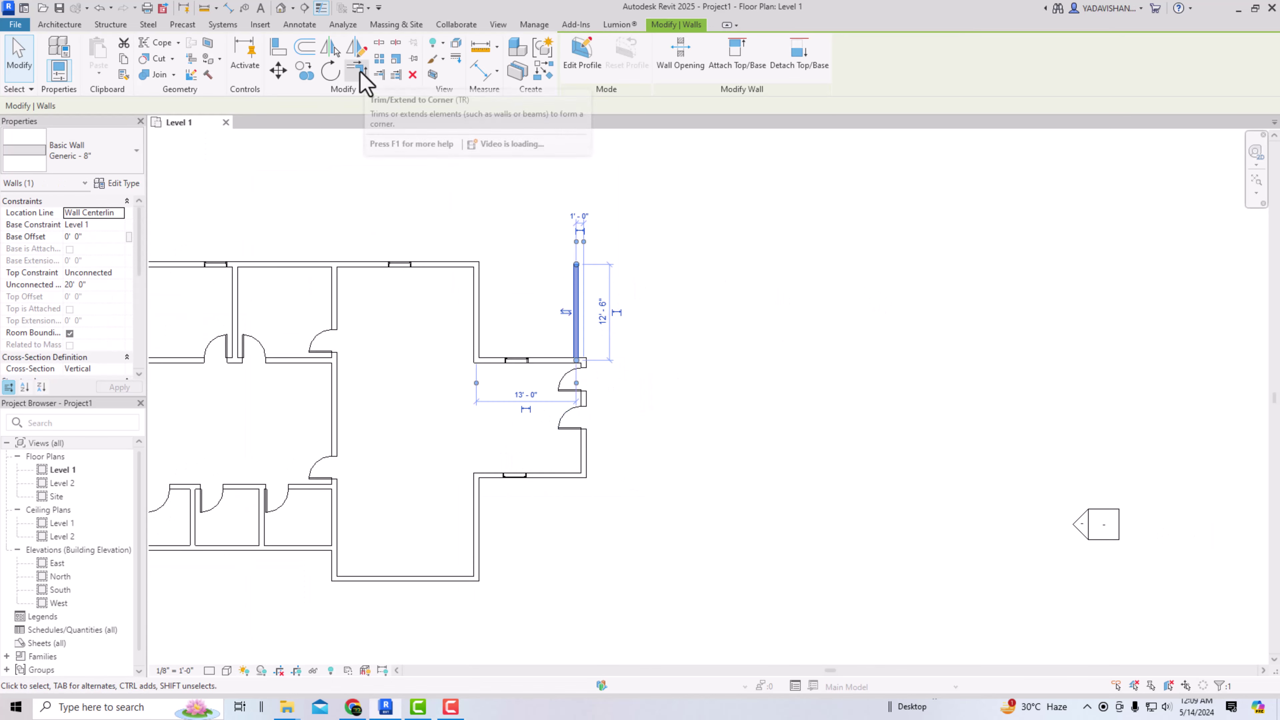
pyautogui.click(360, 71)
pyautogui.click(461, 265)
pyautogui.click(577, 284)
pyautogui.press('Escape')
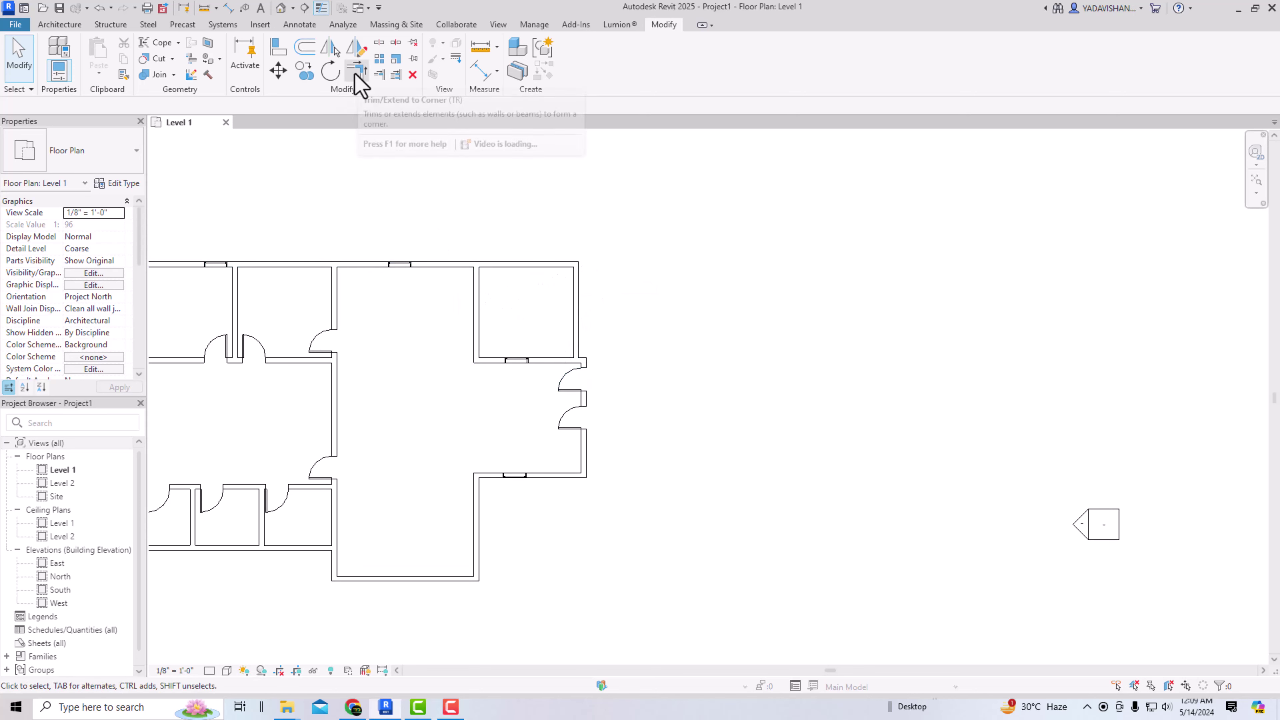
# Place a door in the new upper-right room's lower wall, opening onto the east wing.
pyautogui.click(59, 24)
pyautogui.click(87, 45)
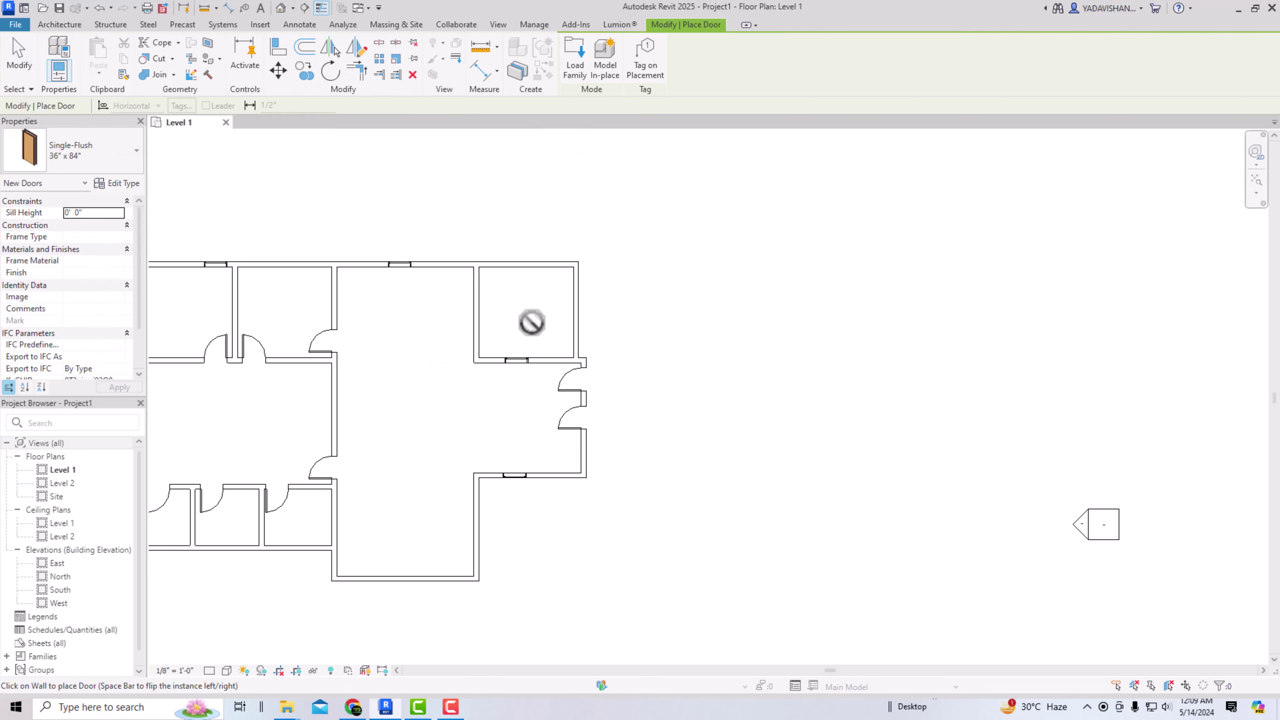
pyautogui.click(484, 342)
pyautogui.press('Escape')
pyautogui.press('Escape')
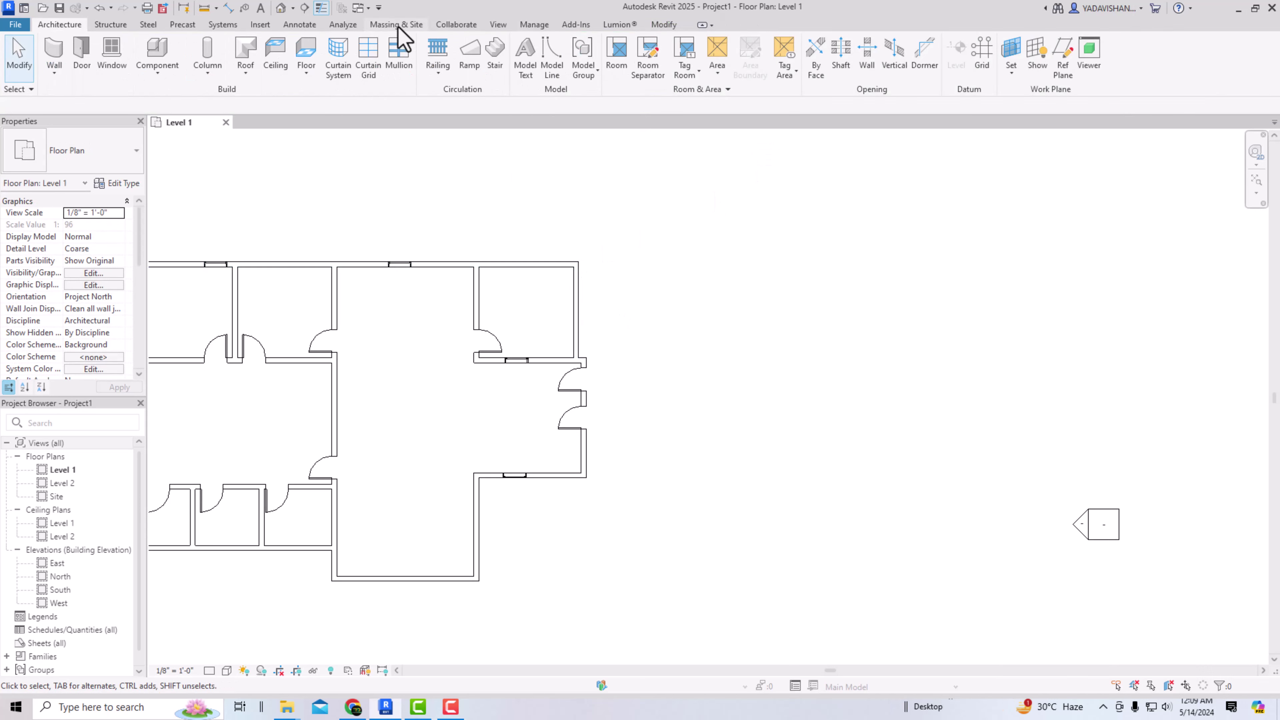
pyautogui.click(663, 24)
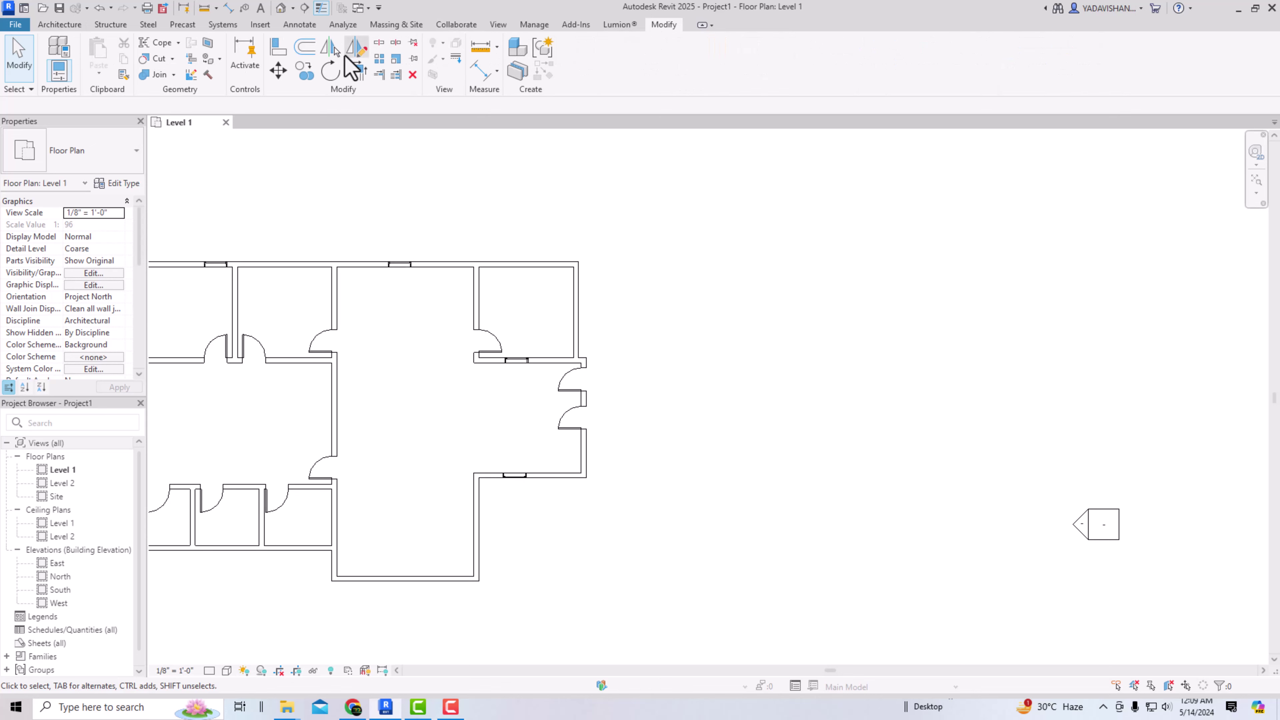
# Split the central room's left wall at a point between its doors.
pyautogui.click(380, 44)
pyautogui.scroll(3, 312, 362)
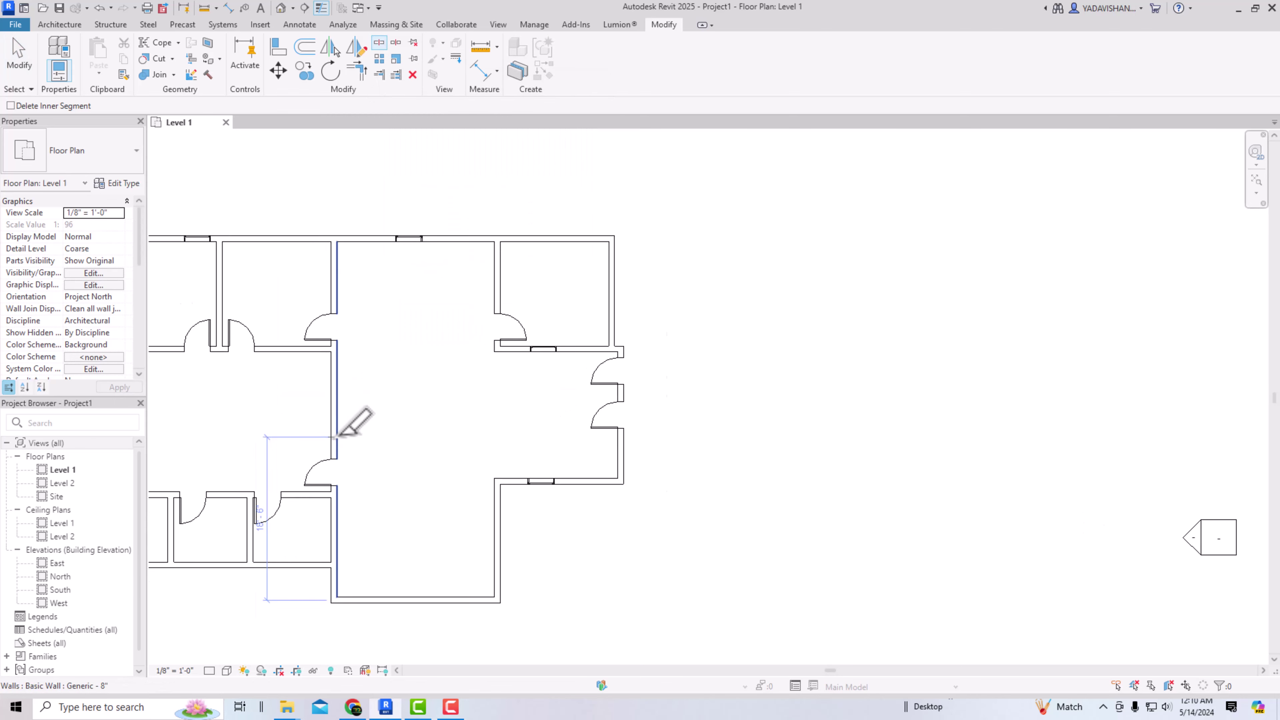
pyautogui.click(335, 363)
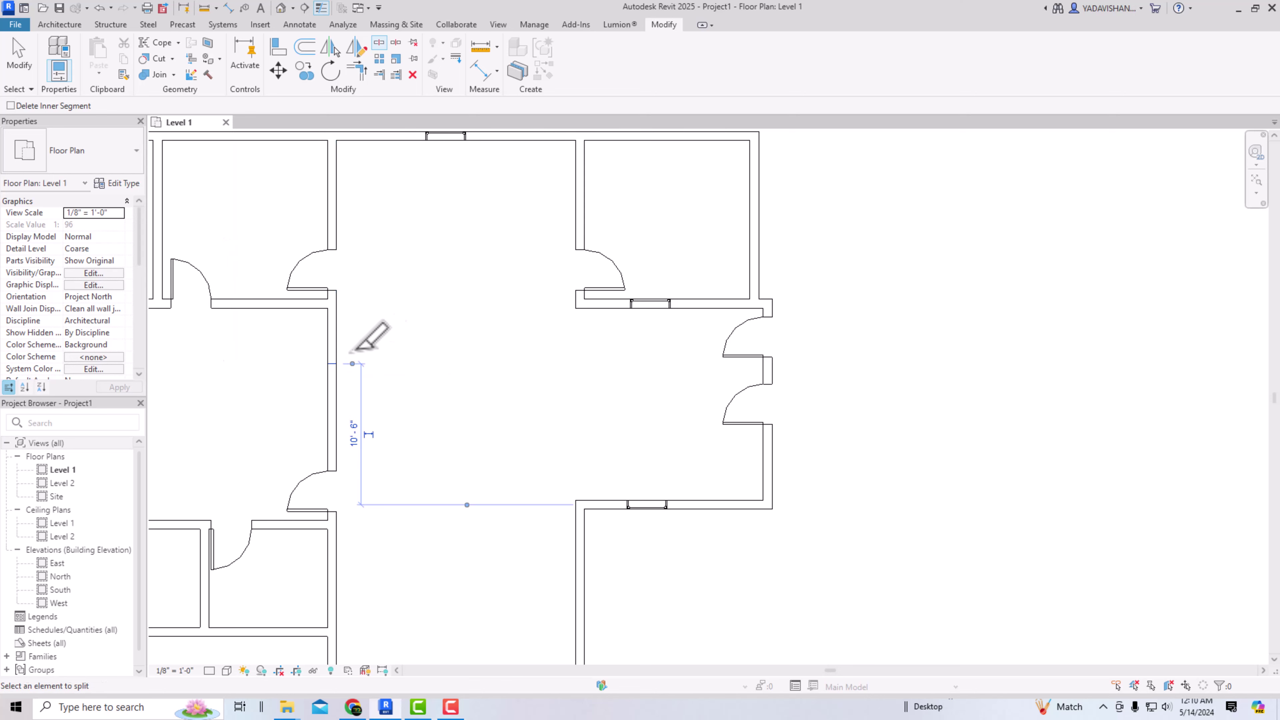
pyautogui.press('Escape')
# Change the lower split wall piece to Interior - 3 1/8" Partition (1-hr).
pyautogui.click(338, 398)
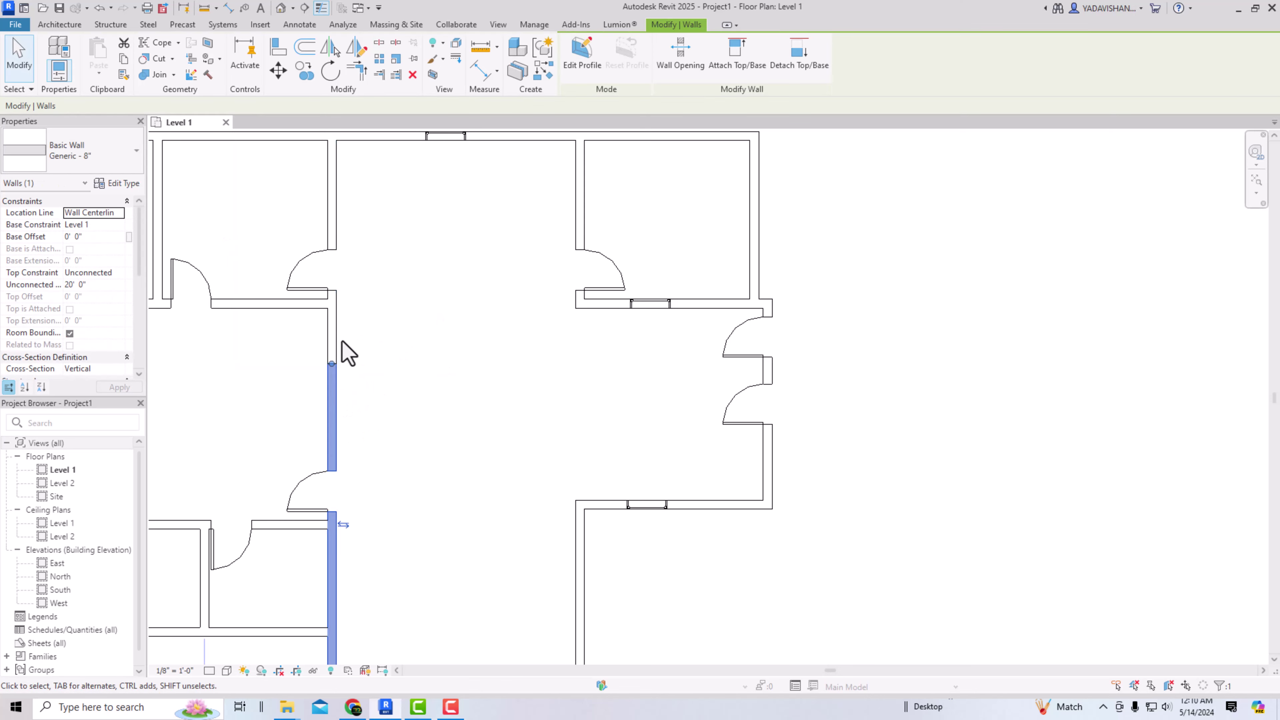
pyautogui.click(334, 349)
pyautogui.click(443, 322)
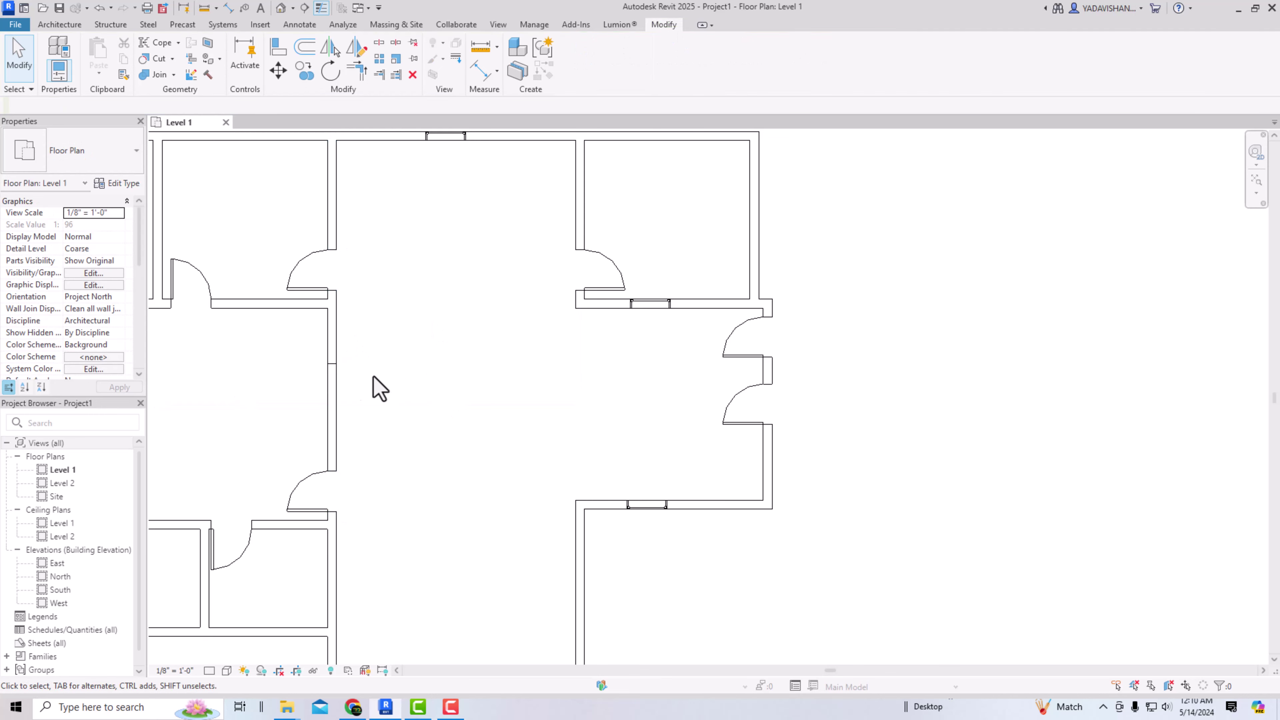
pyautogui.click(336, 395)
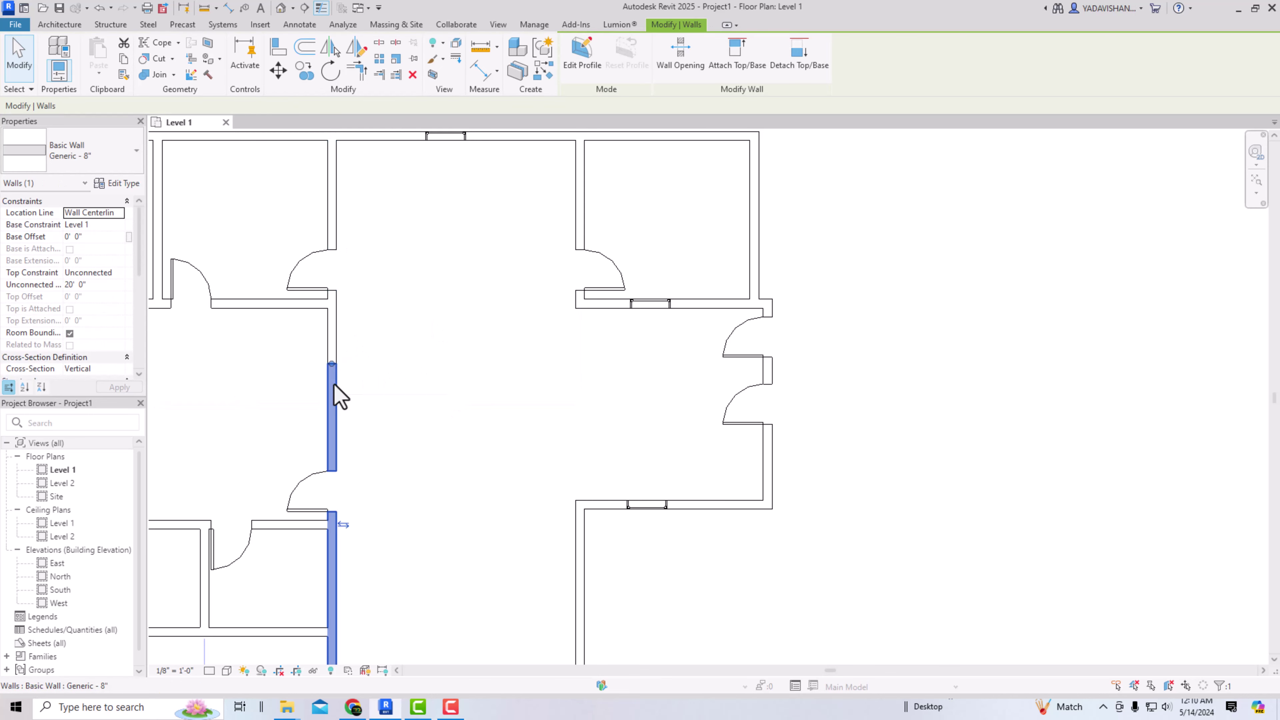
pyautogui.click(355, 406)
pyautogui.click(337, 401)
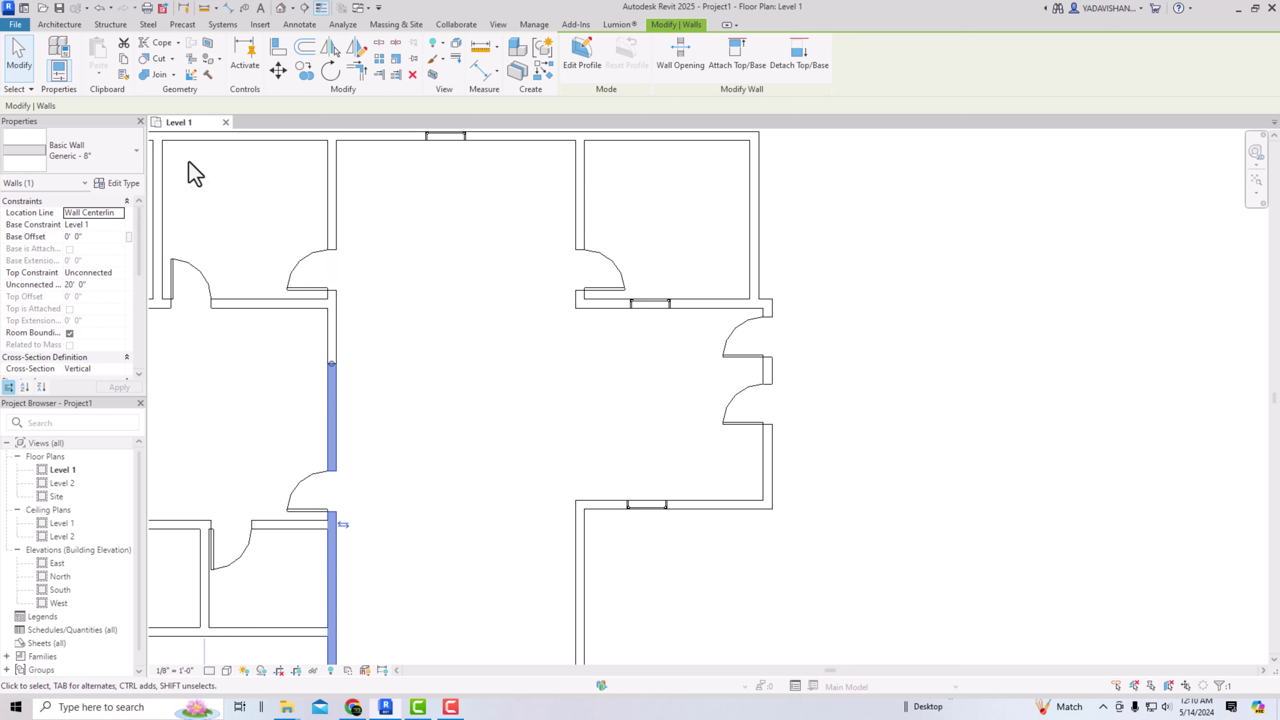
pyautogui.click(119, 162)
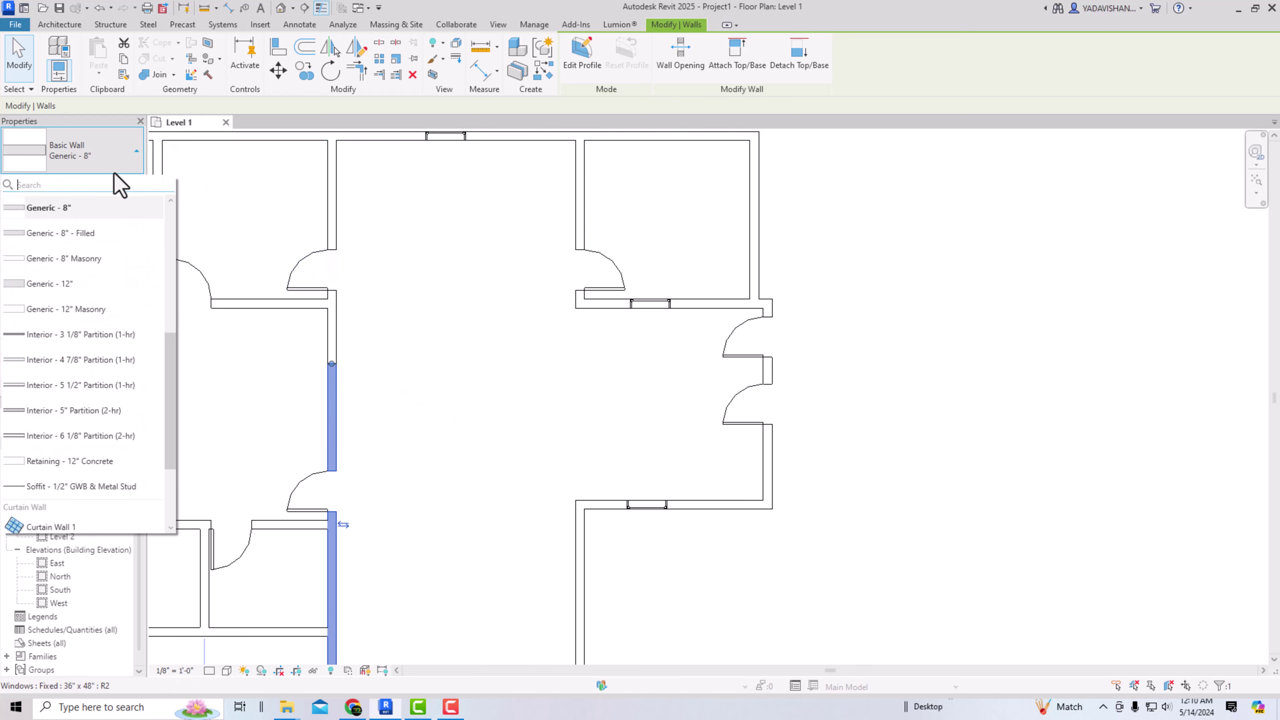
pyautogui.click(93, 334)
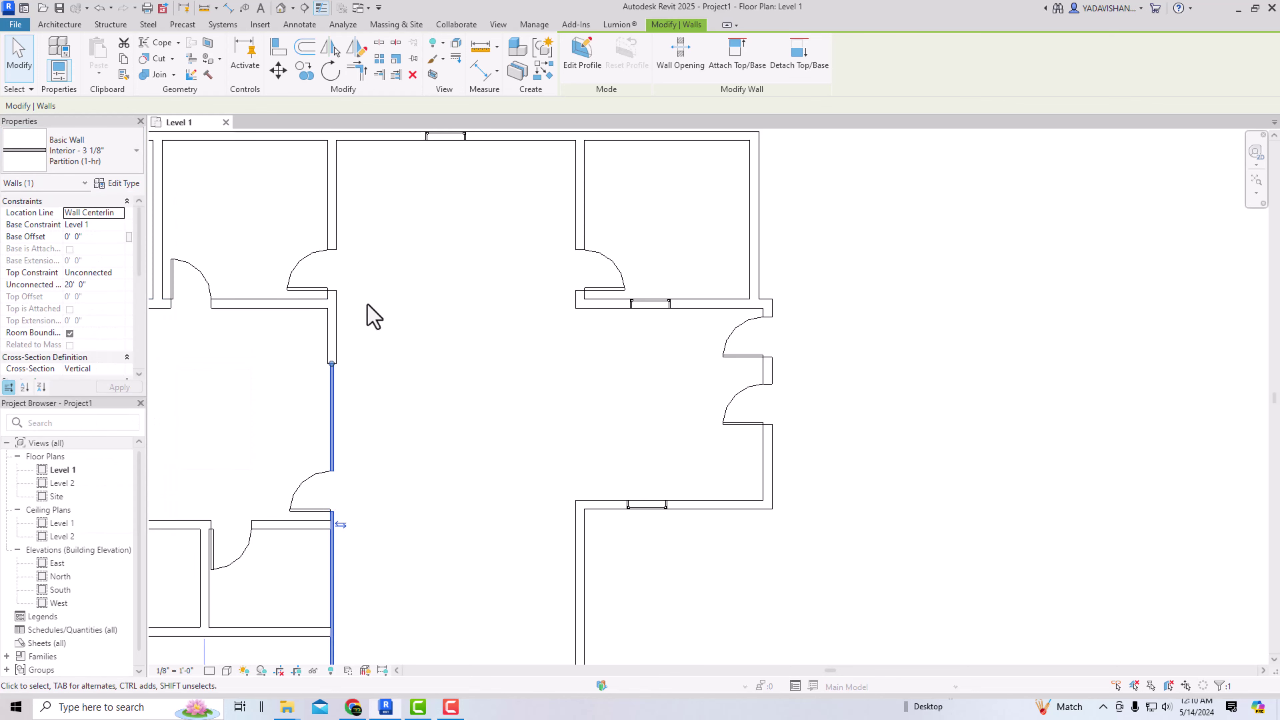
pyautogui.click(396, 304)
pyautogui.scroll(-1, 396, 304)
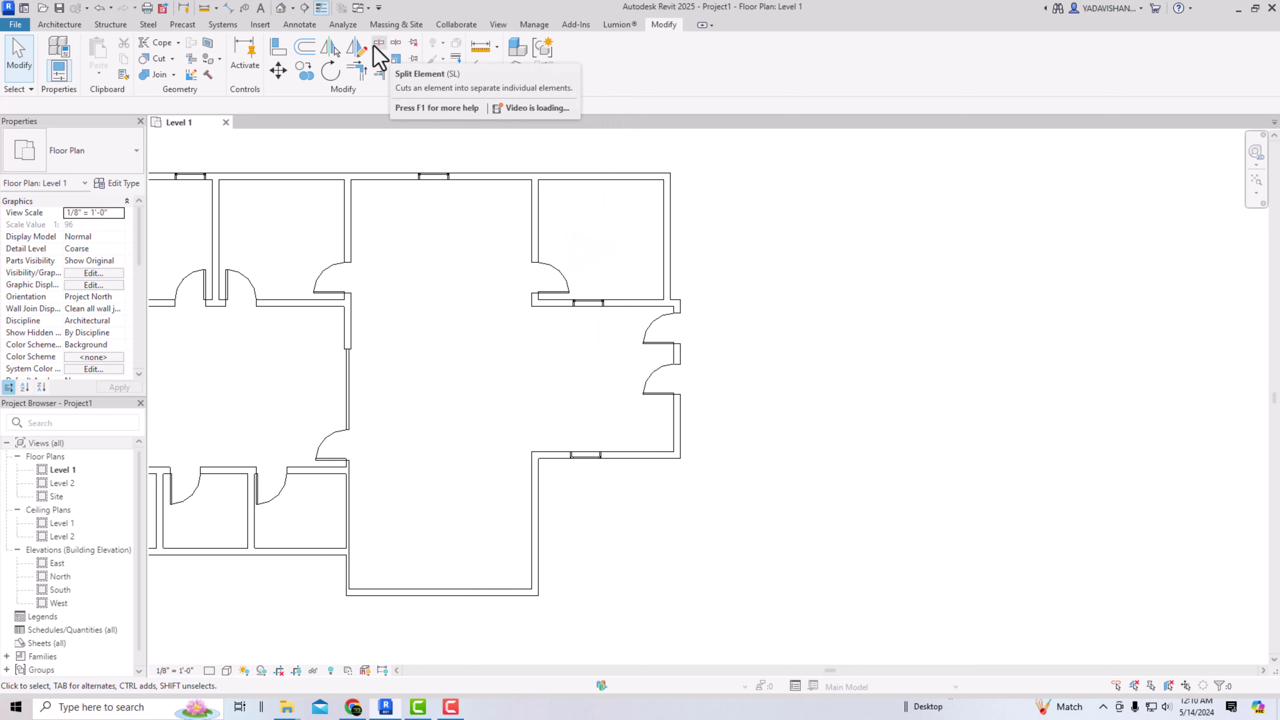
# Make a first Split with Gap on the lower-right vertical wall.
pyautogui.click(397, 43)
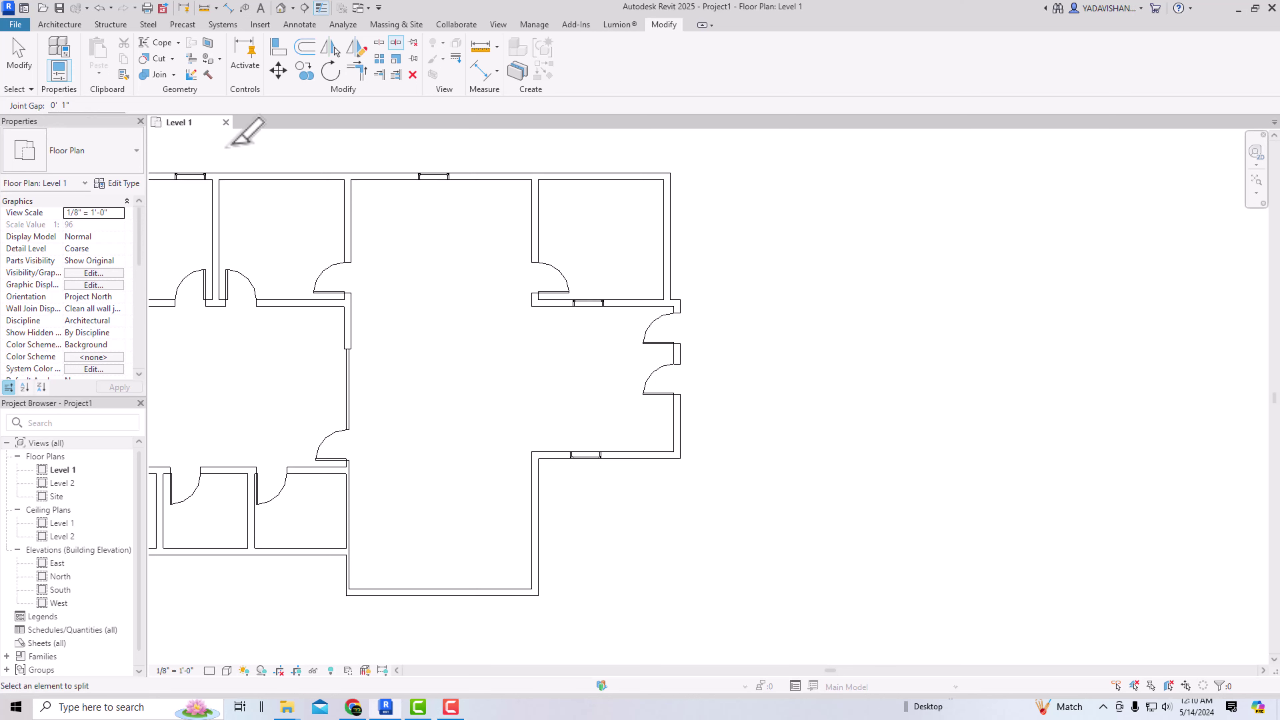
pyautogui.click(531, 502)
pyautogui.press('Escape')
pyautogui.scroll(6, 542, 522)
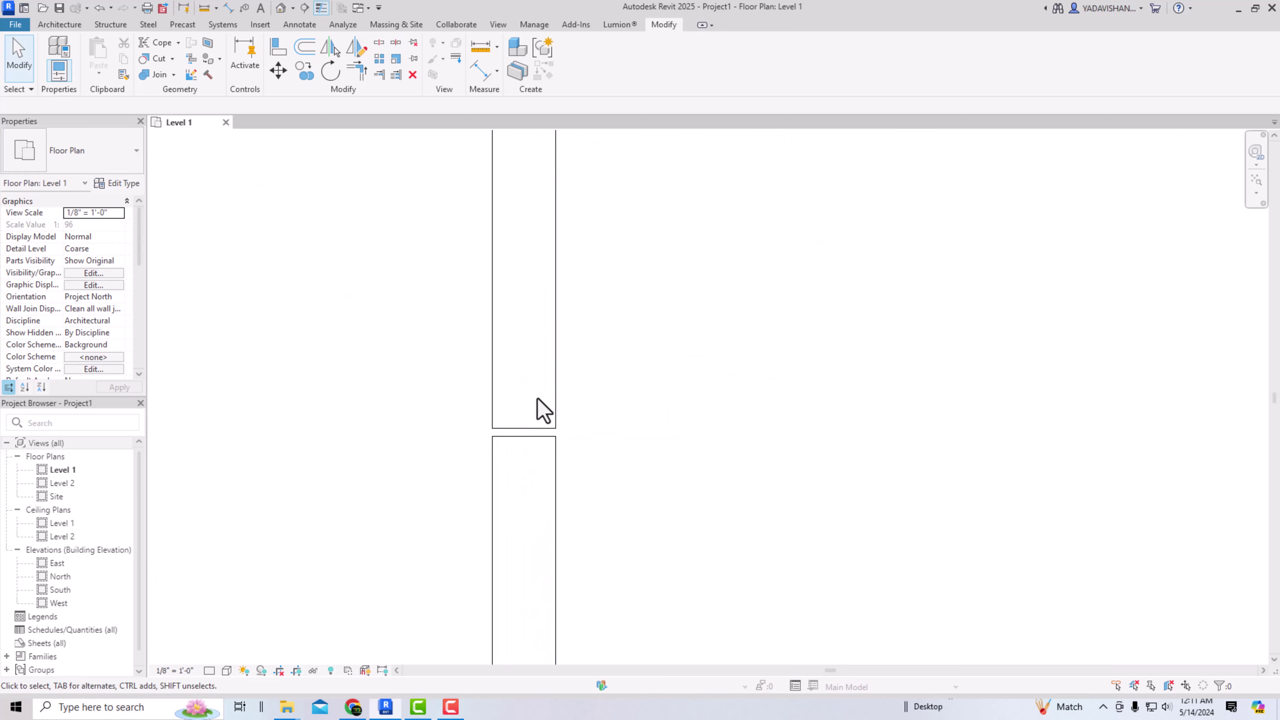
pyautogui.scroll(-3, 489, 395)
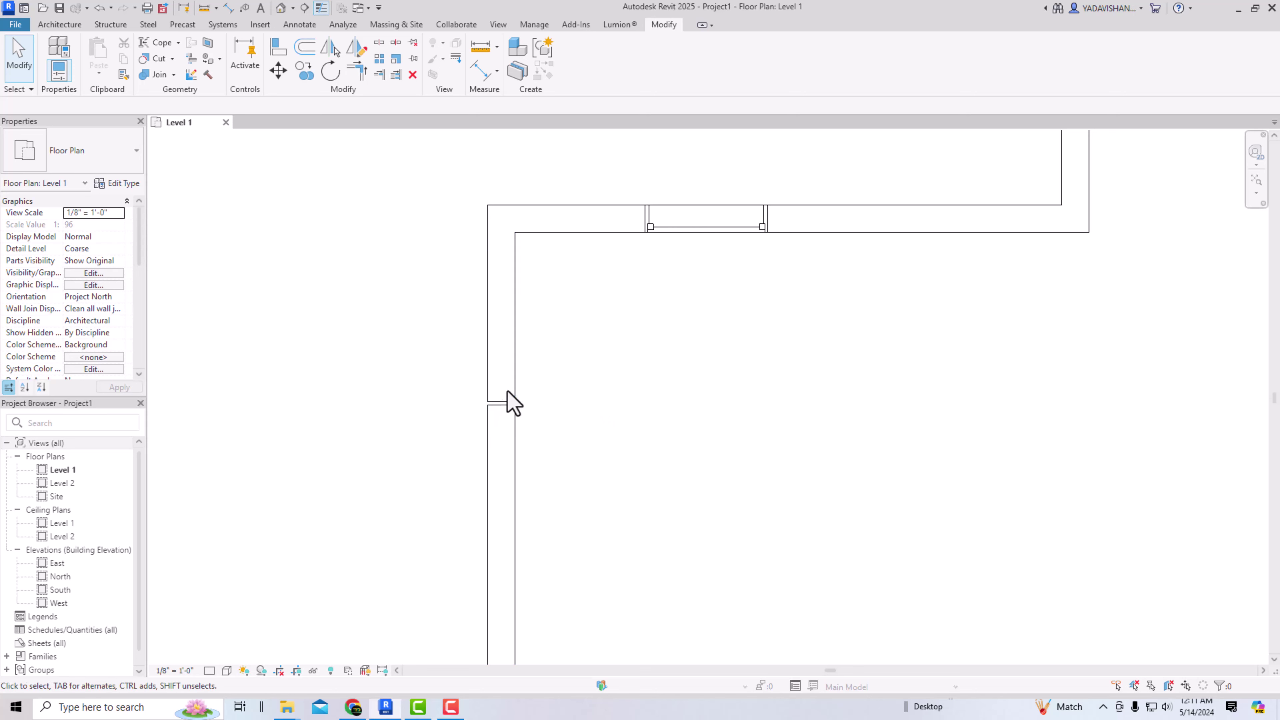
pyautogui.scroll(-5, 507, 391)
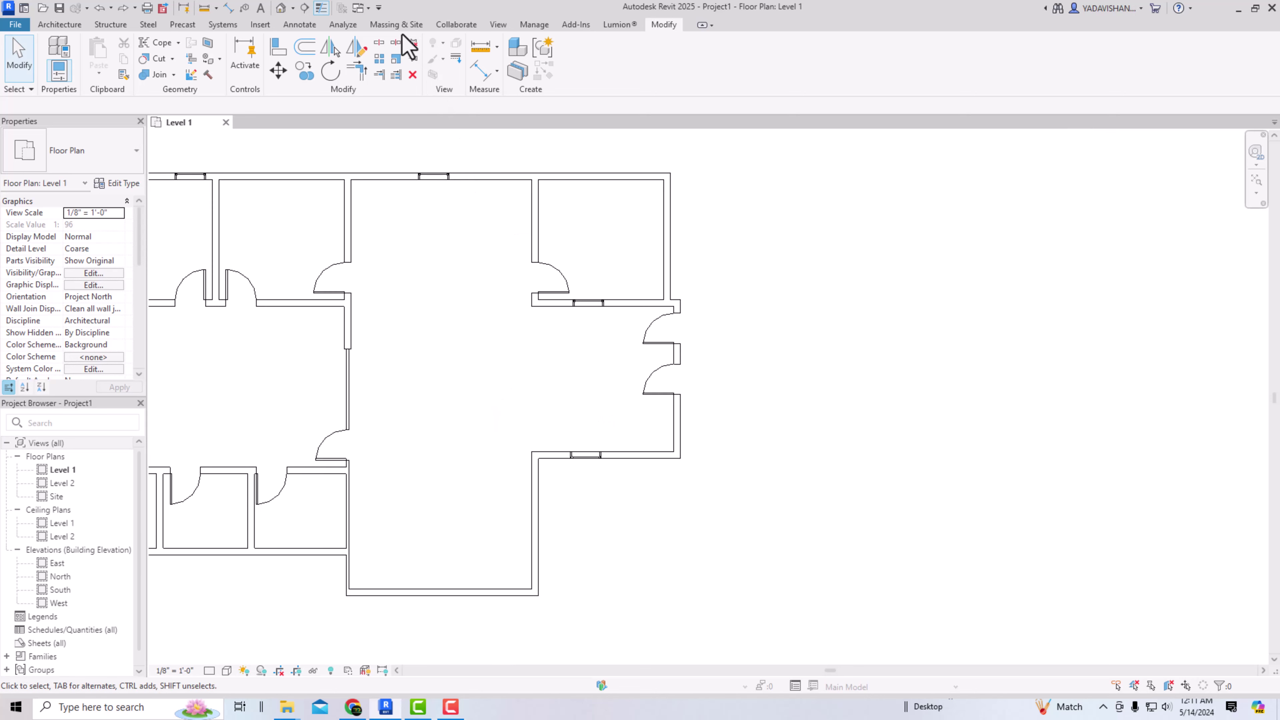
# Set the Joint Gap to 1' 0" and split the lower-right vertical wall.
pyautogui.click(396, 43)
pyautogui.moveTo(73, 106); pyautogui.dragTo(21, 107)
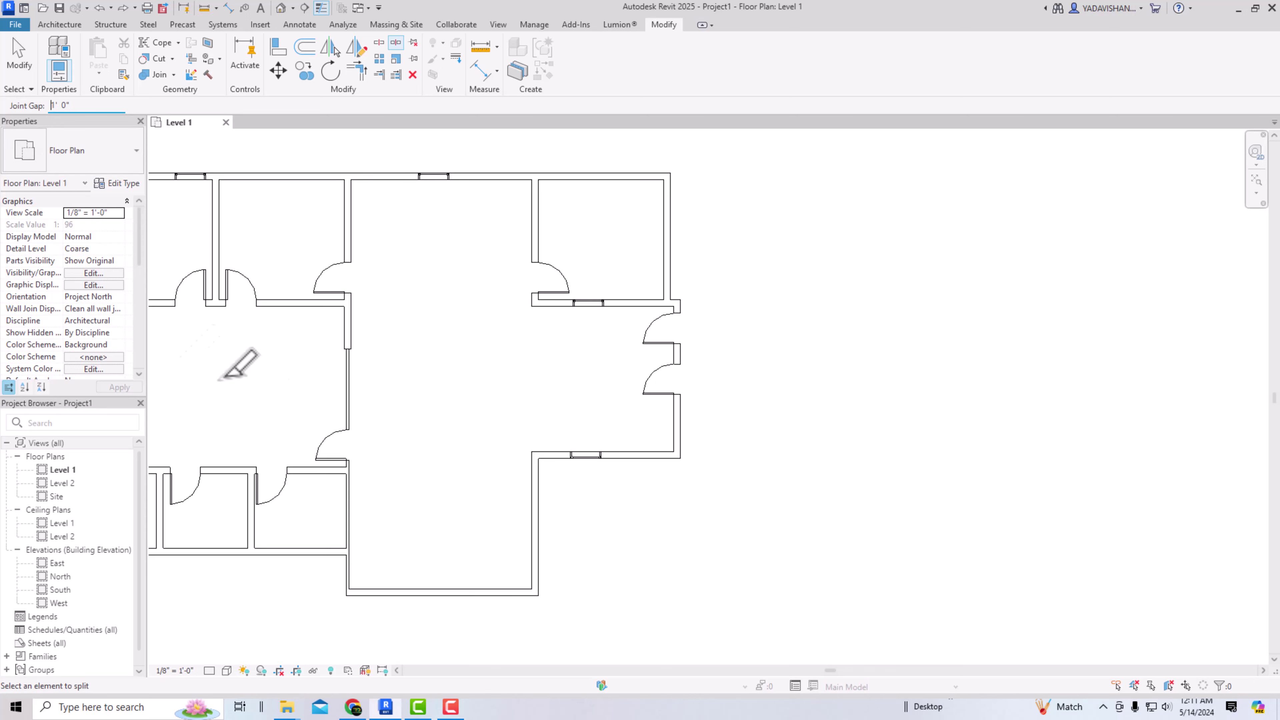
pyautogui.click(533, 505)
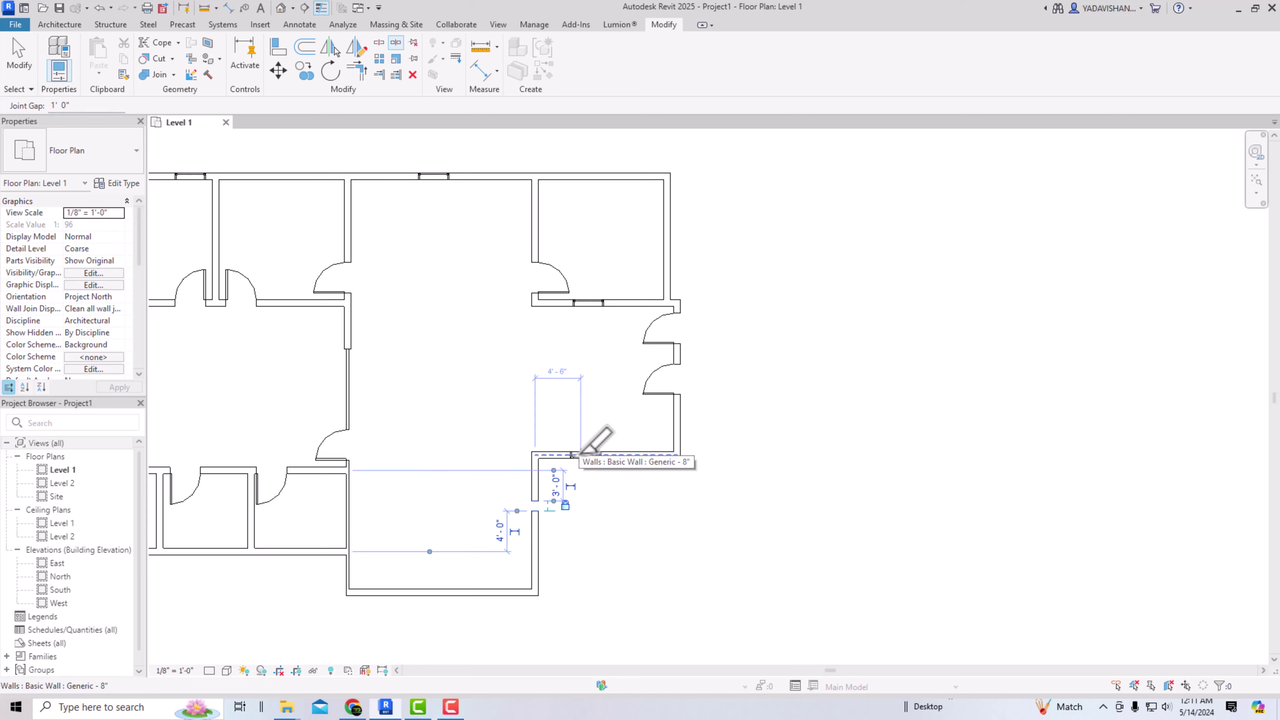
pyautogui.scroll(2, 559, 510)
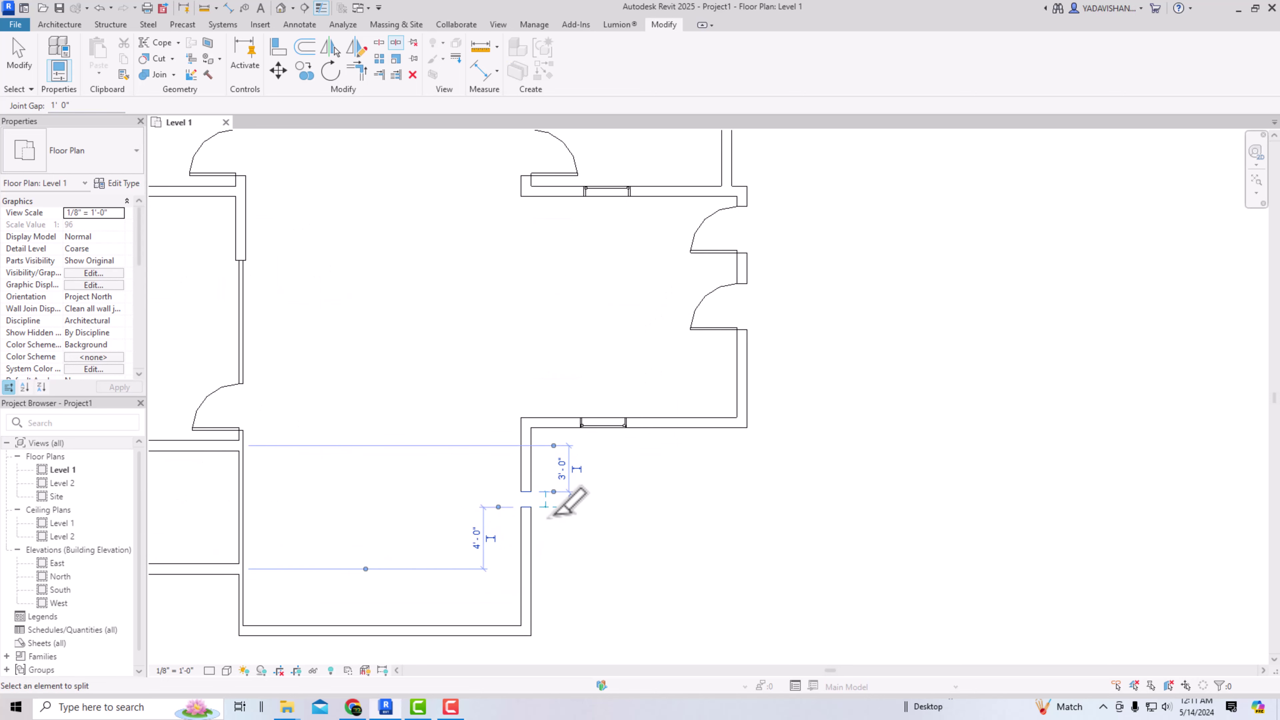
pyautogui.press('Escape')
pyautogui.scroll(-4, 500, 521)
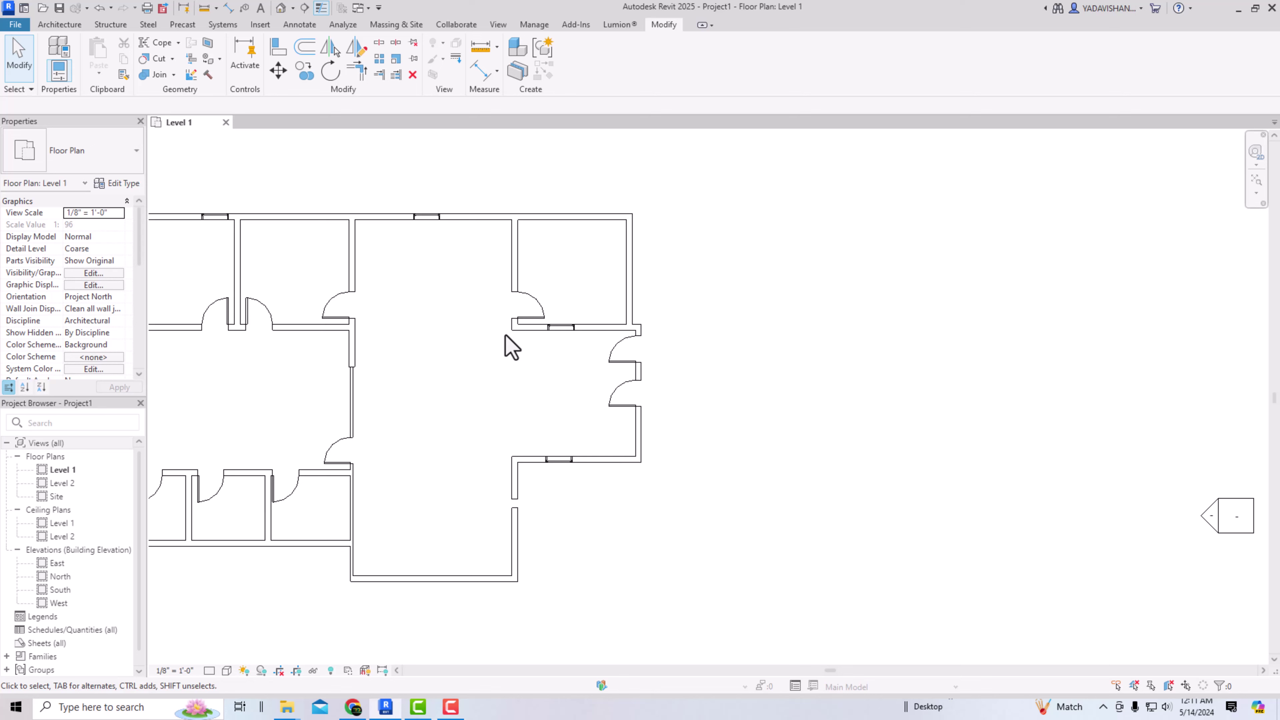
# Select only the wall between the central room and the top-right room, excluding its door.
pyautogui.click(512, 327)
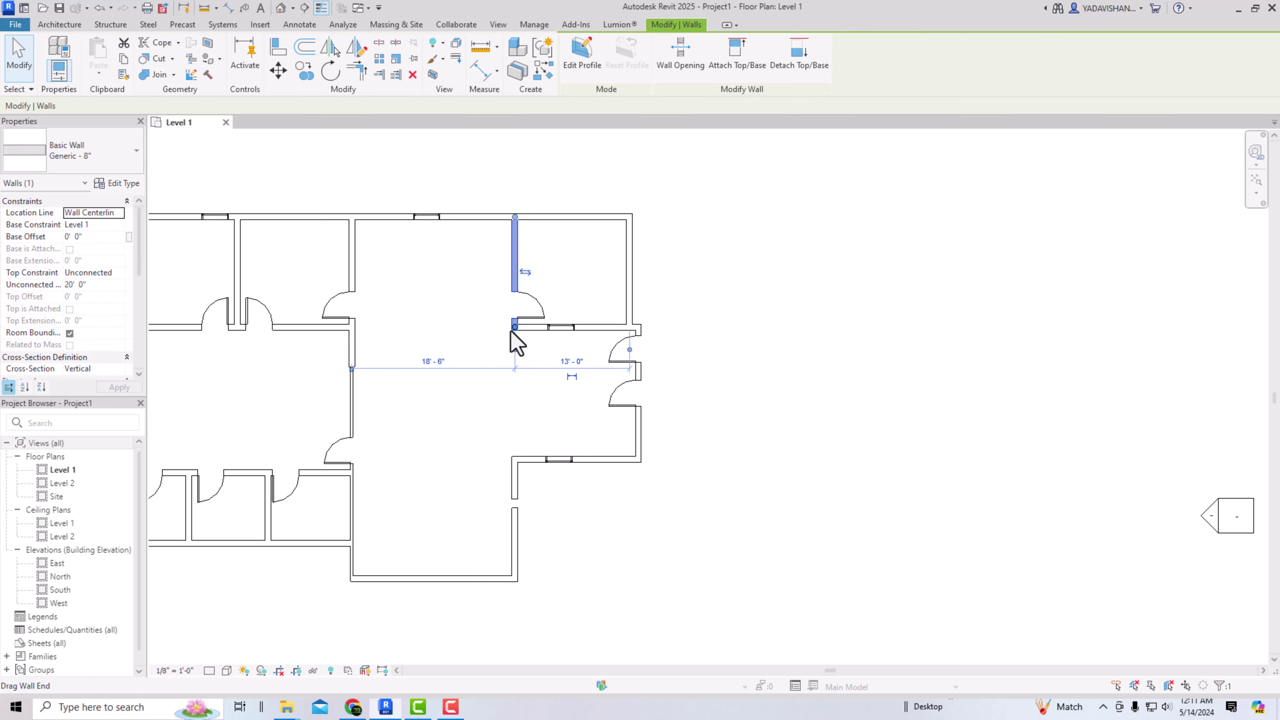
pyautogui.keyDown('ctrl'); pyautogui.click(537, 309); pyautogui.keyUp('ctrl')
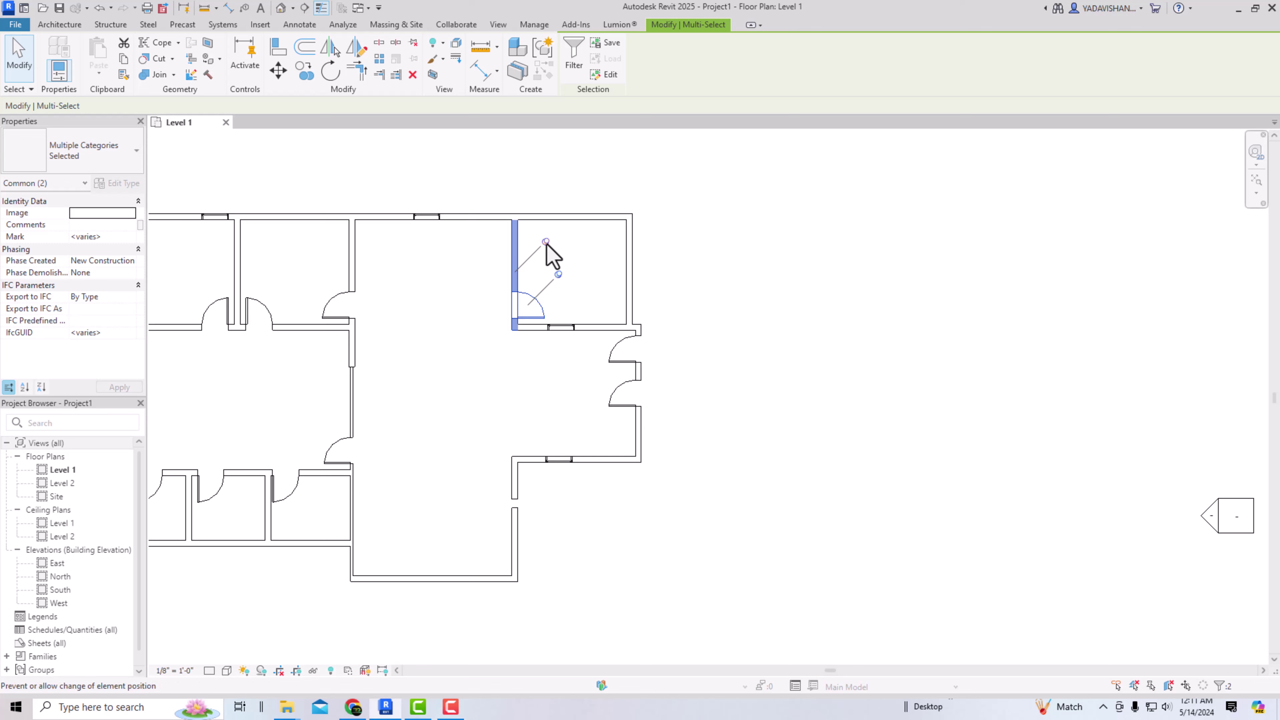
pyautogui.click(729, 274)
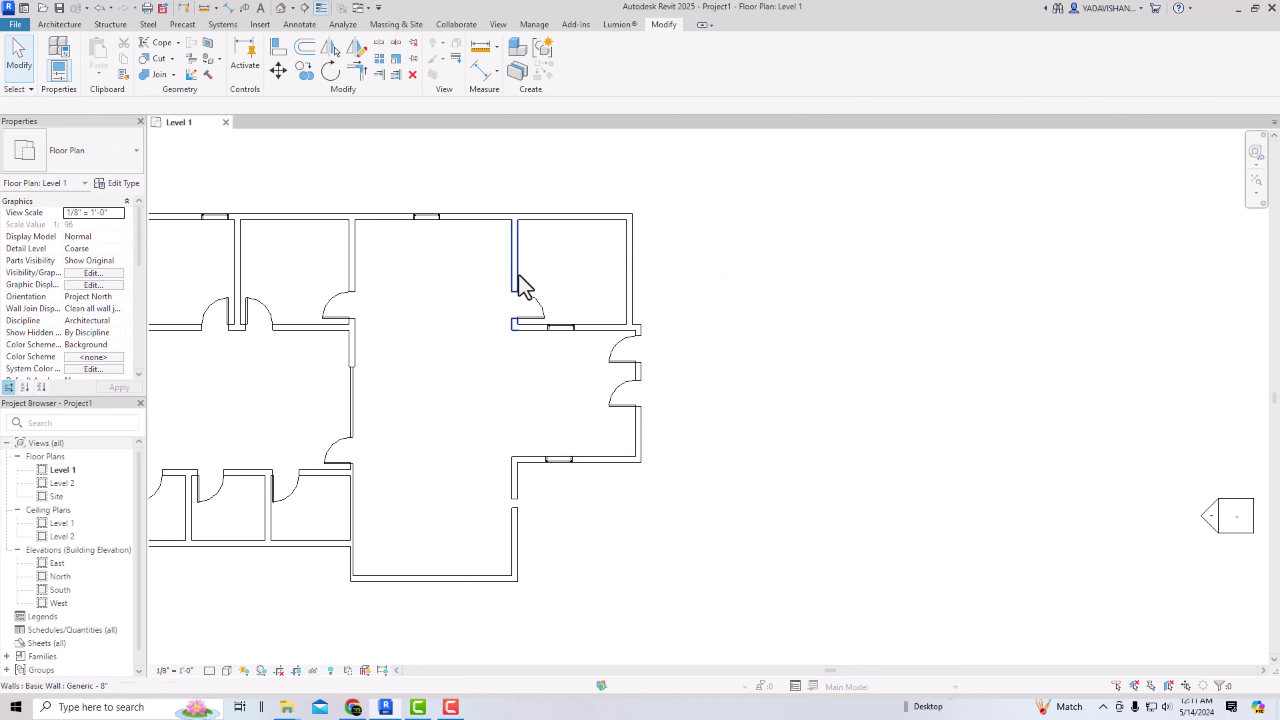
pyautogui.click(520, 266)
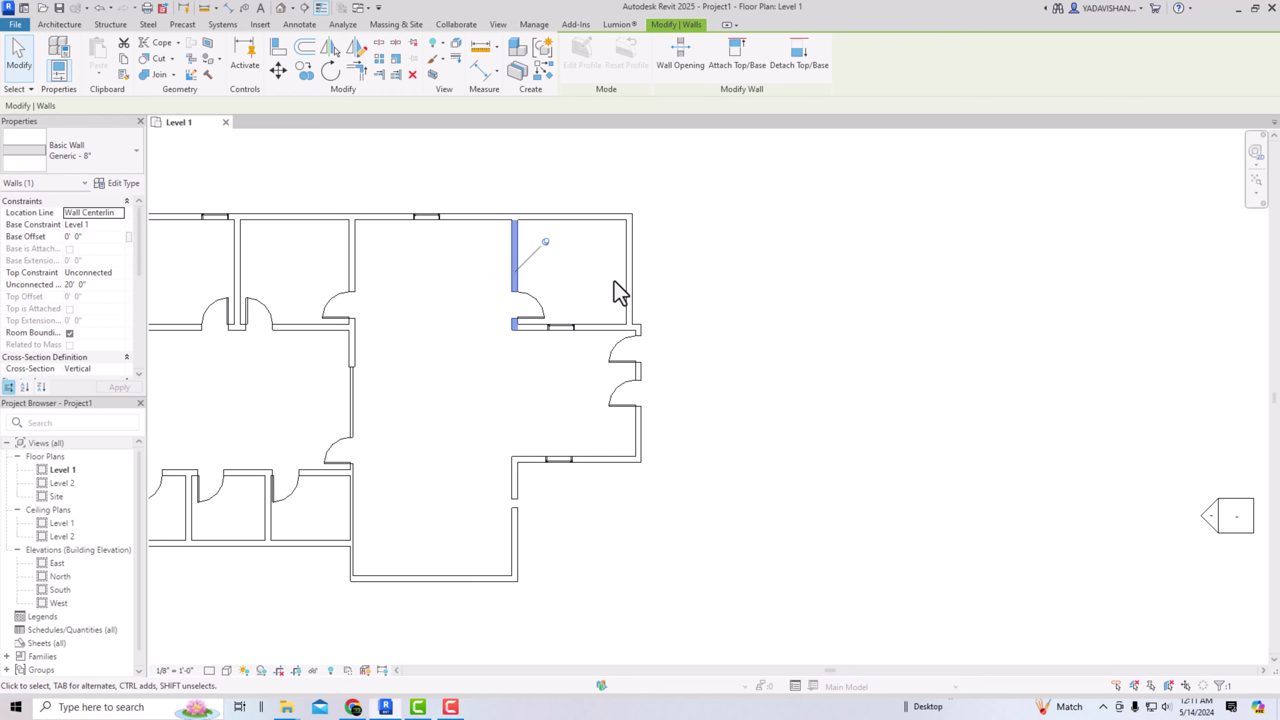
pyautogui.click(526, 302)
pyautogui.click(534, 277)
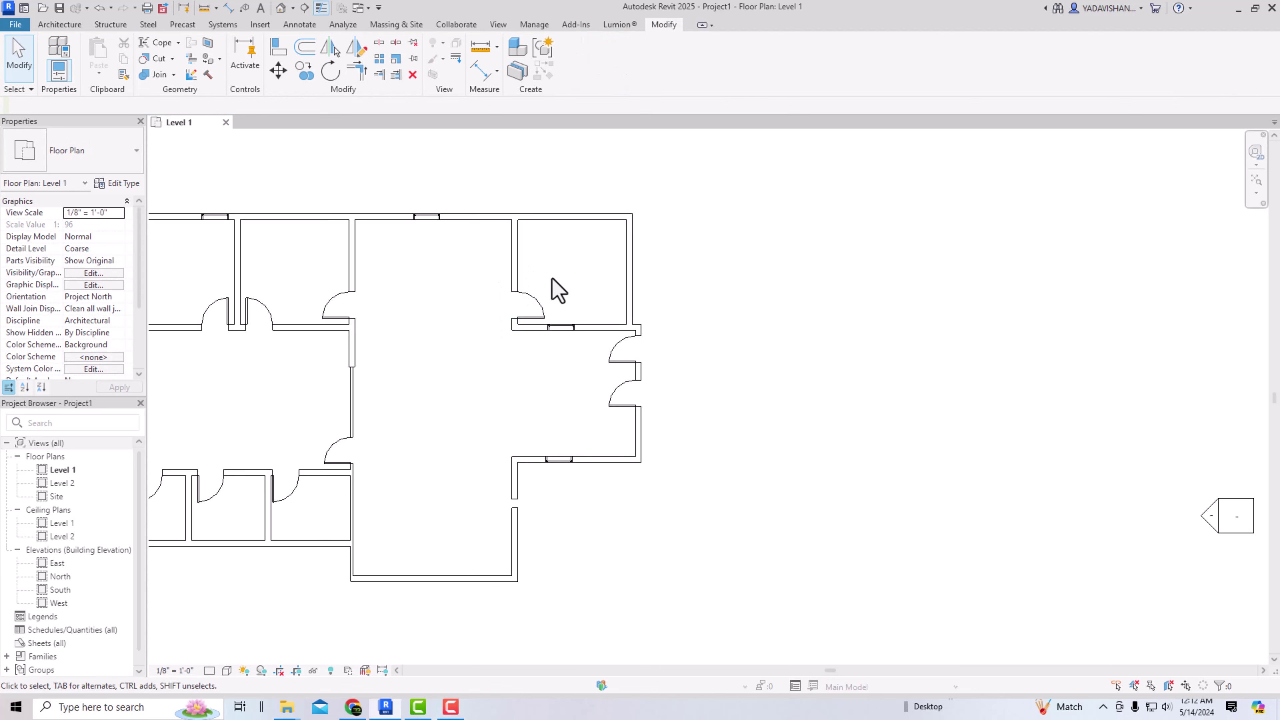
pyautogui.click(521, 273)
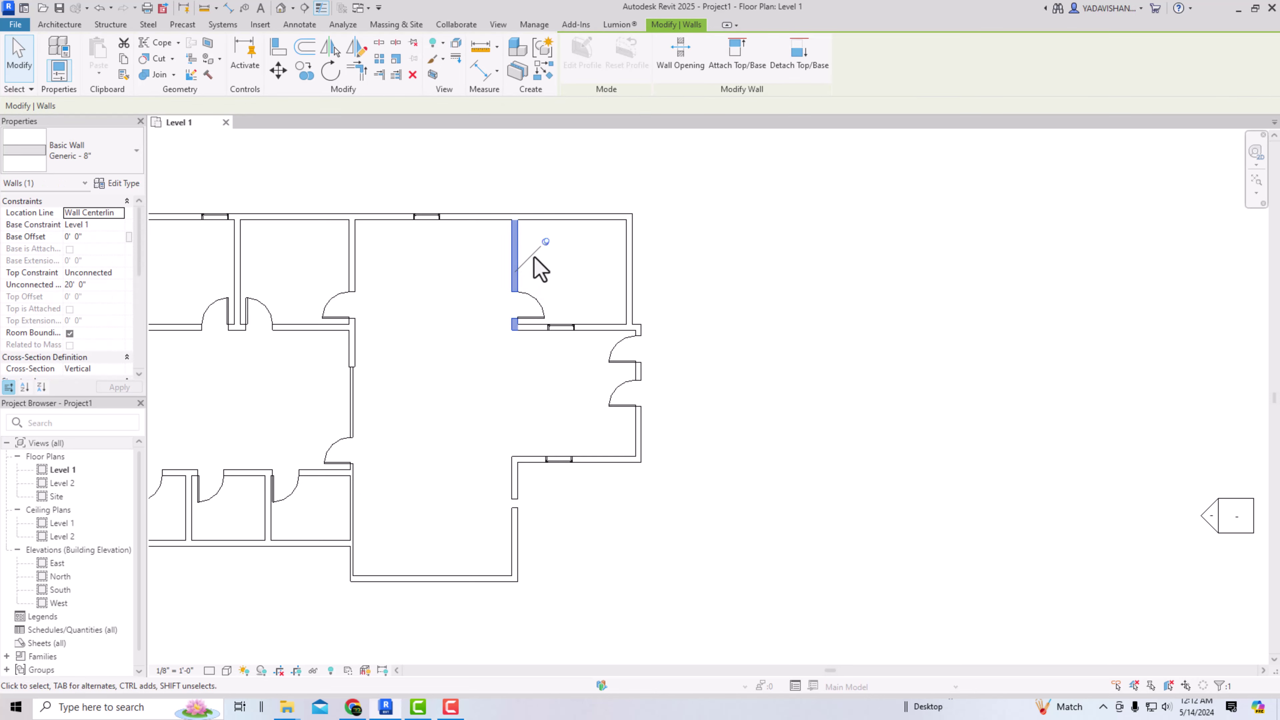
# Unpin the wall and shift it left, giving 16'-0" and 15'-6" spacing.
pyautogui.click(546, 243)
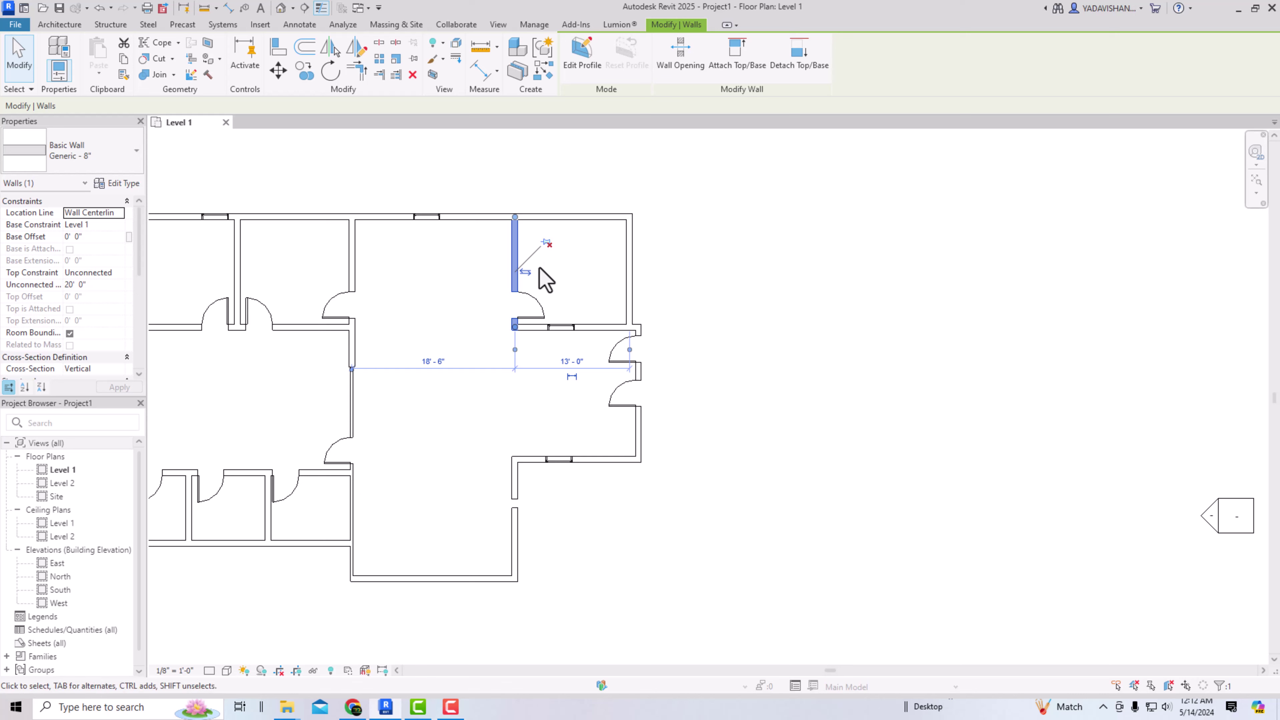
pyautogui.hotkey('ctrl', 'z')
pyautogui.click(519, 277)
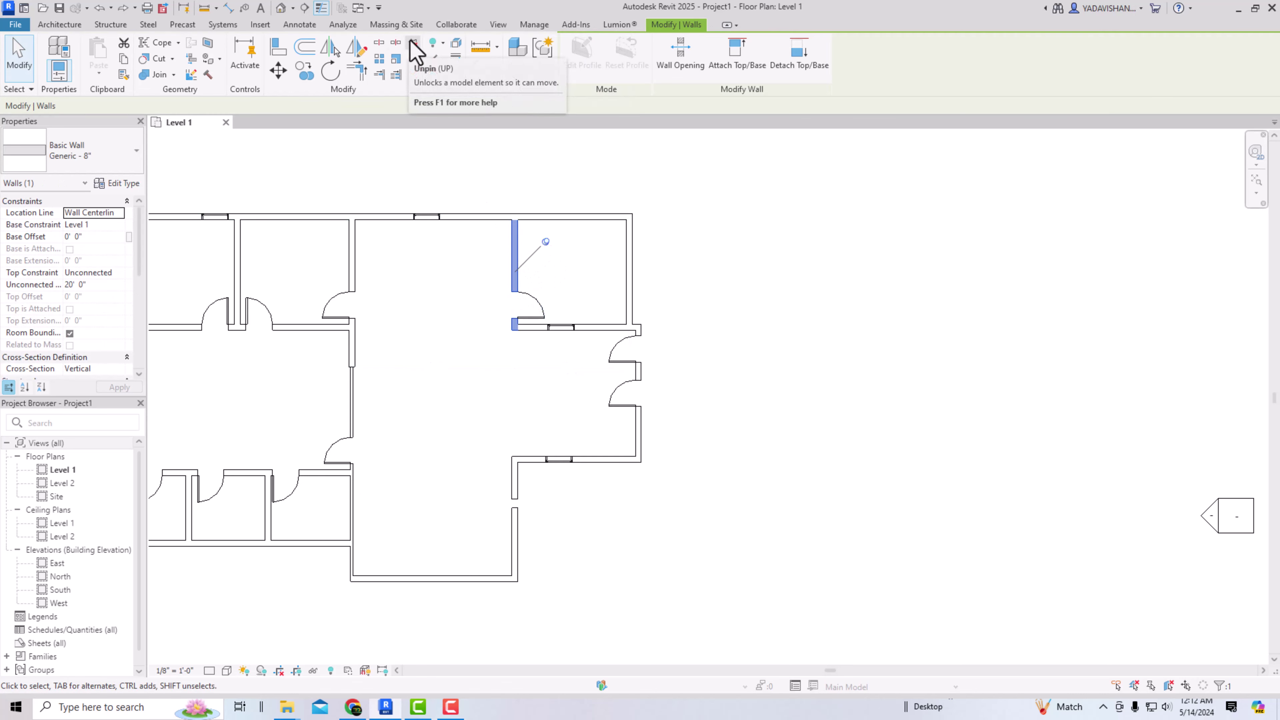
pyautogui.click(414, 51)
pyautogui.moveTo(514, 266)
pyautogui.mouseDown()
pyautogui.moveTo(557, 264)
pyautogui.moveTo(493, 266)
pyautogui.mouseUp()
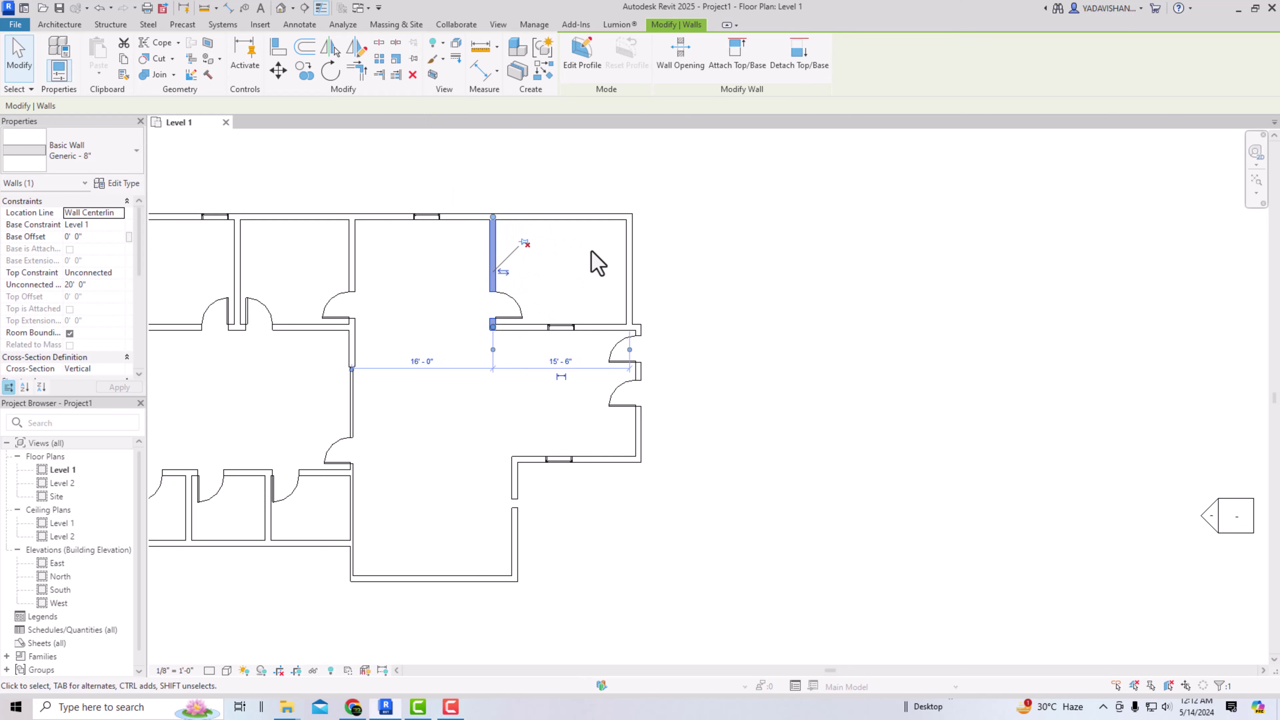
pyautogui.click(597, 262)
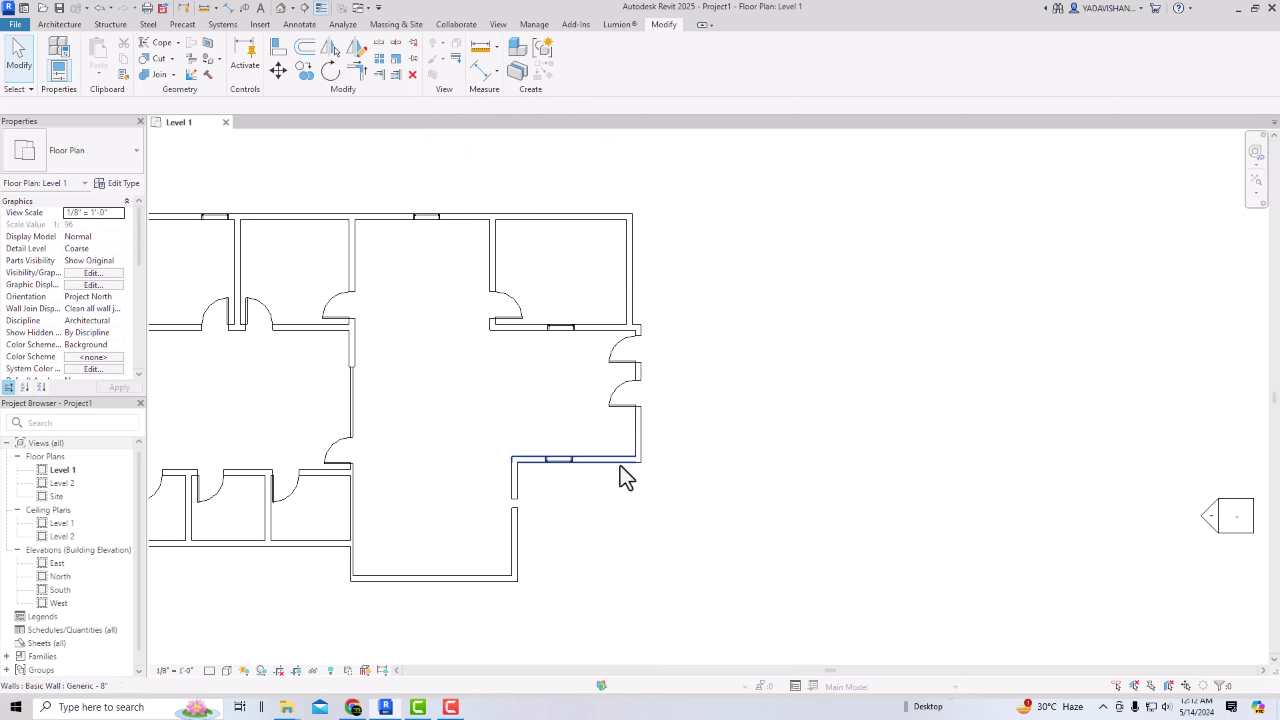
# Delete the lower split-off wall segment at the central room's lower right.
pyautogui.click(519, 527)
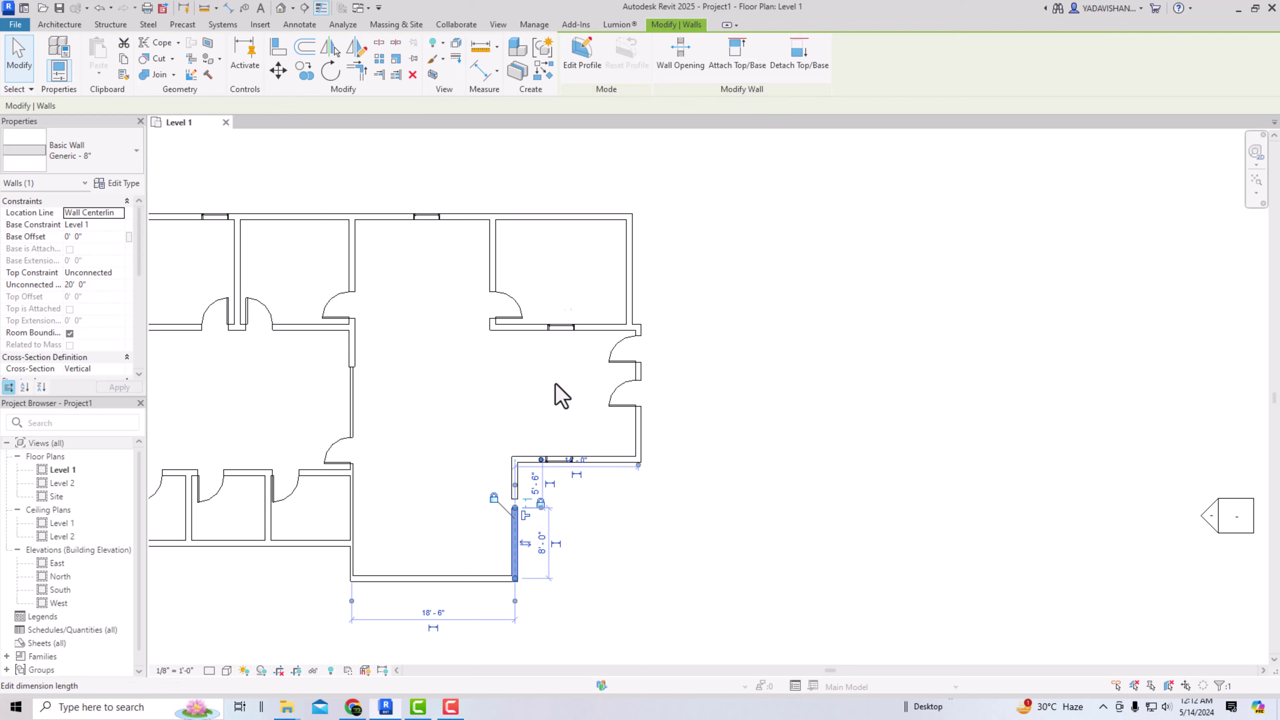
pyautogui.click(413, 75)
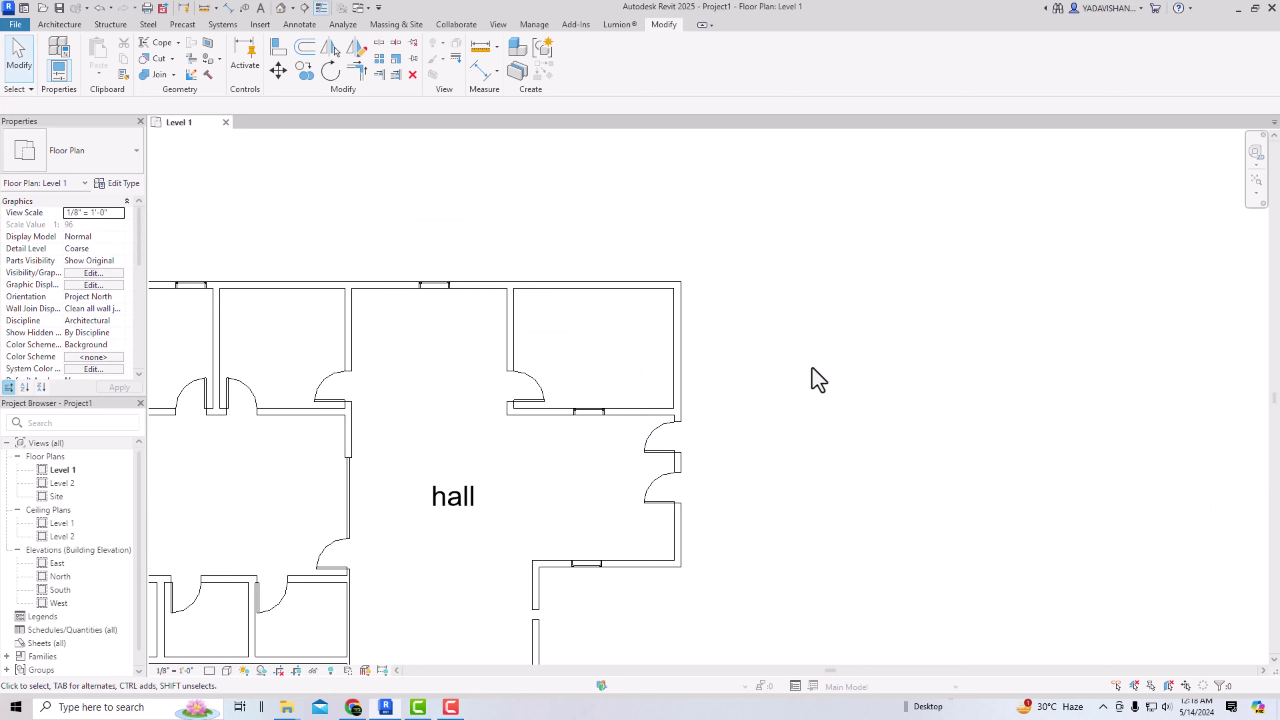
pyautogui.scroll(-2, 814, 378)
pyautogui.scroll(3, 738, 378)
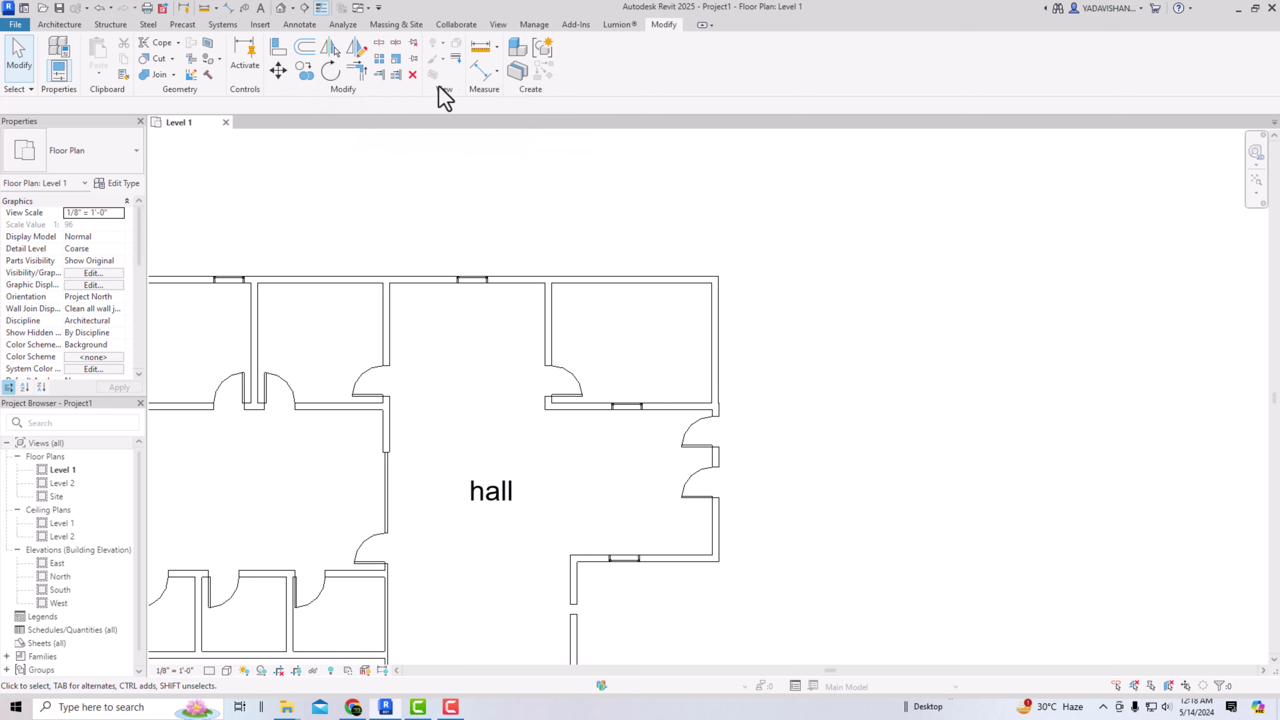
pyautogui.scroll(-2, 736, 227)
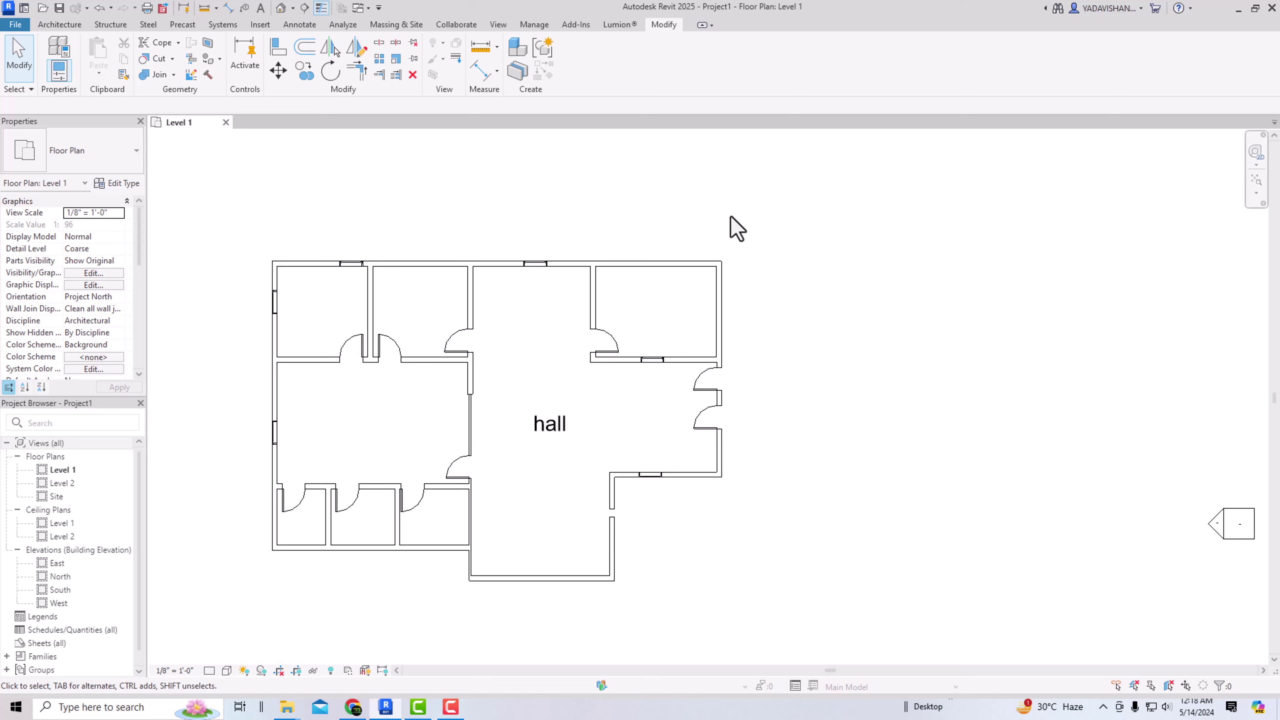